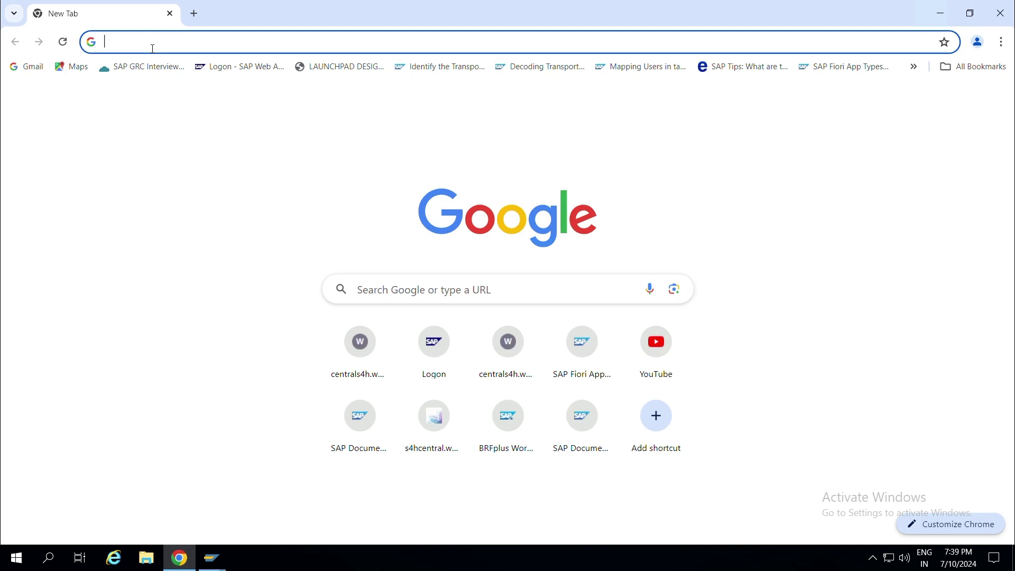
Step: Search Google for 'sap fiori apps library' and open the SAP Fiori Apps Reference Library site
{"action": "type", "text": "sap f"}
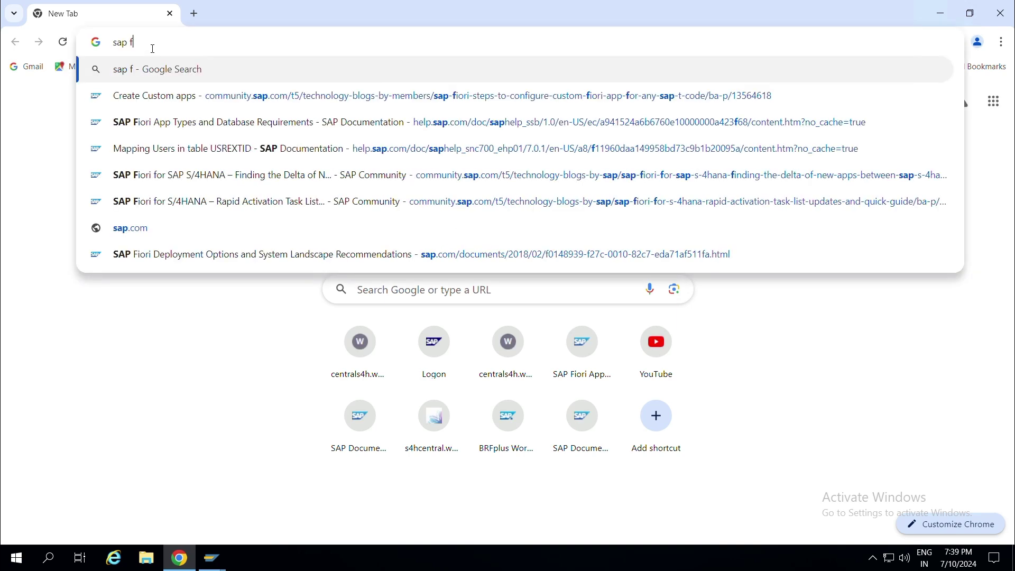
{"action": "type", "text": "iori"}
{"action": "key", "text": "Down"}
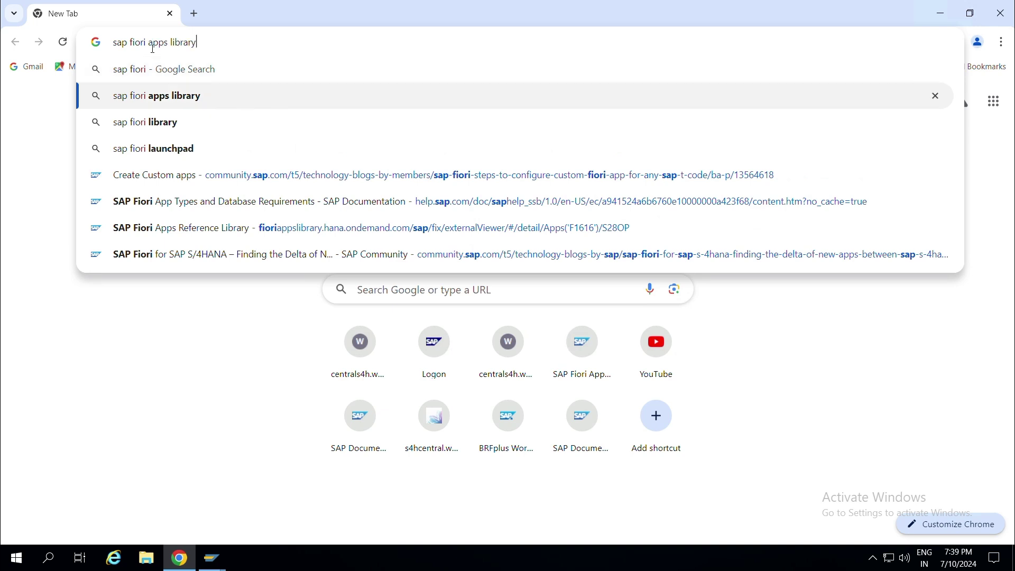
{"action": "key", "text": "Return"}
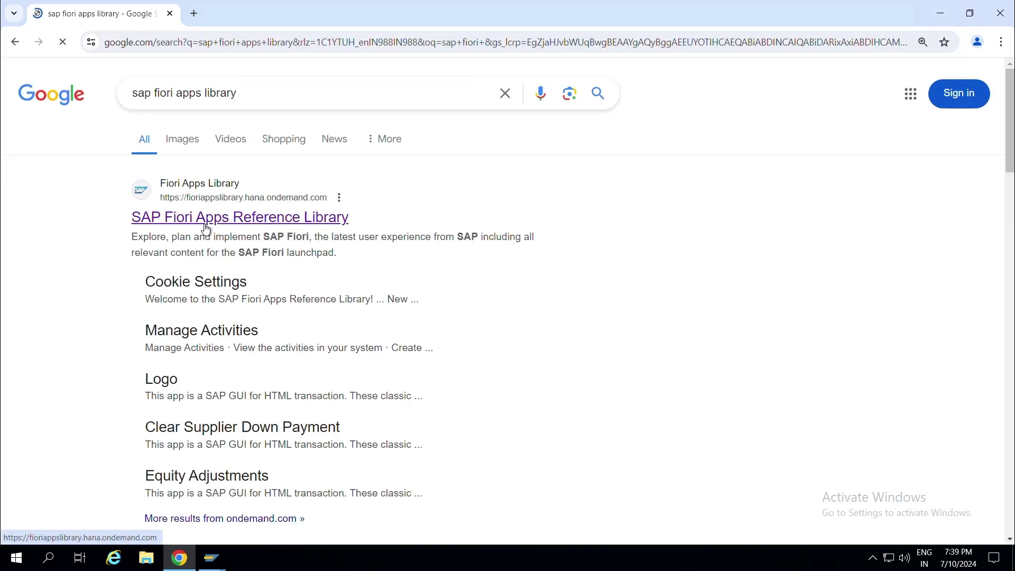
{"action": "left_click", "coordinate": [206, 229]}
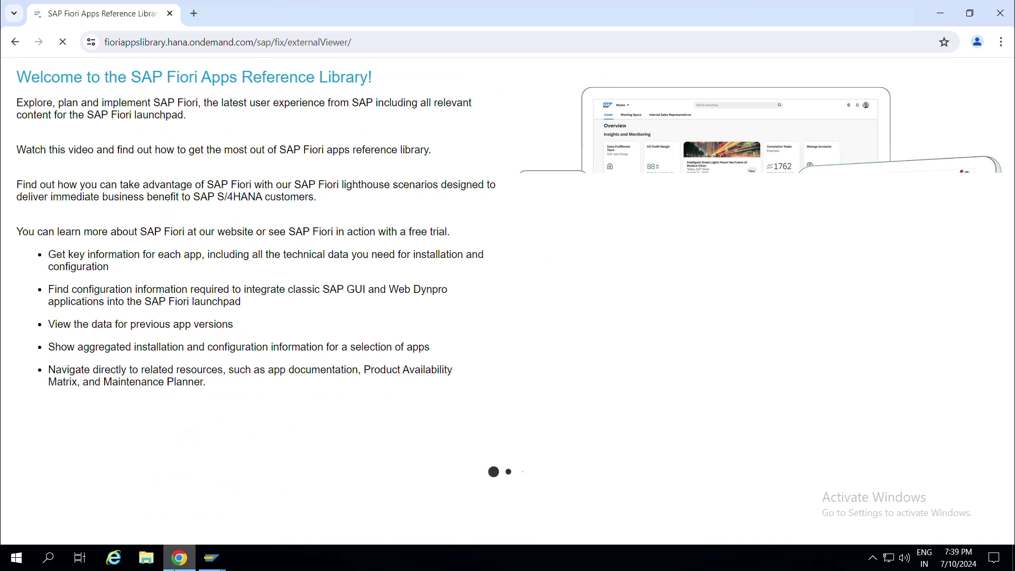
Step: Launch the /UI2/FLPD_CUST Launchpad Designer favorite, maximize Internet Explorer, and search Windows for Notepad
{"action": "mouse_move", "coordinate": [210, 561]}
{"action": "left_click", "coordinate": [261, 500]}
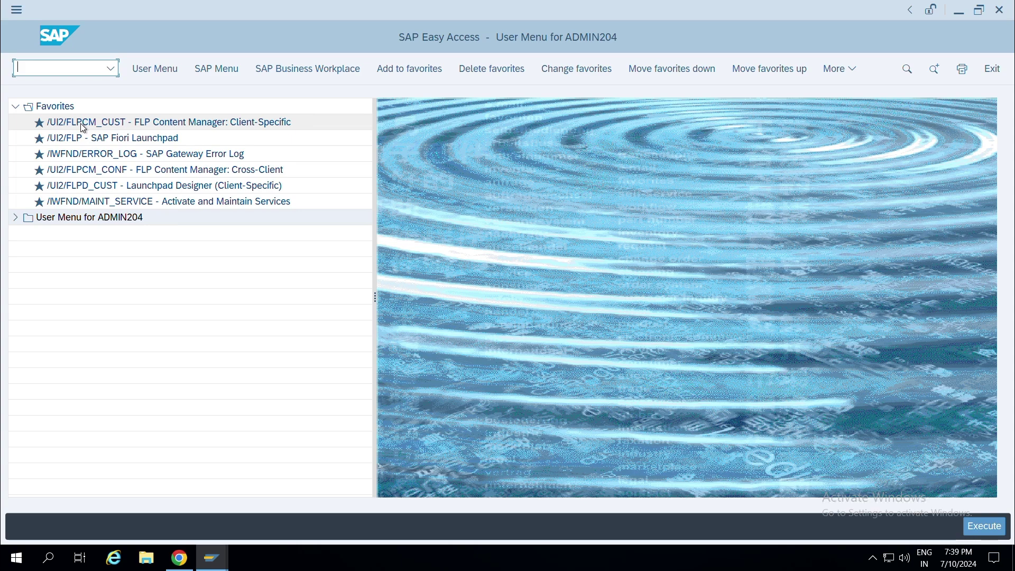
{"action": "double_click", "coordinate": [79, 186]}
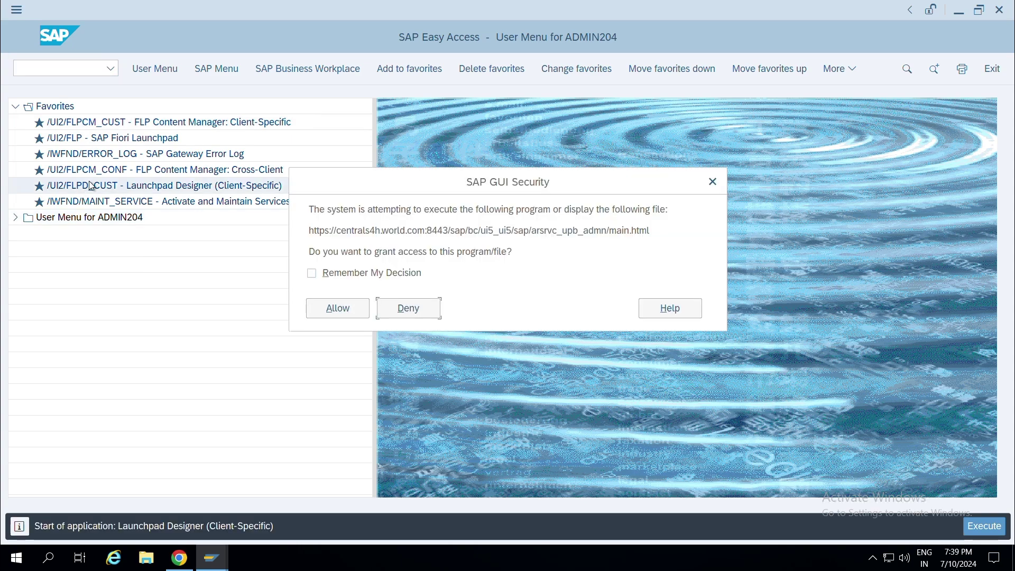
{"action": "left_click", "coordinate": [338, 308]}
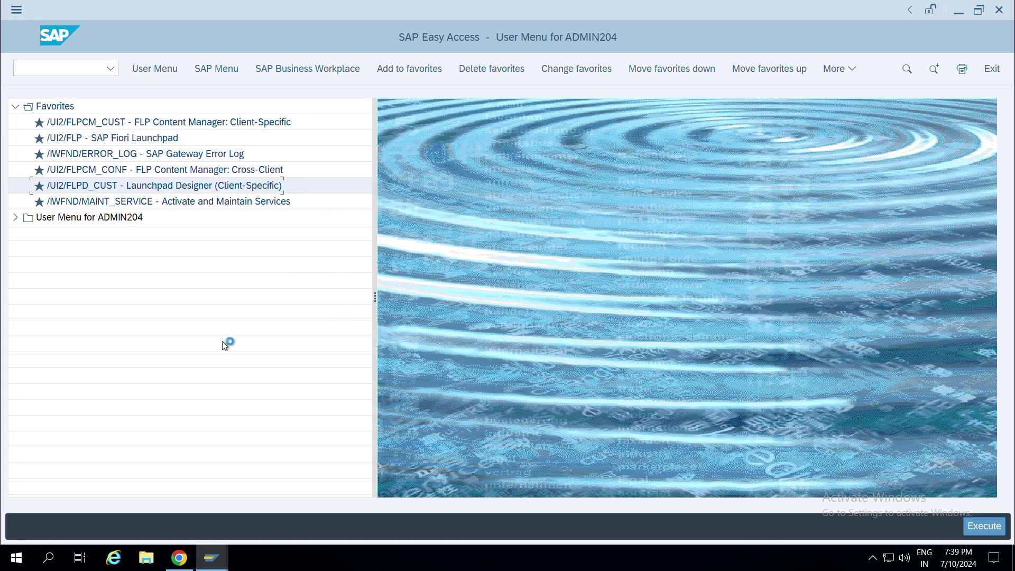
{"action": "left_click", "coordinate": [509, 65]}
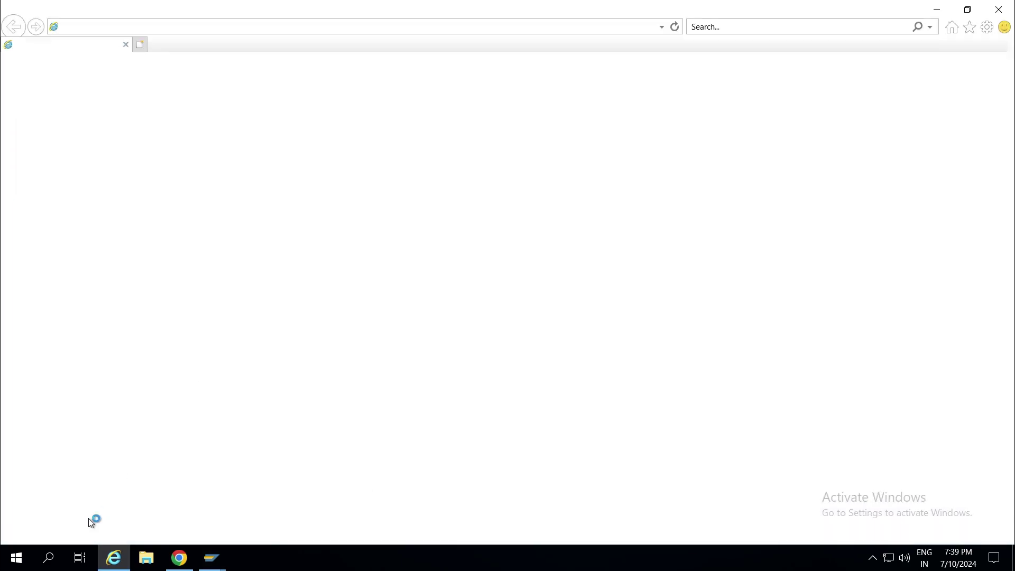
{"action": "left_click", "coordinate": [48, 558]}
{"action": "type", "text": "notepad"}
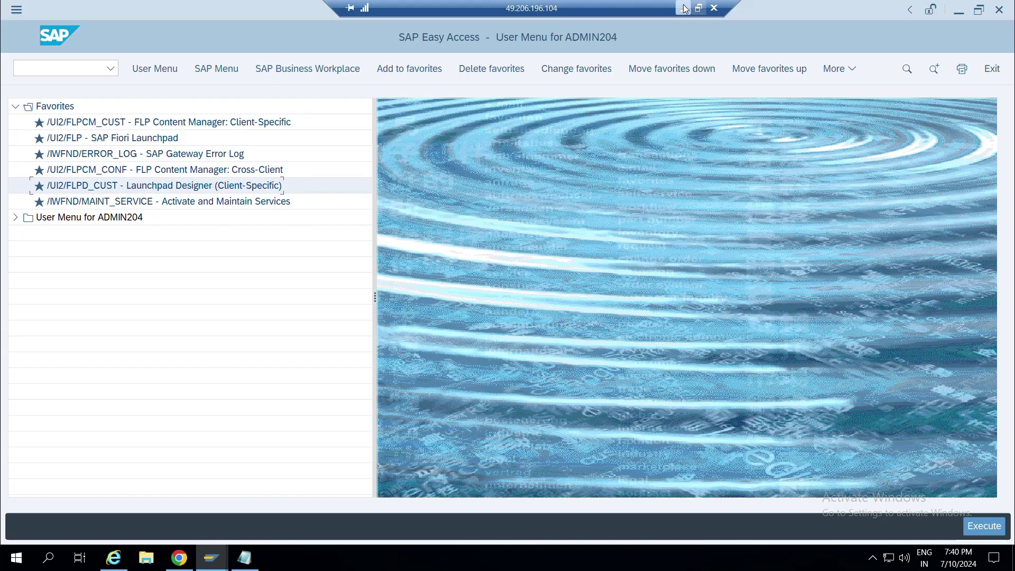
Step: Minimize the remote session, open Notepad, and switch to the Chrome Fiori Apps Library window
{"action": "left_click", "coordinate": [684, 8]}
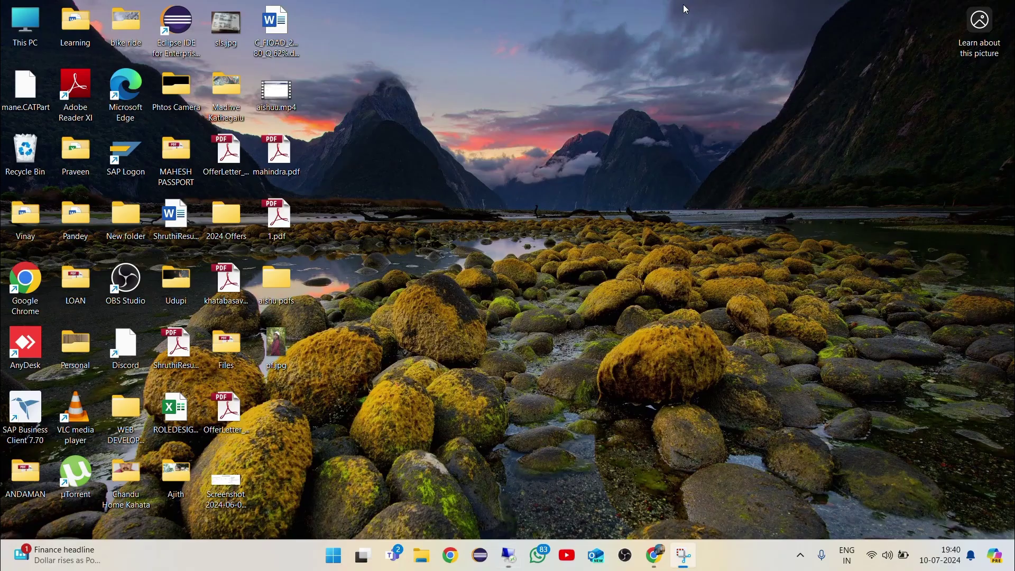
{"action": "key", "text": "alt+Tab"}
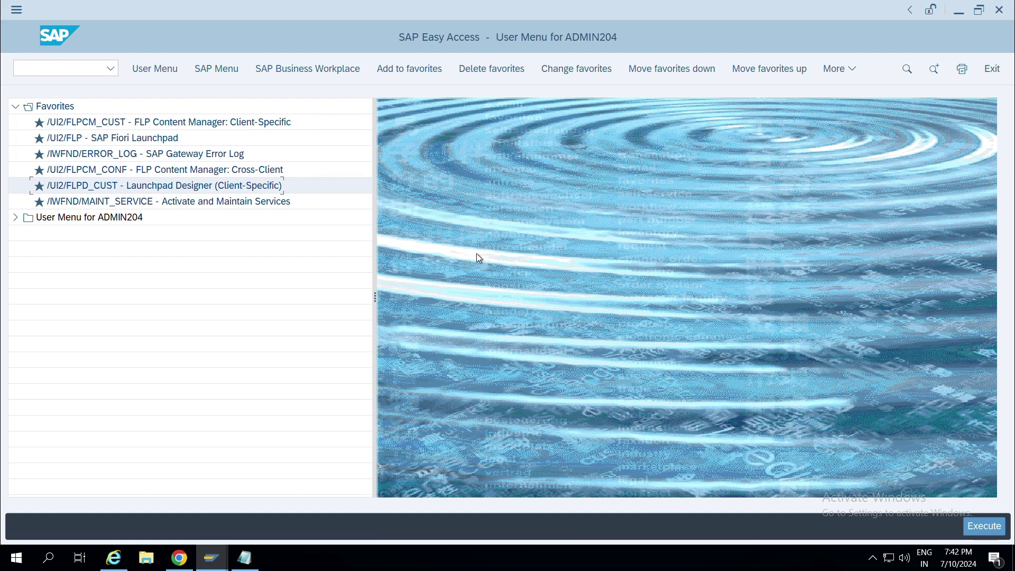
{"action": "key", "text": "alt+Tab"}
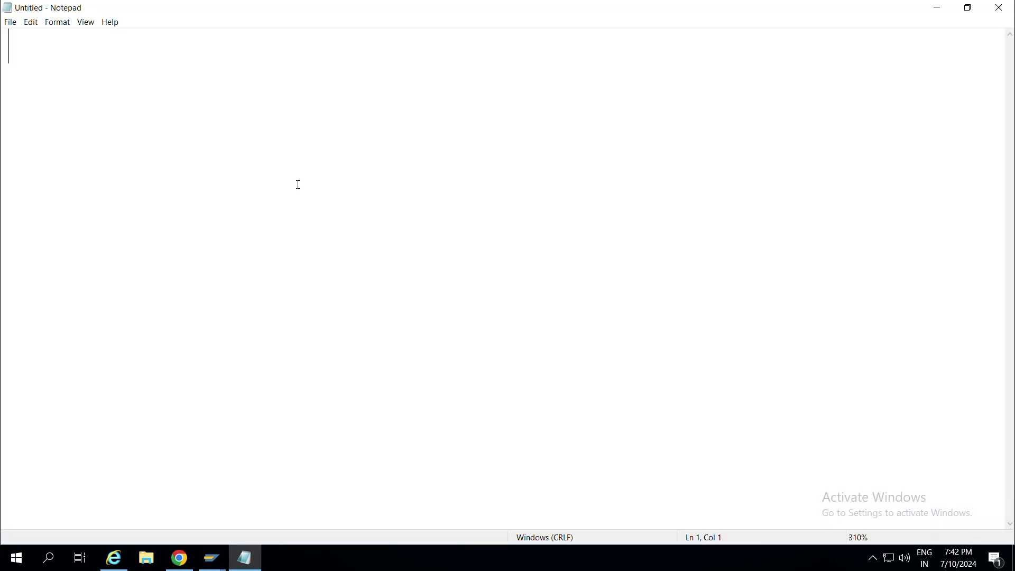
{"action": "key", "text": "alt+Tab"}
{"action": "key", "text": "Tab"}
{"action": "key", "text": "Tab"}
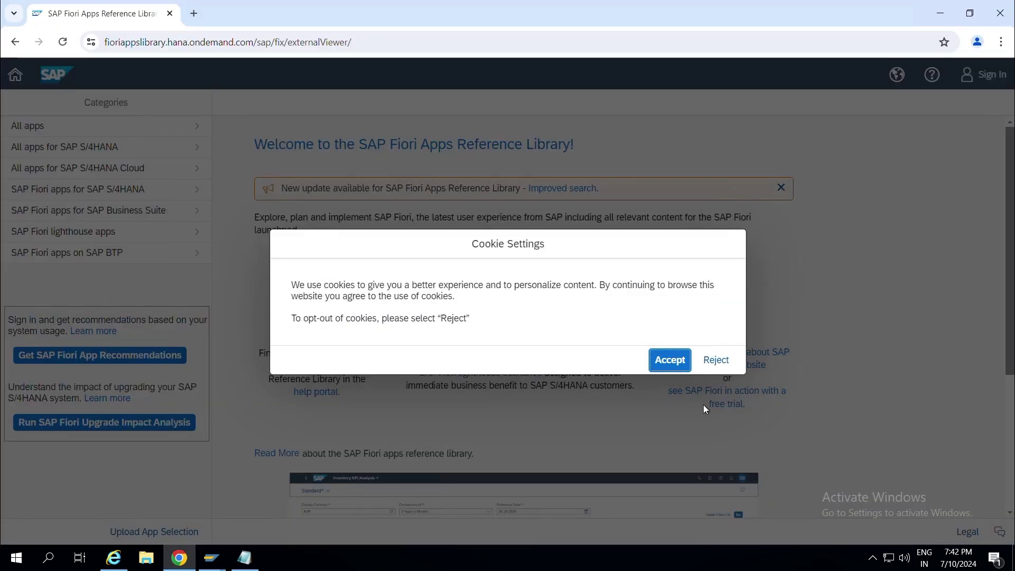
Step: Accept the cookie settings, show all apps, and filter by the Web Dynpro application type
{"action": "left_click", "coordinate": [670, 360]}
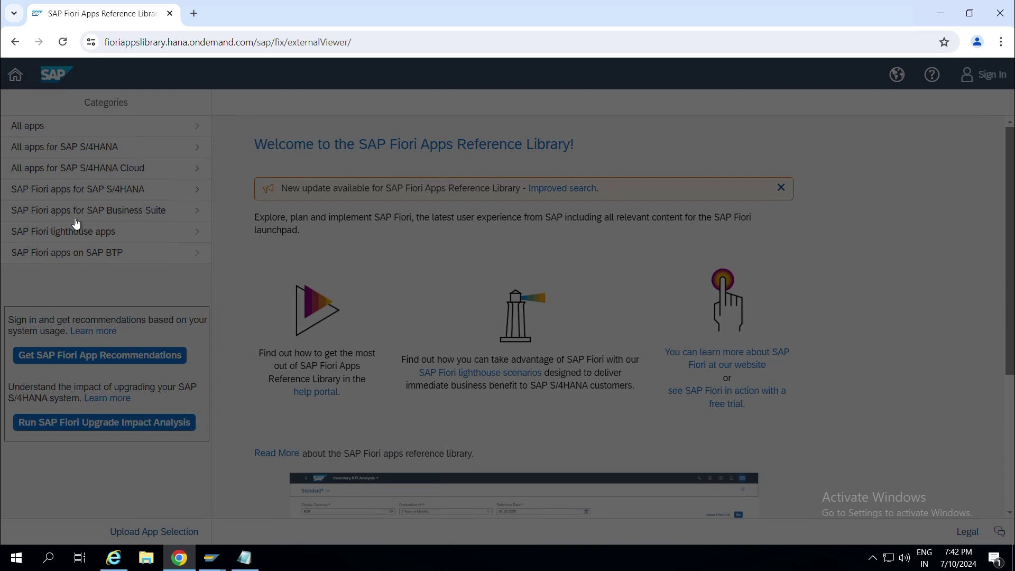
{"action": "left_click", "coordinate": [159, 125]}
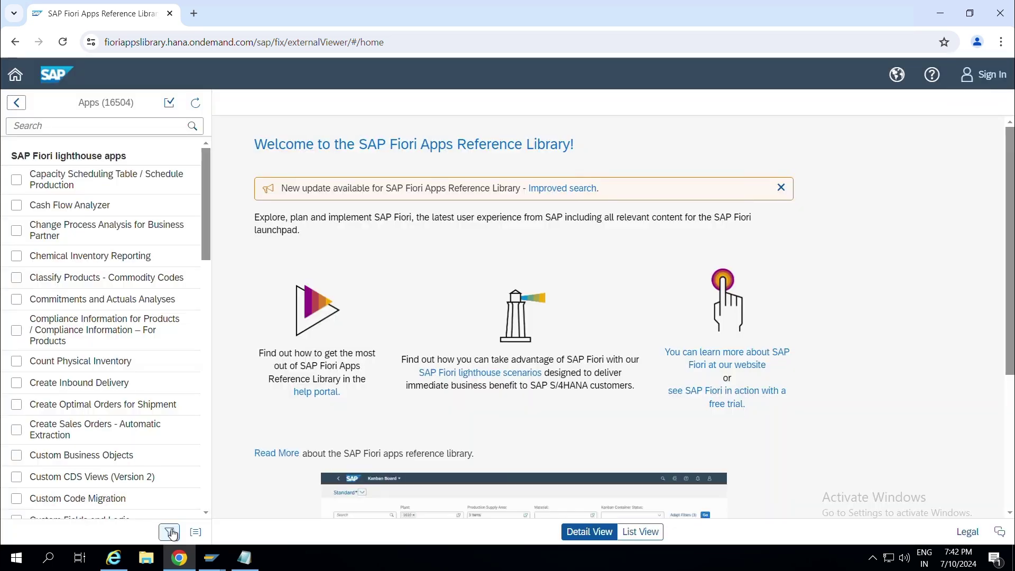
{"action": "left_click", "coordinate": [169, 532]}
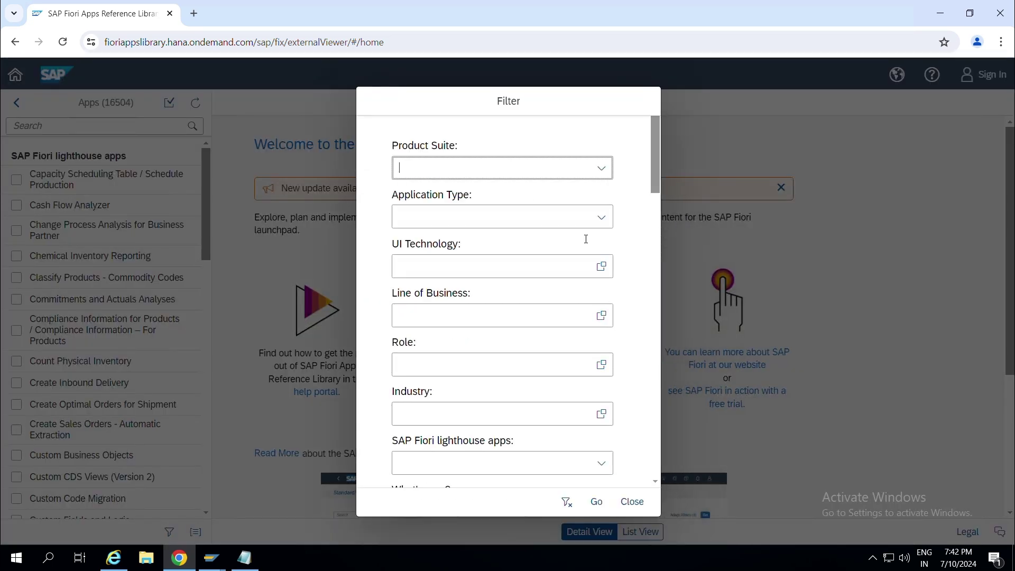
{"action": "left_click", "coordinate": [601, 217]}
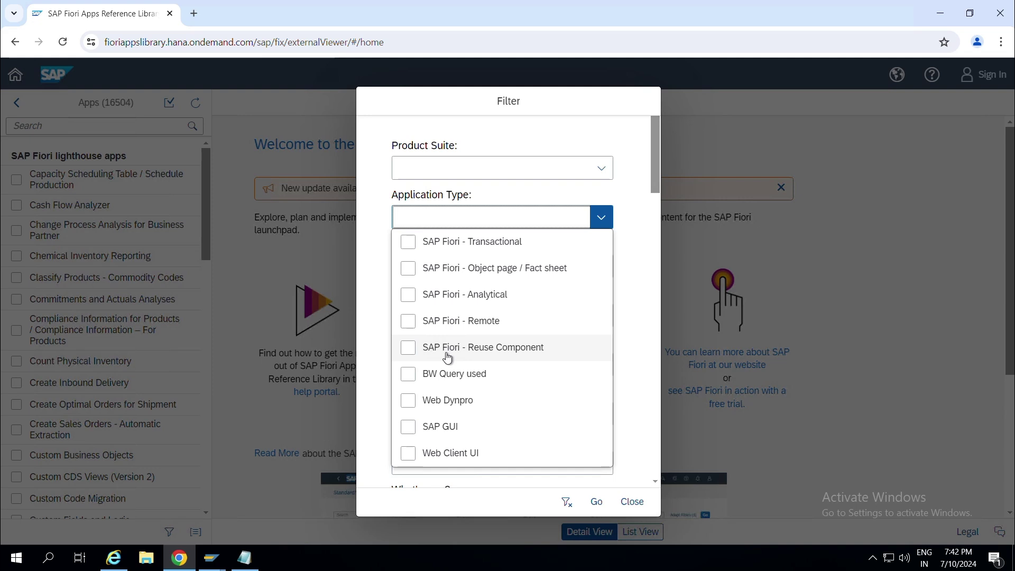
{"action": "left_click", "coordinate": [409, 404]}
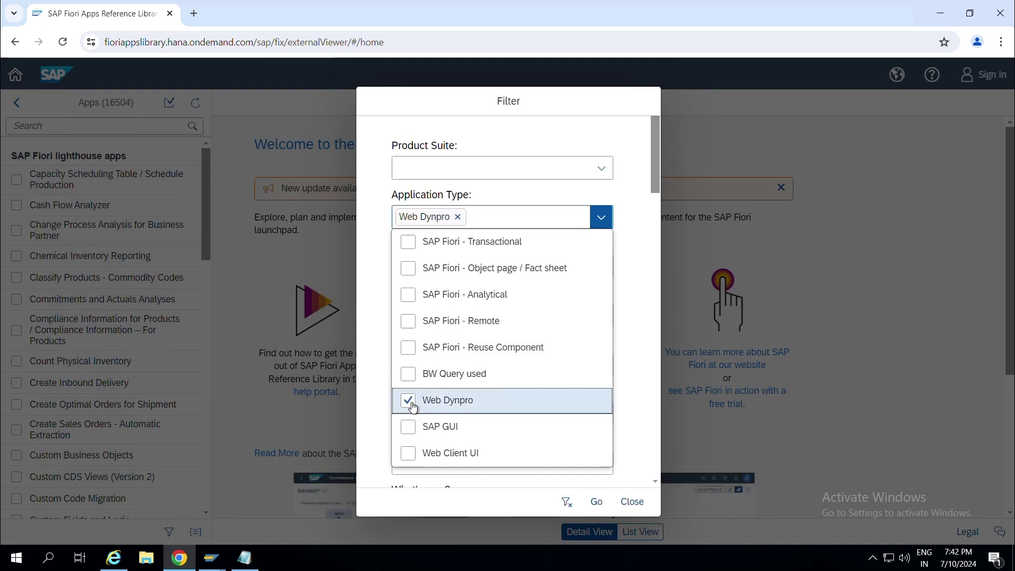
{"action": "left_click", "coordinate": [643, 274]}
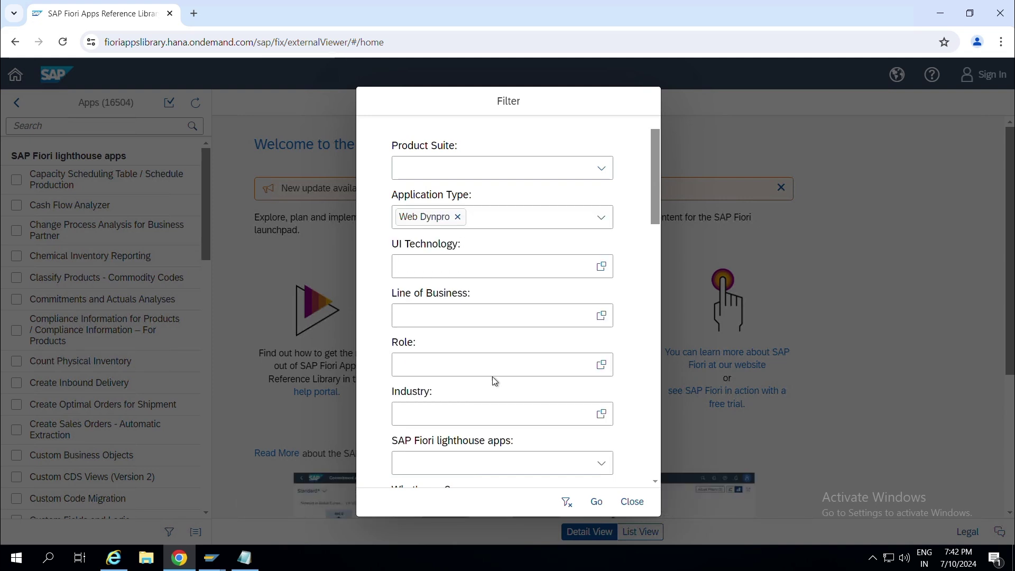
{"action": "scroll", "coordinate": [493, 377], "scroll_direction": "down", "scroll_amount": 5}
{"action": "scroll", "coordinate": [503, 429], "scroll_direction": "down", "scroll_amount": 3}
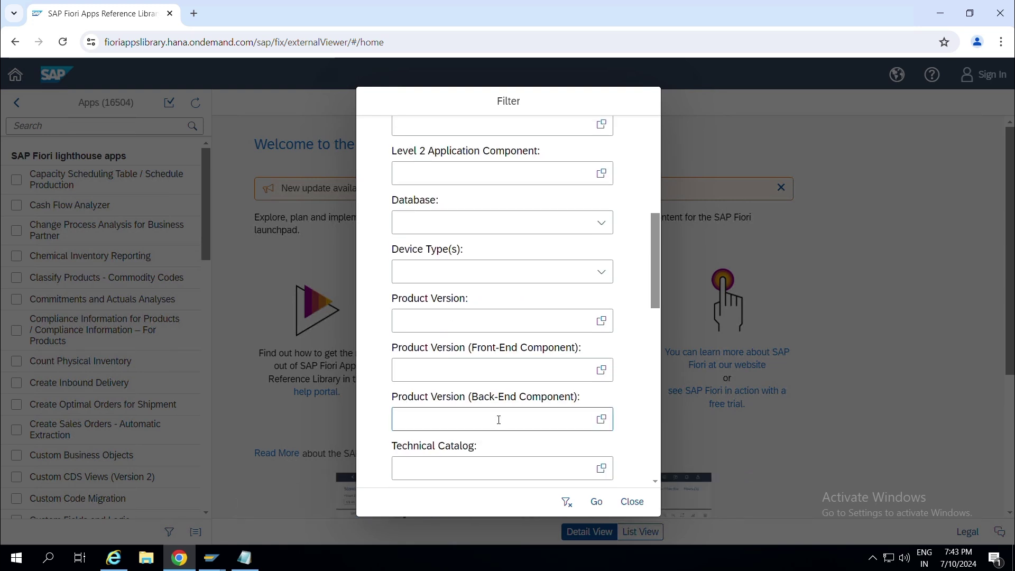
Step: Set the product version to SAP Fiori for SAP S/4HANA 2023 and apply the filters
{"action": "left_click", "coordinate": [606, 324]}
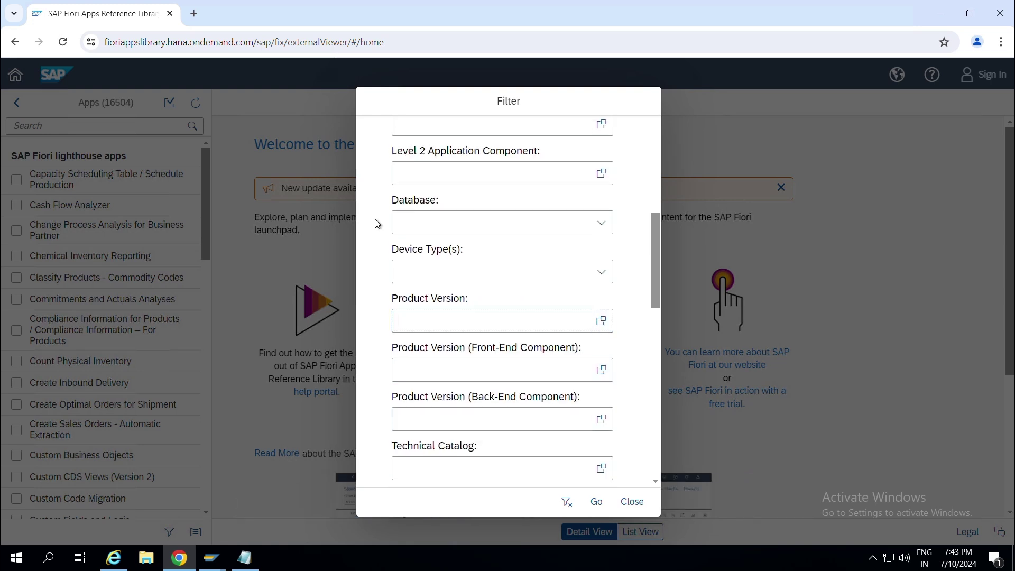
{"action": "type", "text": "3"}
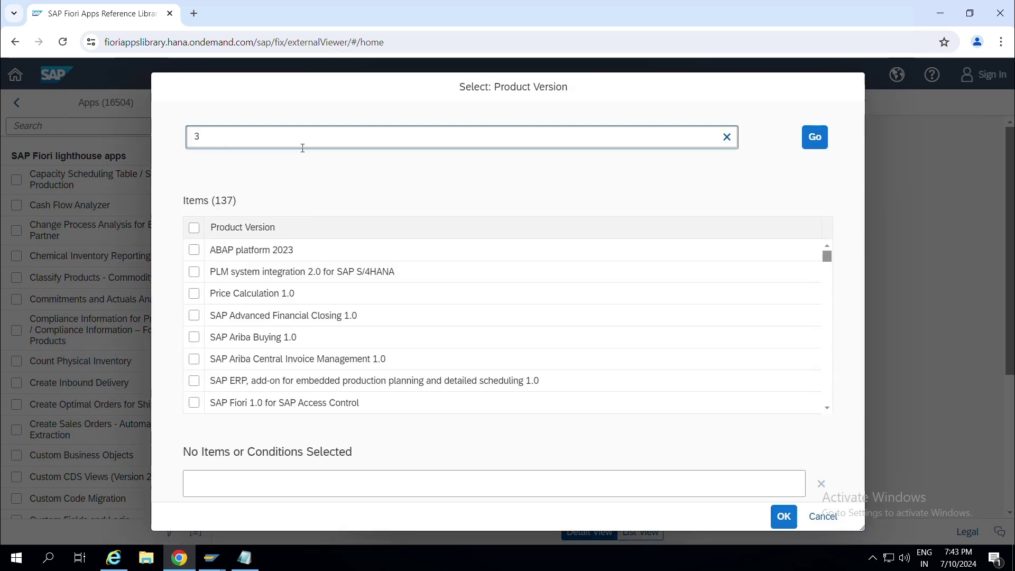
{"action": "key", "text": "BackSpace"}
{"action": "type", "text": "2023"}
{"action": "key", "text": "Return"}
{"action": "left_click", "coordinate": [194, 293]}
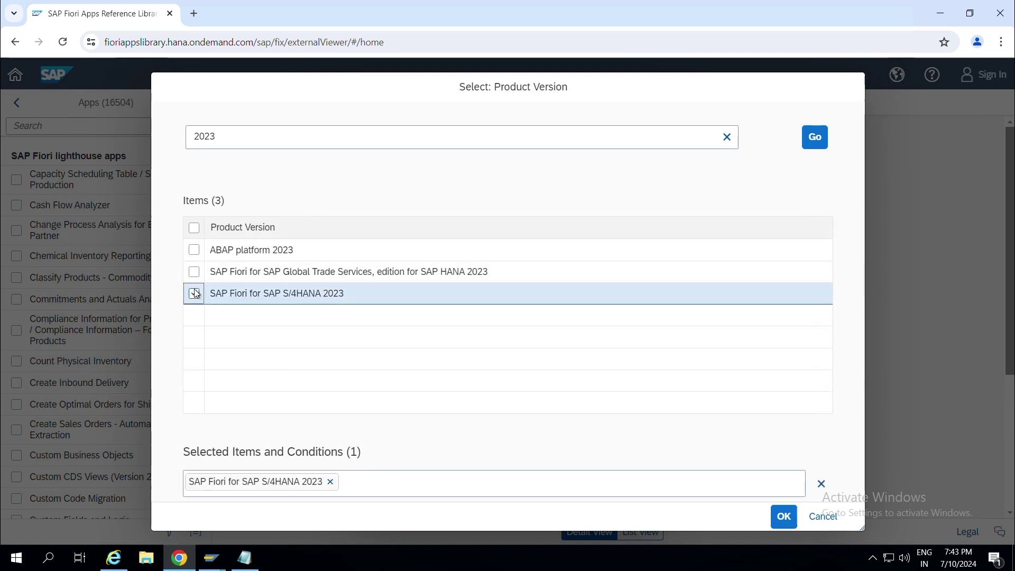
{"action": "left_click", "coordinate": [784, 516]}
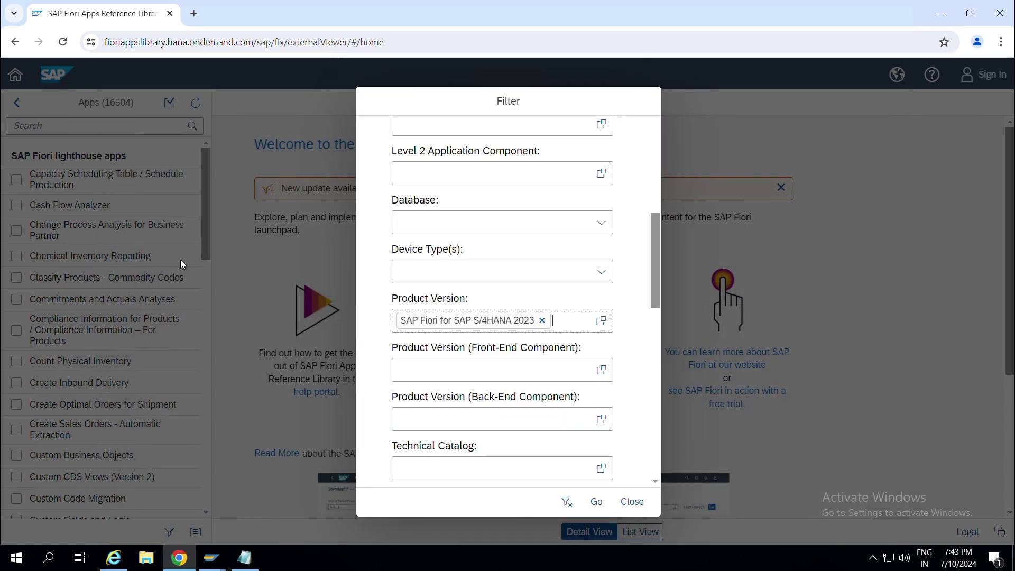
{"action": "left_click", "coordinate": [597, 501]}
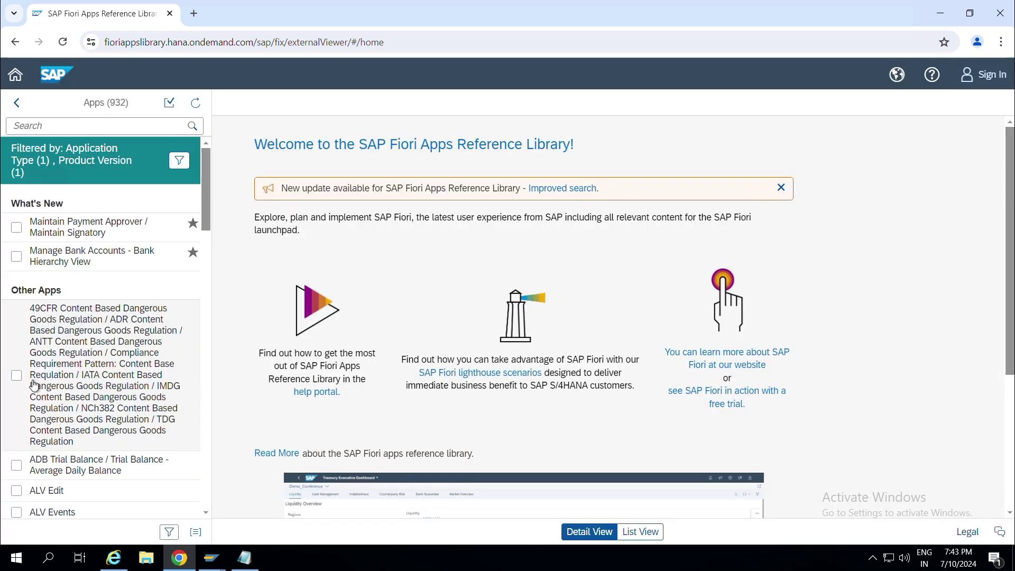
Step: Open the Asset Balances details and highlight its HANA DB, Web Dynpro and device type values
{"action": "scroll", "coordinate": [33, 386], "scroll_direction": "down", "scroll_amount": 15}
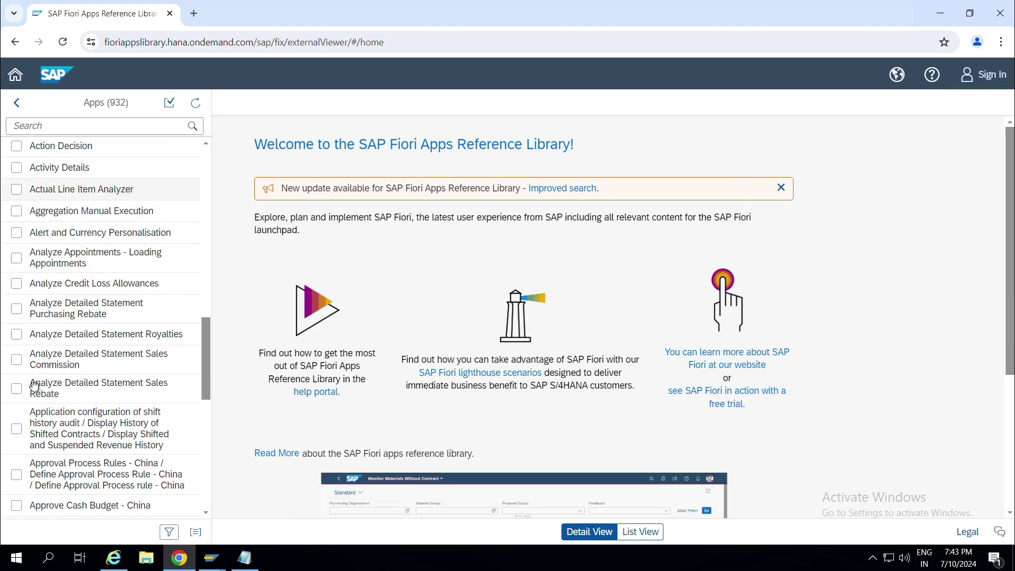
{"action": "scroll", "coordinate": [33, 385], "scroll_direction": "down", "scroll_amount": 4}
{"action": "left_click", "coordinate": [65, 330]}
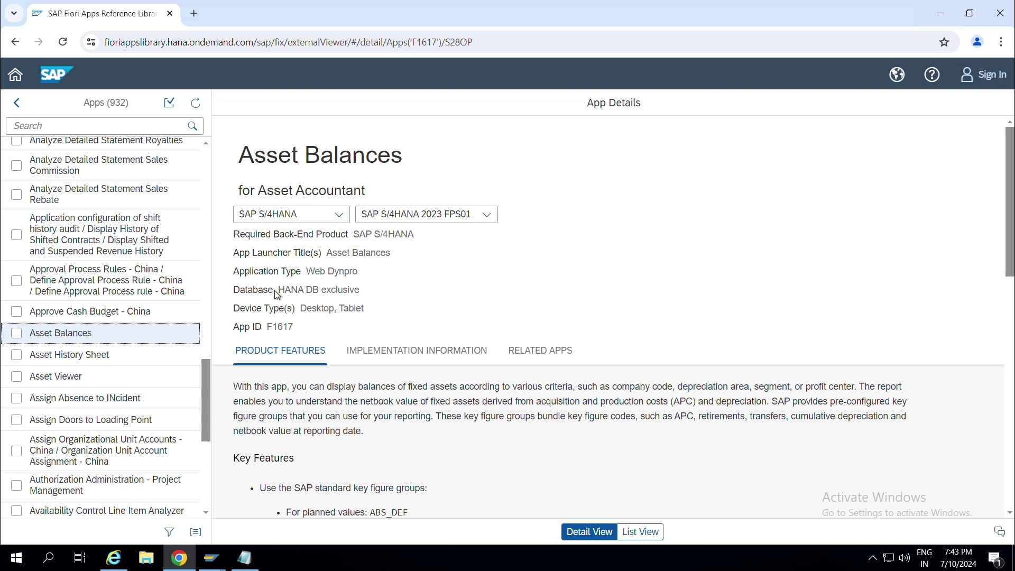
{"action": "left_click_drag", "start_coordinate": [276, 293], "coordinate": [388, 294]}
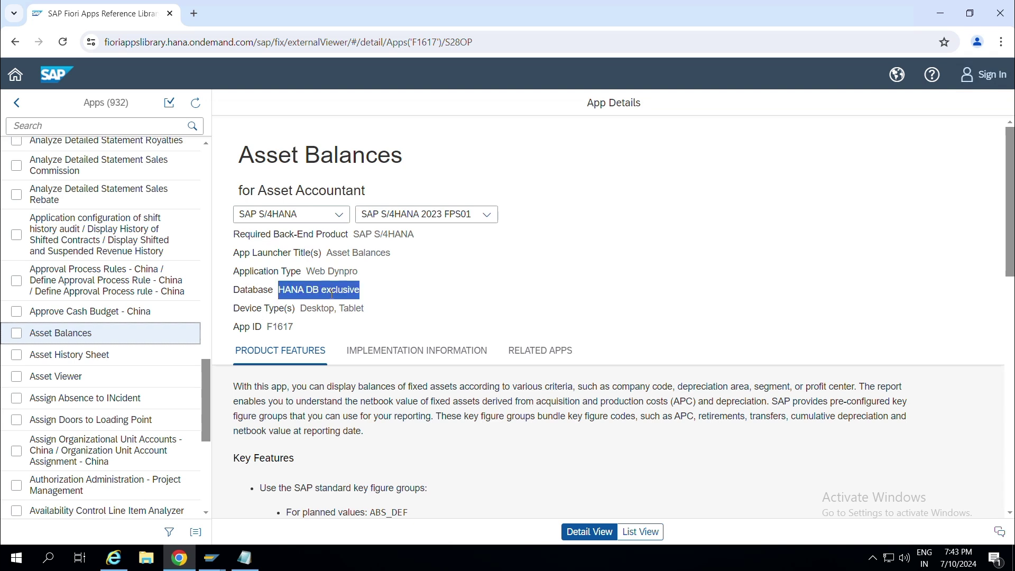
{"action": "left_click", "coordinate": [312, 272]}
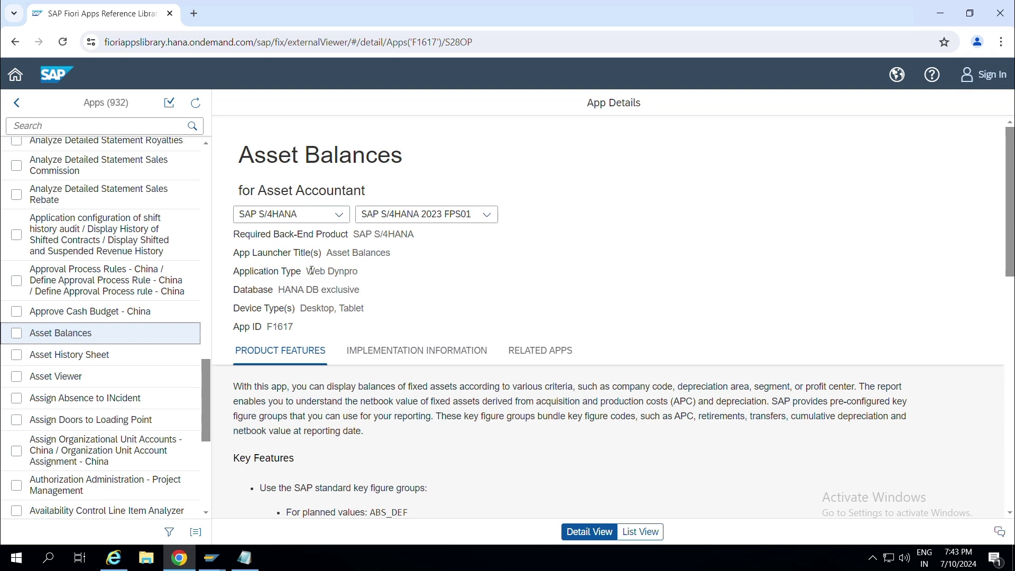
{"action": "left_click_drag", "start_coordinate": [307, 271], "coordinate": [368, 276]}
{"action": "left_click", "coordinate": [234, 316]}
{"action": "left_click_drag", "start_coordinate": [234, 317], "coordinate": [327, 310]}
{"action": "triple_click", "coordinate": [326, 308]}
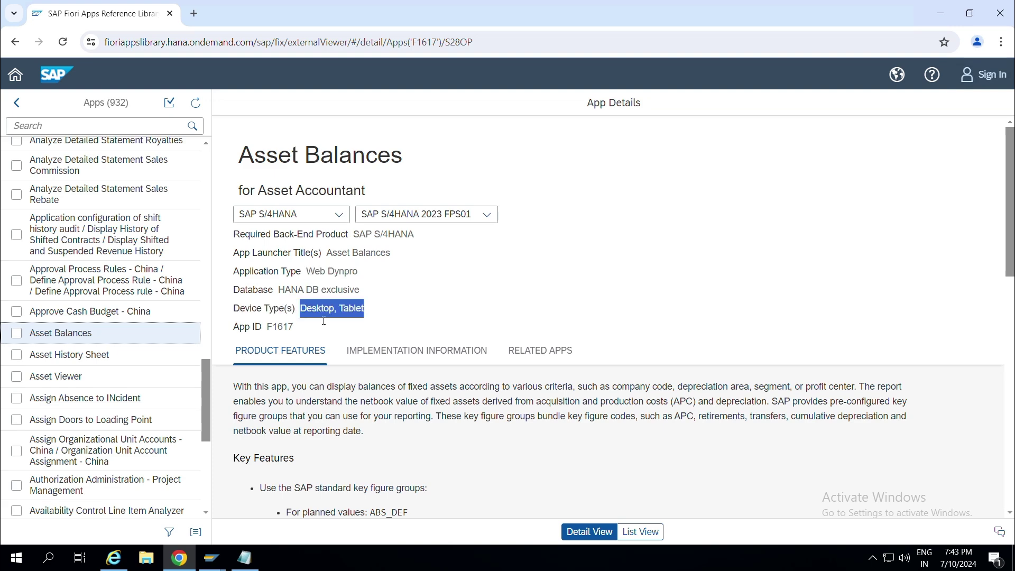
Step: Browse the BRF+ UI launcher, Availability Control Line Item Analyzer and Balance Sheet app details
{"action": "scroll", "coordinate": [111, 454], "scroll_direction": "down", "scroll_amount": 3}
{"action": "left_click", "coordinate": [82, 404]}
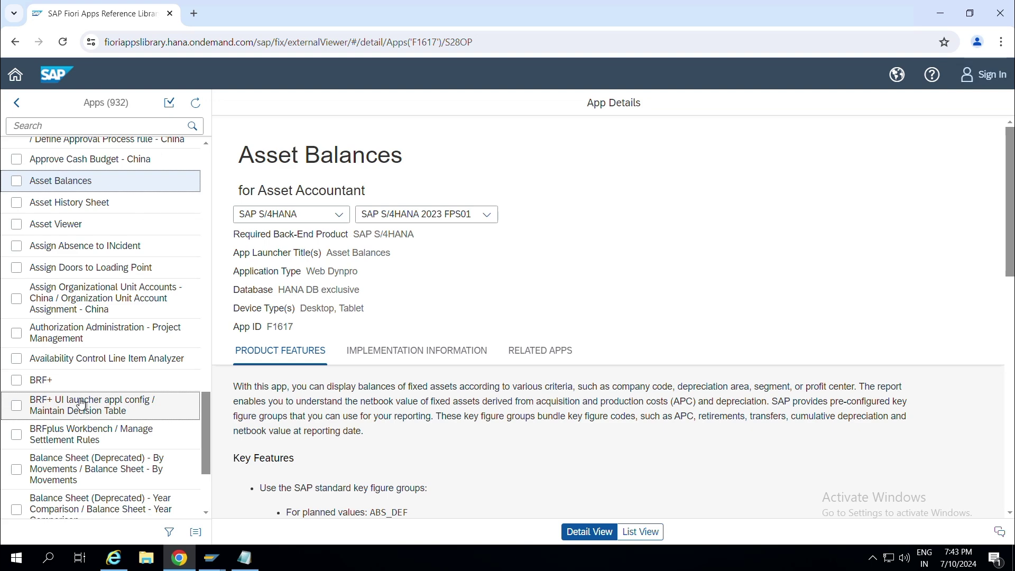
{"action": "left_click", "coordinate": [113, 359]}
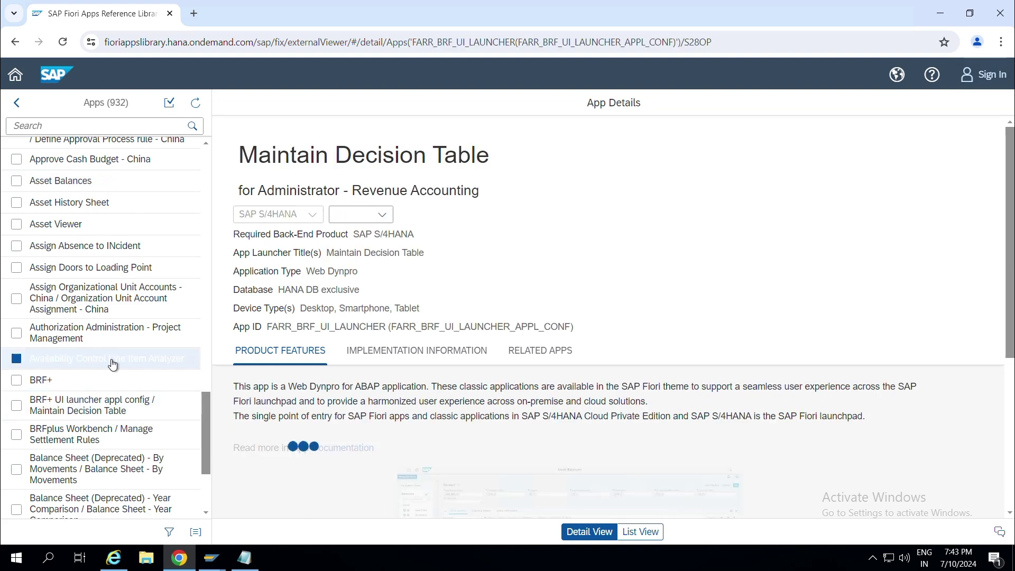
{"action": "scroll", "coordinate": [101, 396], "scroll_direction": "down", "scroll_amount": 3}
{"action": "left_click", "coordinate": [85, 418]}
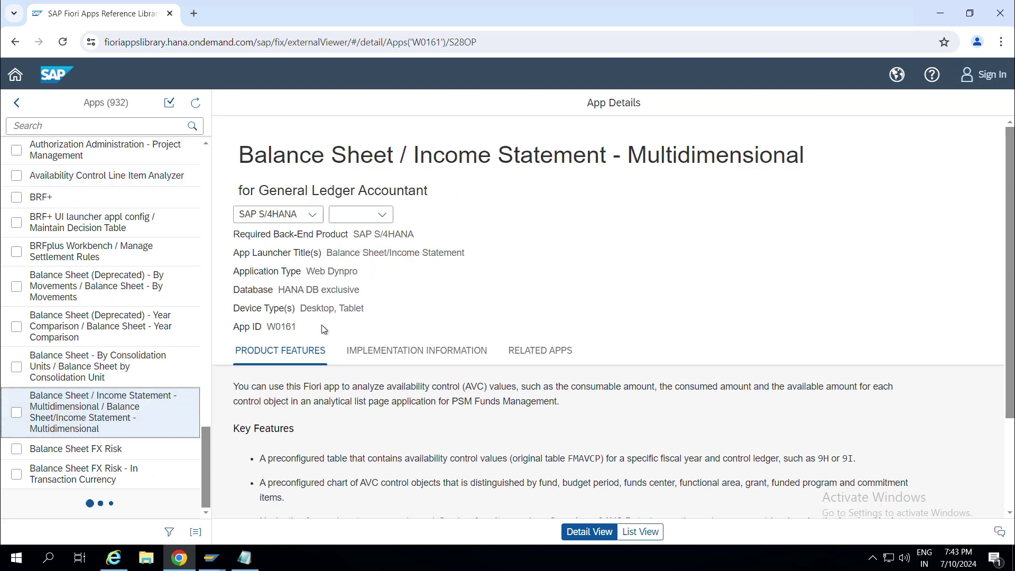
{"action": "scroll", "coordinate": [132, 300], "scroll_direction": "up", "scroll_amount": 10}
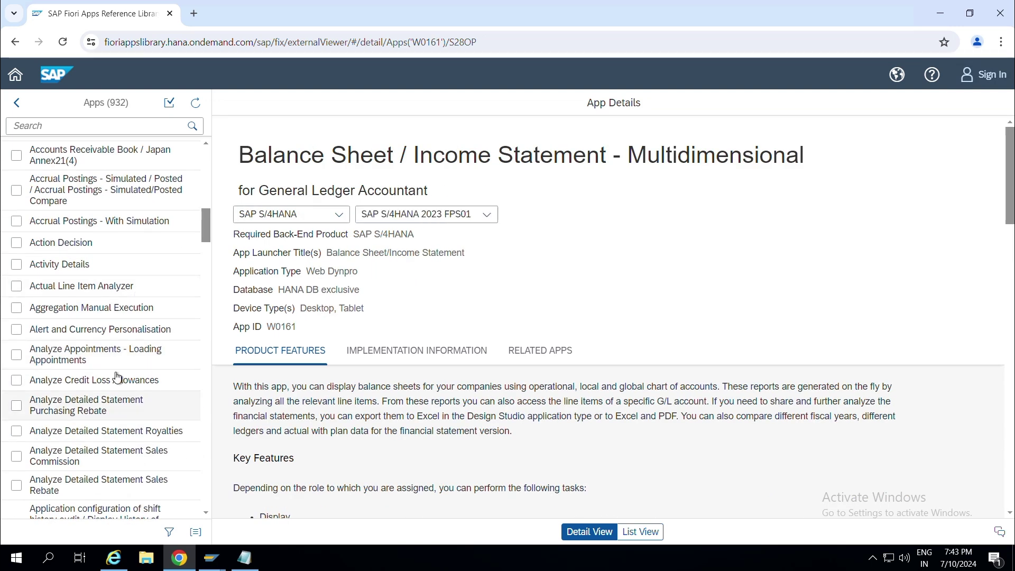
{"action": "scroll", "coordinate": [106, 322], "scroll_direction": "up", "scroll_amount": 10}
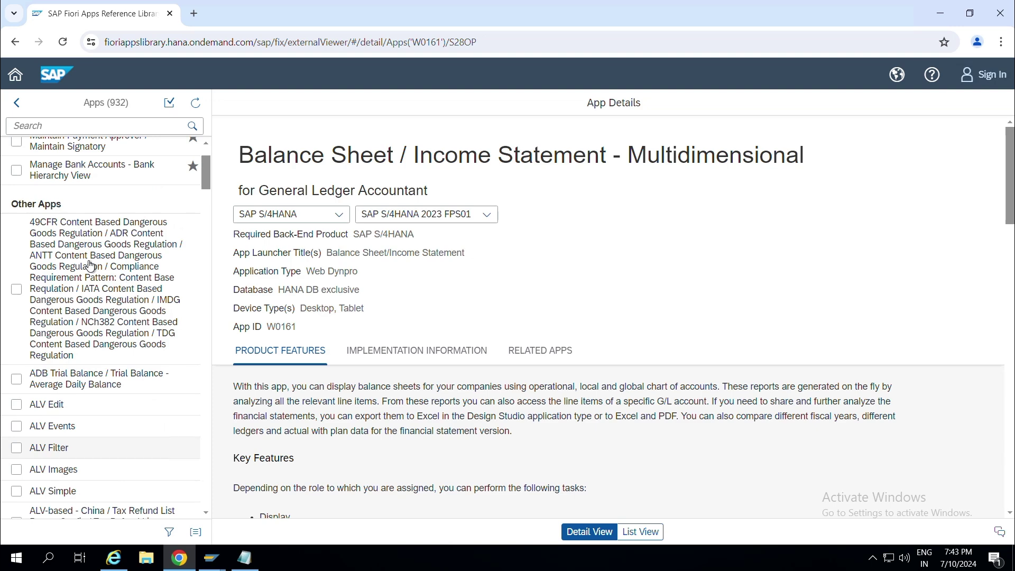
{"action": "scroll", "coordinate": [93, 263], "scroll_direction": "down", "scroll_amount": 10}
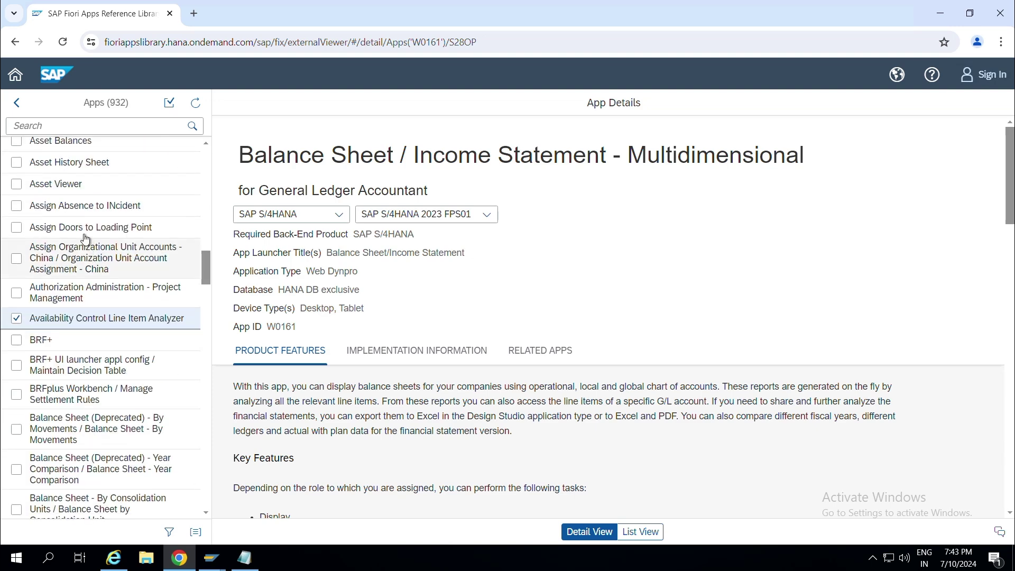
{"action": "scroll", "coordinate": [95, 296], "scroll_direction": "up", "scroll_amount": 3}
Step: Return to Asset Balances and mark it as the only selected app
{"action": "left_click", "coordinate": [98, 328]}
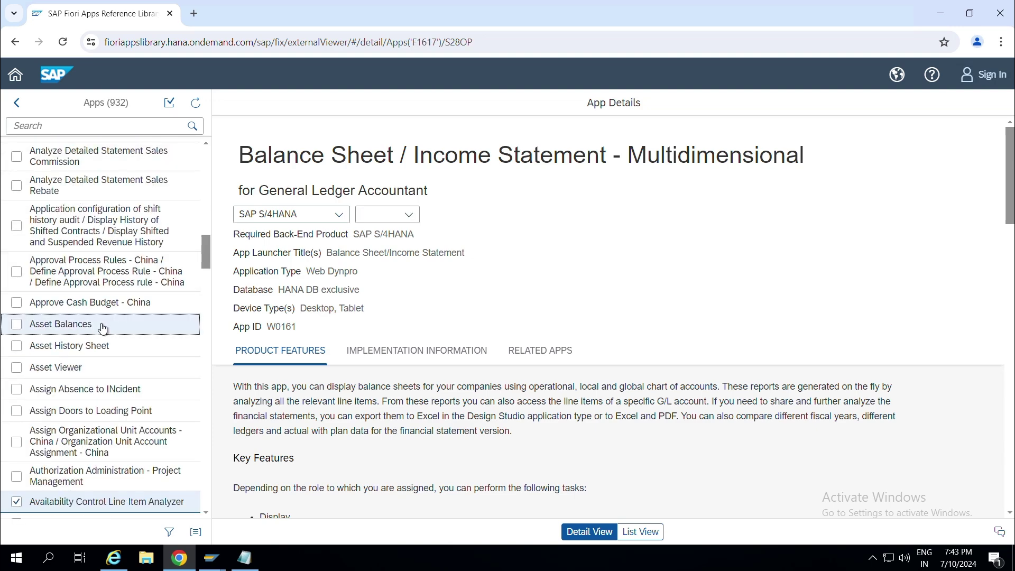
{"action": "left_click", "coordinate": [16, 502]}
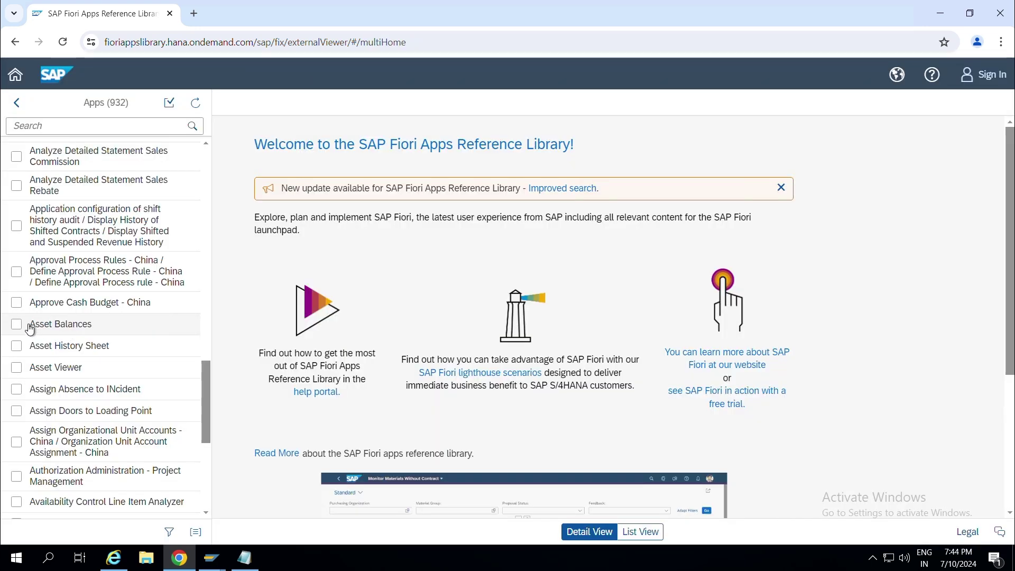
{"action": "left_click", "coordinate": [30, 329]}
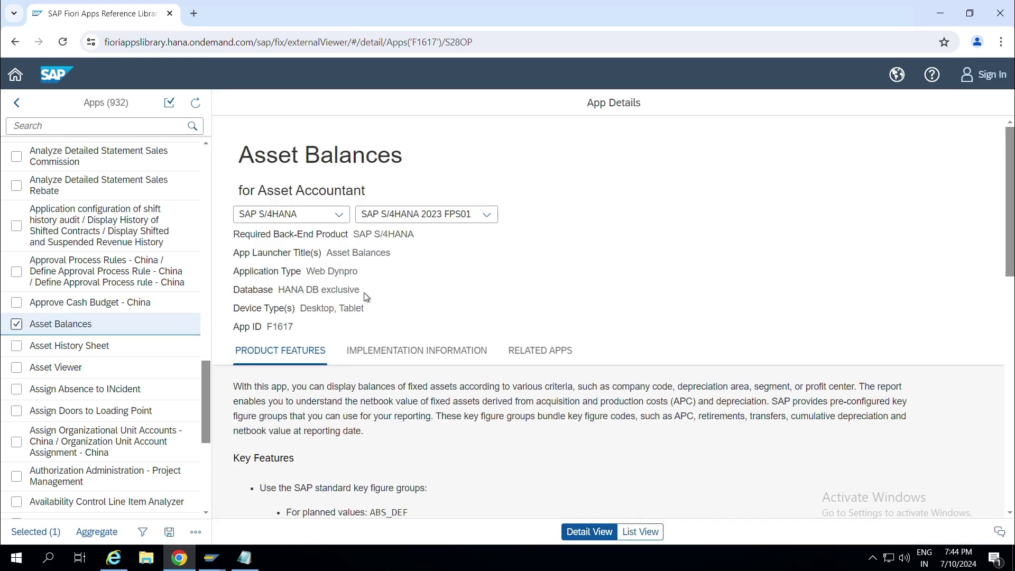
{"action": "scroll", "coordinate": [366, 297], "scroll_direction": "down", "scroll_amount": 3}
Step: Open the Implementation Information for App ID F1617 and expand installation and configuration details
{"action": "double_click", "coordinate": [280, 192]}
{"action": "left_click", "coordinate": [376, 215]}
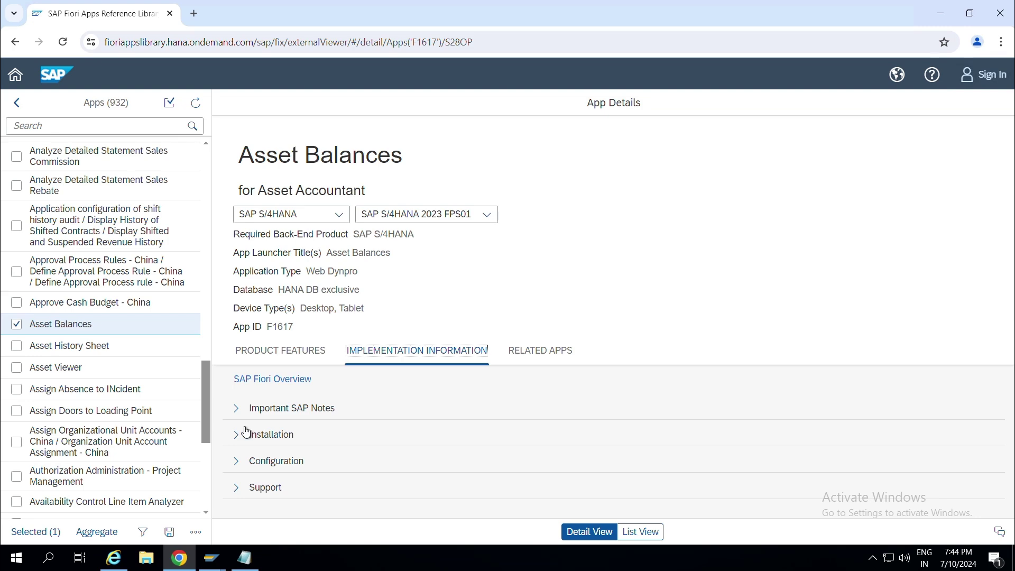
{"action": "left_click", "coordinate": [246, 432]}
{"action": "scroll", "coordinate": [366, 297], "scroll_direction": "down", "scroll_amount": 7}
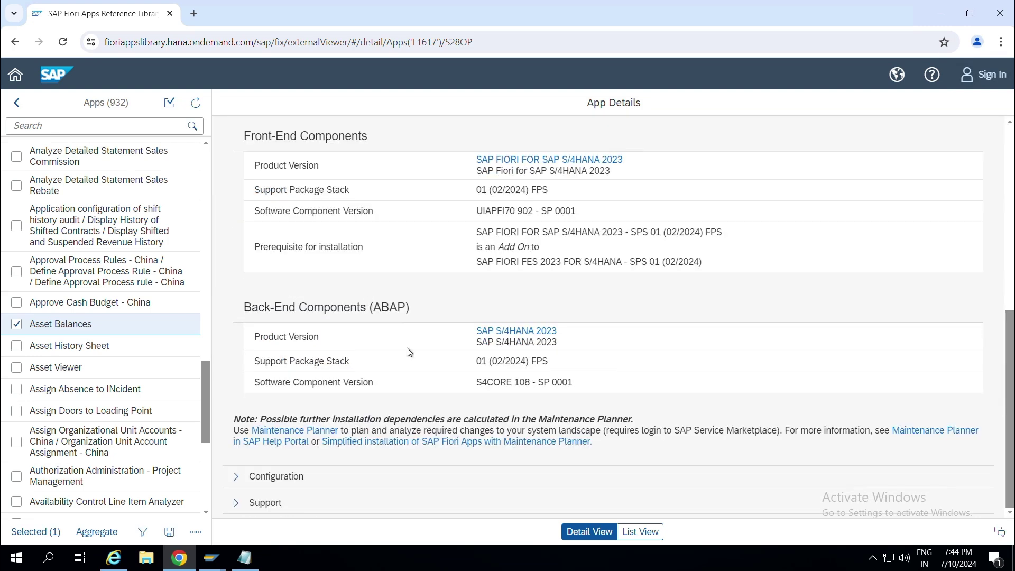
{"action": "left_click", "coordinate": [236, 477]}
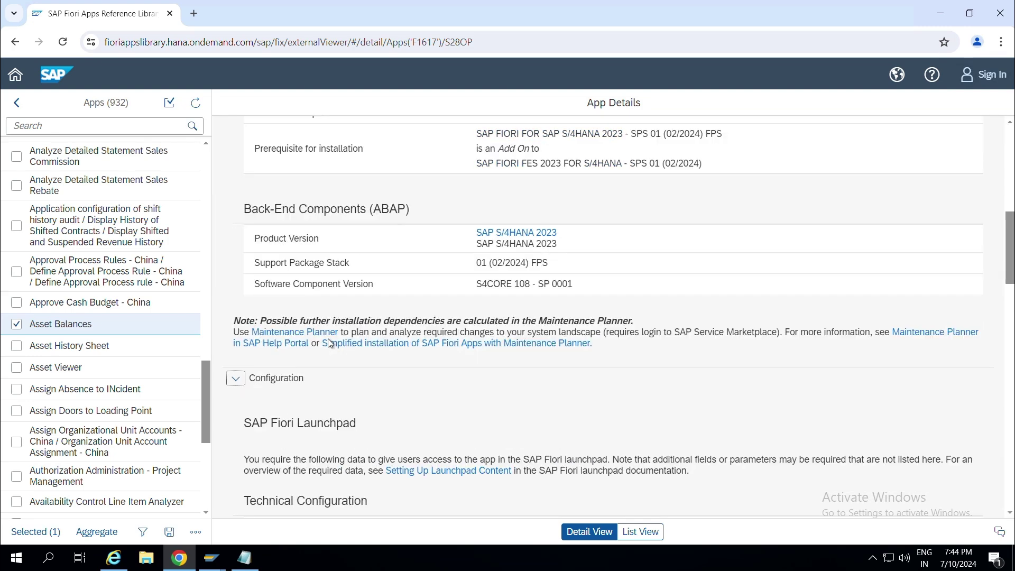
Step: Locate the ICF Nodes for WebDynpro Applications section and its node path
{"action": "scroll", "coordinate": [328, 341], "scroll_direction": "down", "scroll_amount": 8}
{"action": "scroll", "coordinate": [328, 338], "scroll_direction": "up", "scroll_amount": 3}
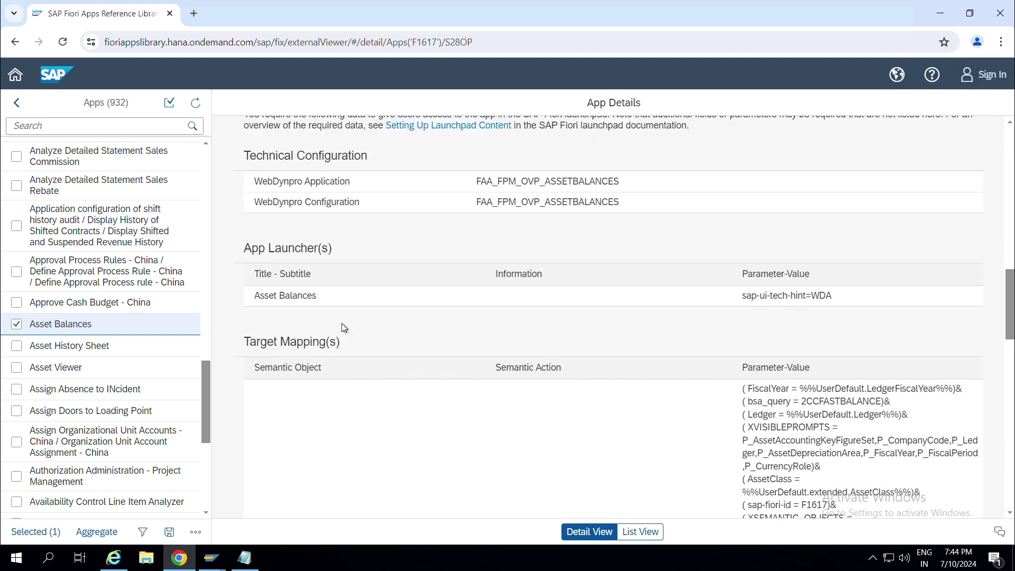
{"action": "scroll", "coordinate": [345, 328], "scroll_direction": "up", "scroll_amount": 2}
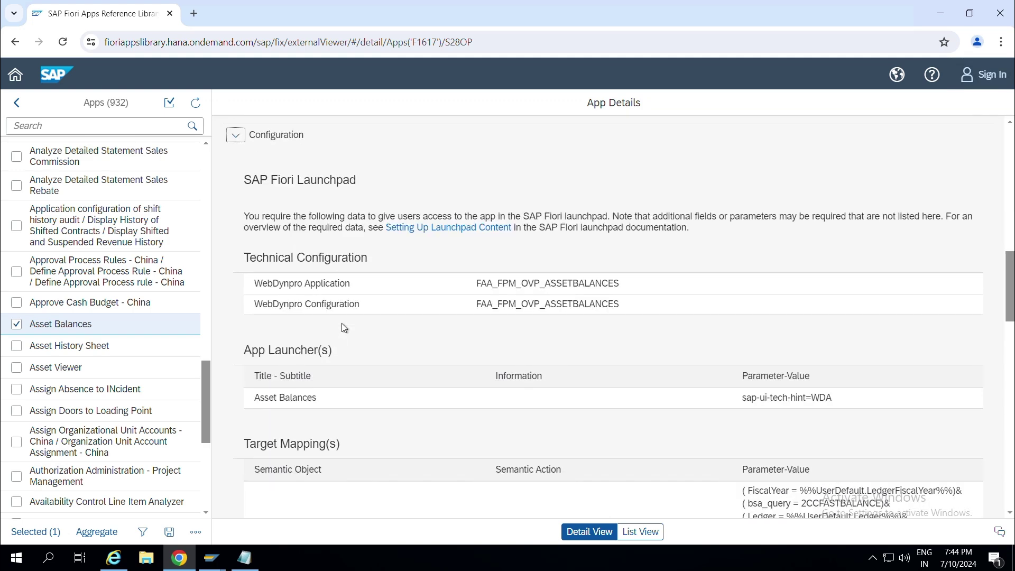
{"action": "scroll", "coordinate": [342, 323], "scroll_direction": "down", "scroll_amount": 9}
{"action": "scroll", "coordinate": [342, 323], "scroll_direction": "down", "scroll_amount": 11}
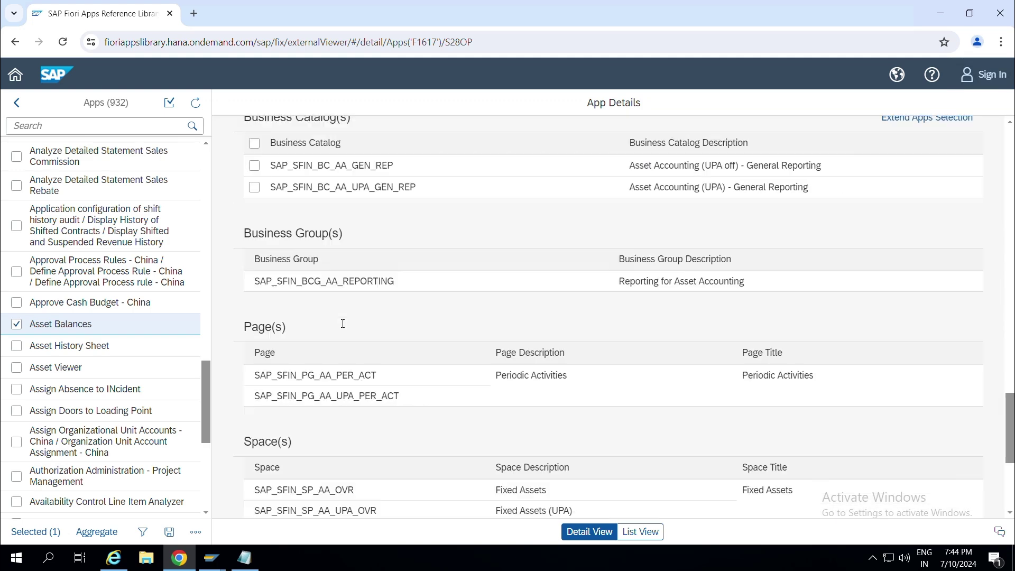
{"action": "scroll", "coordinate": [344, 395], "scroll_direction": "down", "scroll_amount": 3}
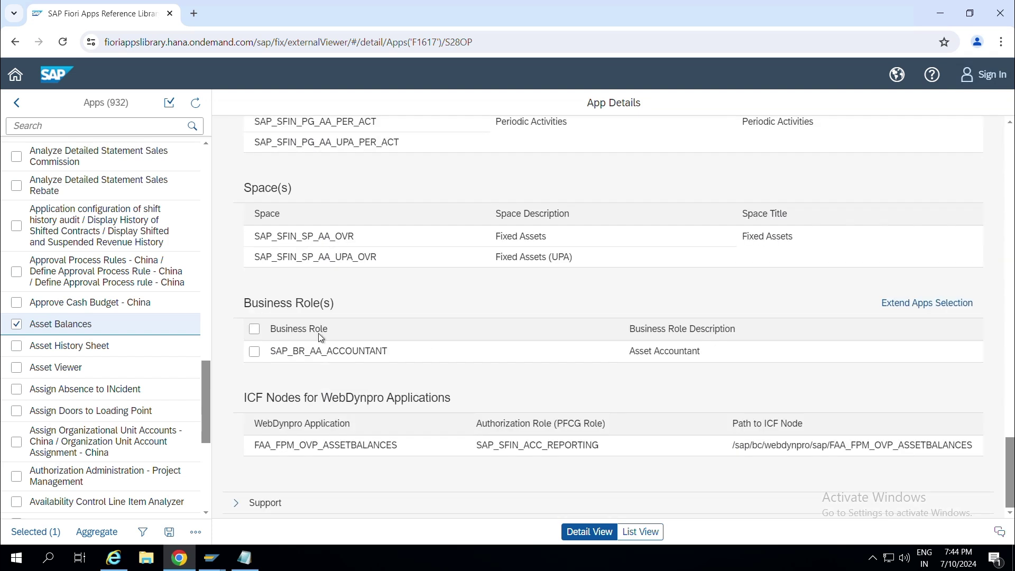
{"action": "left_click_drag", "start_coordinate": [246, 404], "coordinate": [479, 404]}
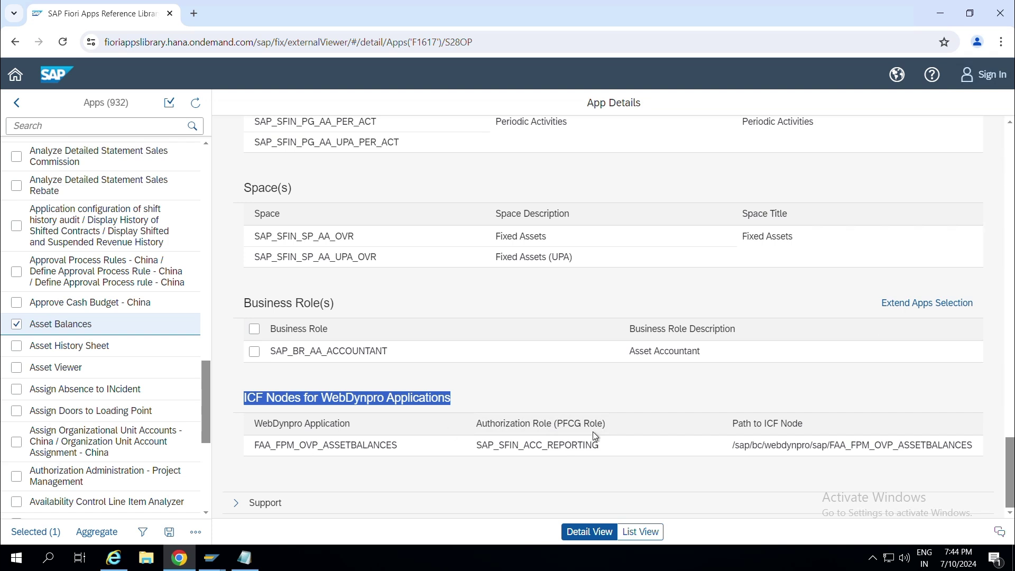
{"action": "left_click", "coordinate": [732, 447]}
{"action": "mouse_move", "coordinate": [733, 447]}
{"action": "left_mouse_down"}
{"action": "mouse_move", "coordinate": [960, 469]}
{"action": "mouse_move", "coordinate": [968, 452]}
{"action": "mouse_move", "coordinate": [1005, 461]}
{"action": "mouse_move", "coordinate": [643, 448]}
{"action": "mouse_move", "coordinate": [730, 451]}
{"action": "left_mouse_up"}
Step: Open transaction SICF (Define Services) from SAP Easy Access
{"action": "mouse_move", "coordinate": [221, 569]}
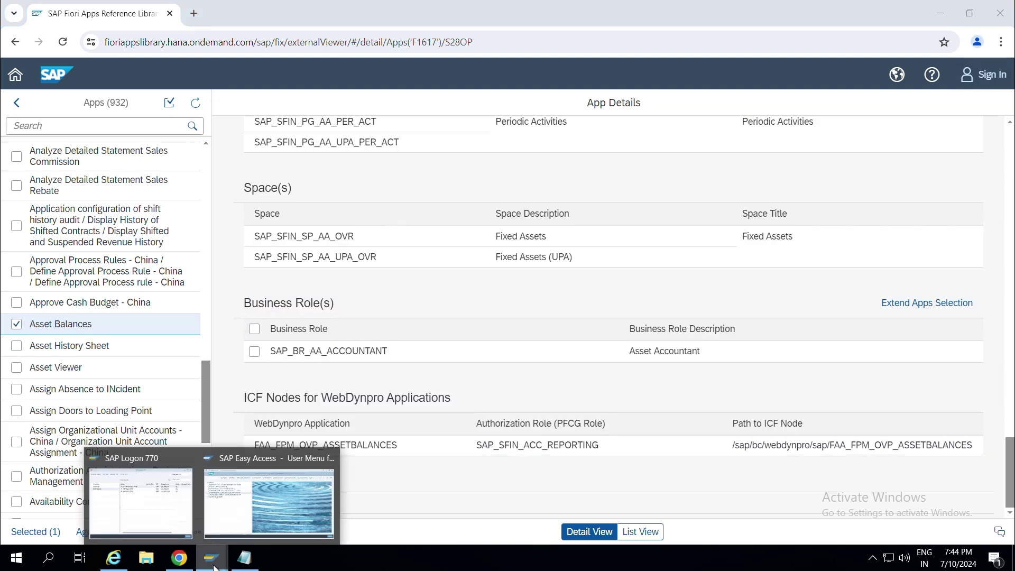
{"action": "left_click", "coordinate": [240, 483]}
{"action": "left_click", "coordinate": [25, 74]}
{"action": "type", "text": "sicf"}
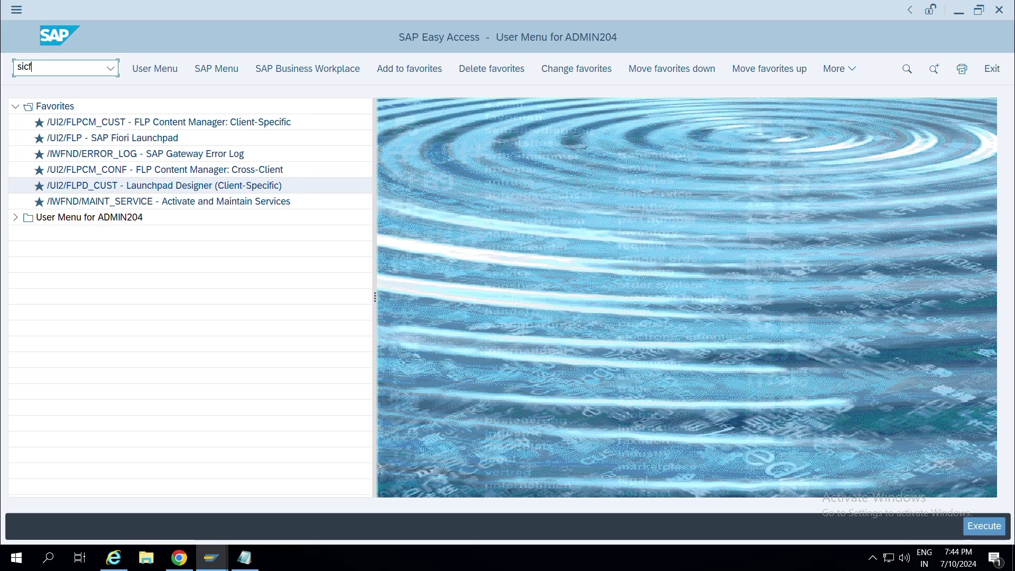
{"action": "key", "text": "Return"}
Step: Copy the ICF path /sap/bc/webdynpro/sap/FAA_FPM_OVP_ASSETBALANCES into Service Path and run the search
{"action": "key", "text": "alt+Tab"}
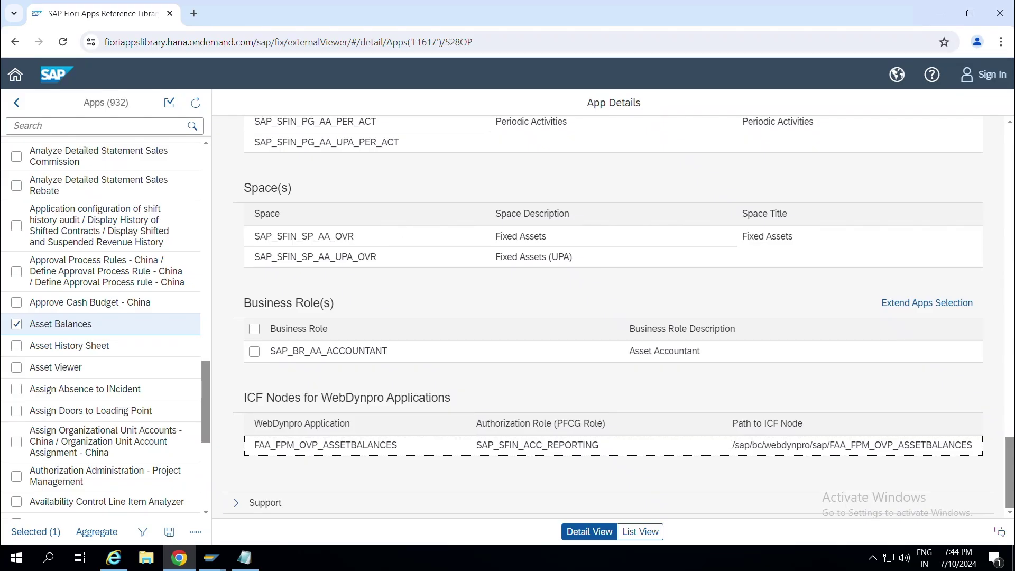
{"action": "left_click_drag", "start_coordinate": [732, 446], "coordinate": [976, 454]}
{"action": "key", "text": "ctrl+c"}
{"action": "key", "text": "alt+Tab"}
{"action": "left_click", "coordinate": [254, 172]}
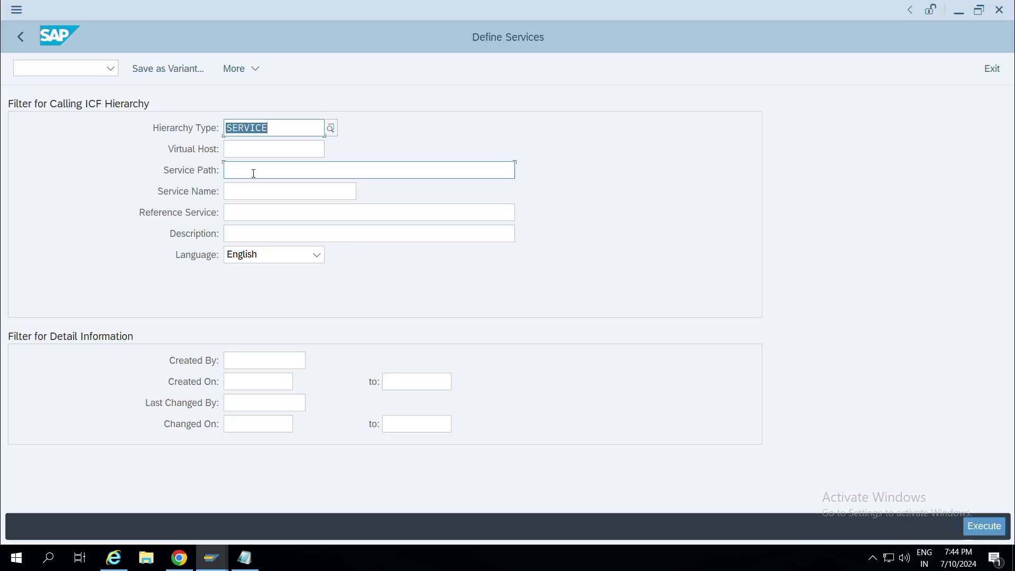
{"action": "key", "text": "ctrl+v"}
{"action": "key", "text": "ctrl+a"}
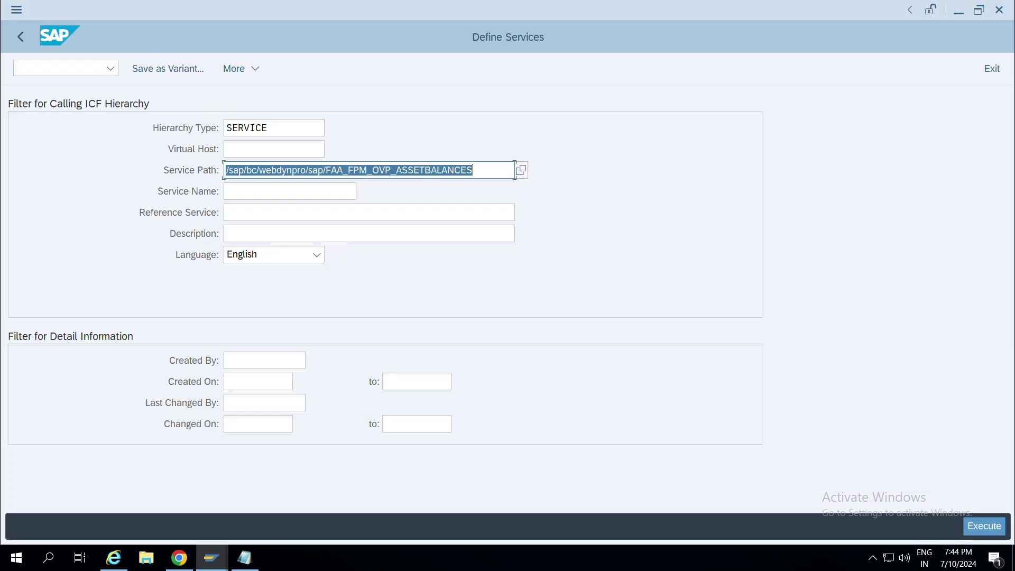
{"action": "left_click", "coordinate": [990, 527]}
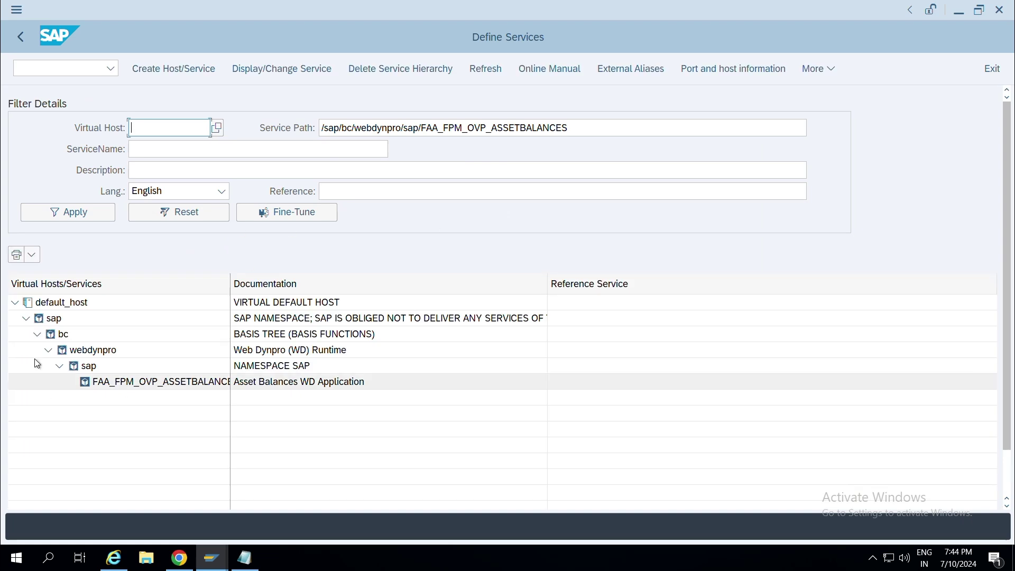
Step: Inspect the FAA_FPM_OVP_ASSETBALANCES service under webdynpro, then exit SICF back to Easy Access
{"action": "left_click", "coordinate": [111, 383]}
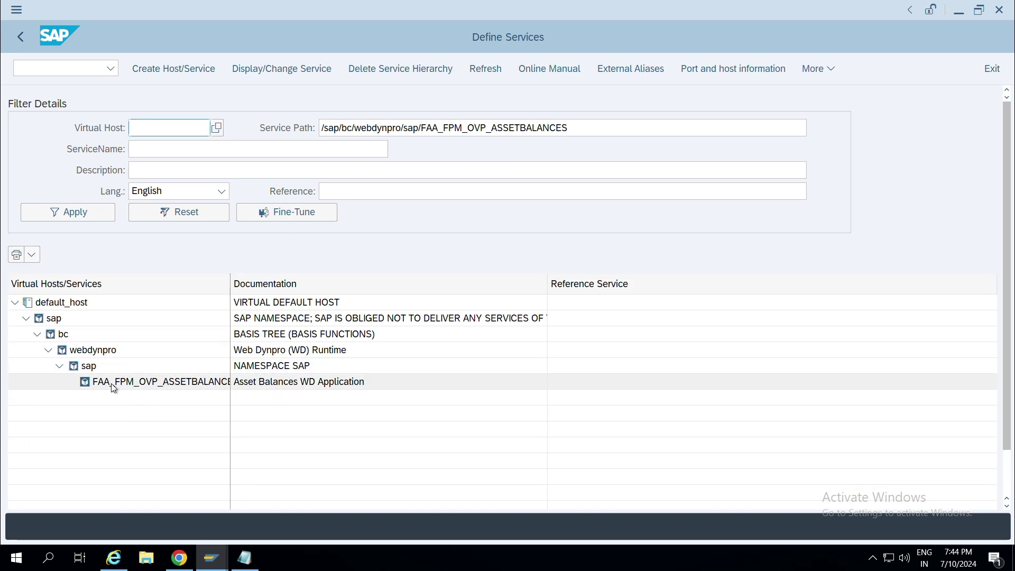
{"action": "double_click", "coordinate": [113, 387]}
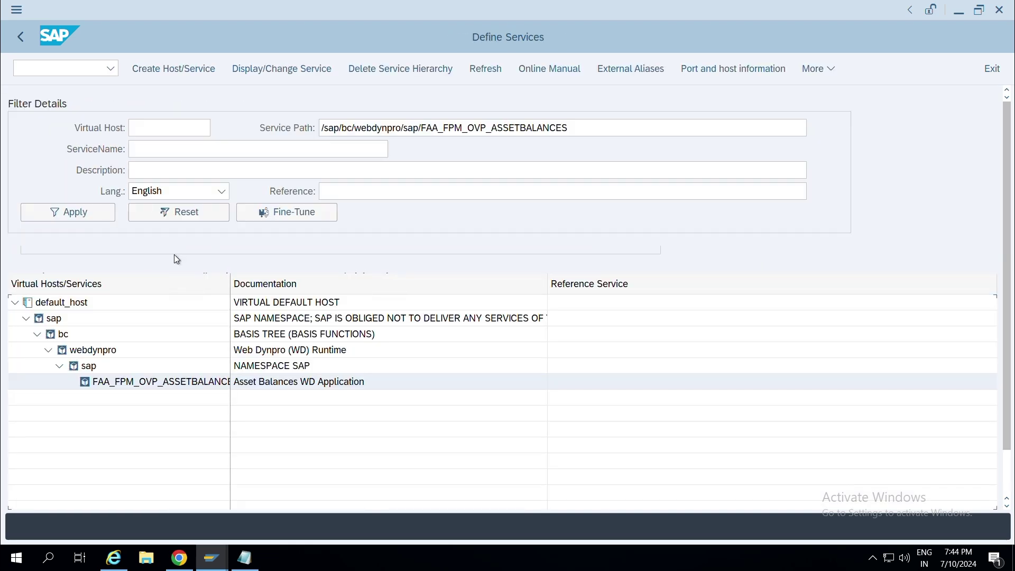
{"action": "right_click", "coordinate": [91, 350]}
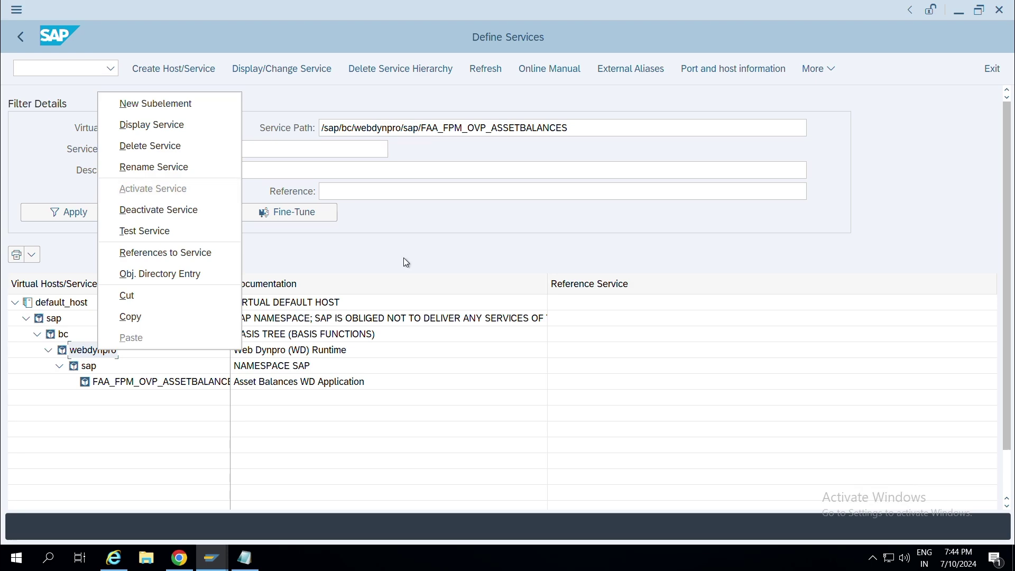
{"action": "left_click", "coordinate": [390, 268]}
{"action": "key", "text": "F3"}
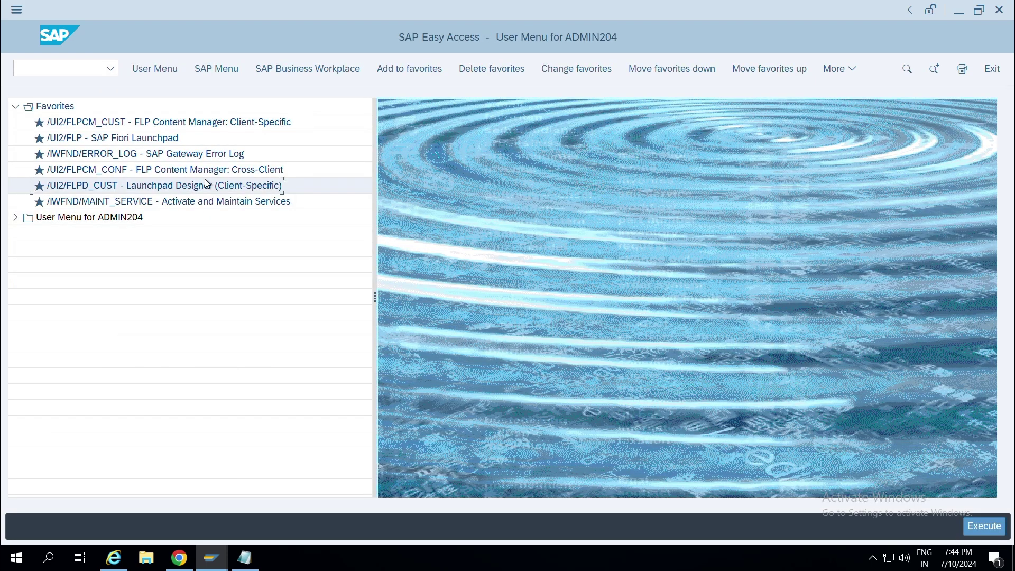
{"action": "key", "text": "alt+Tab"}
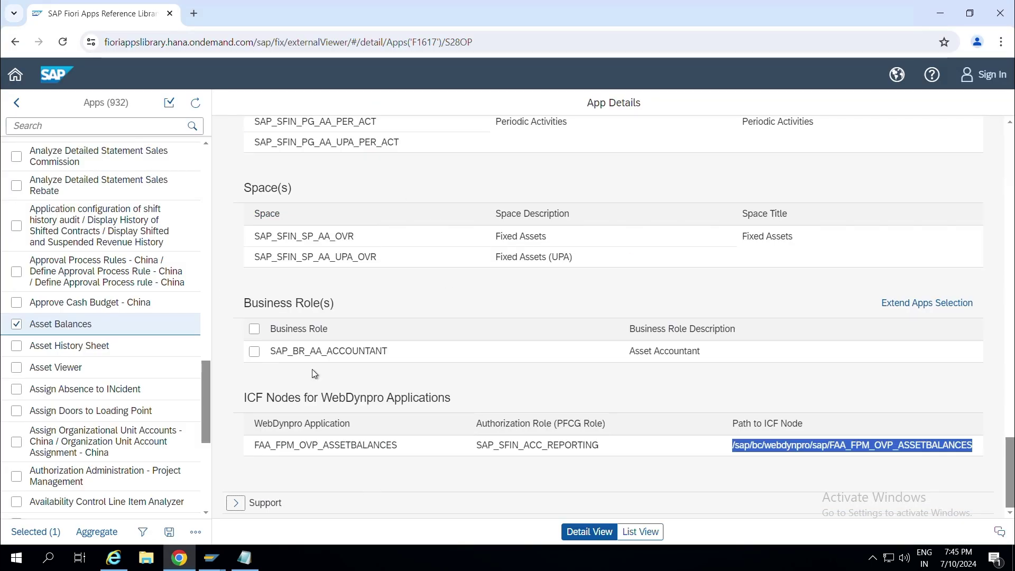
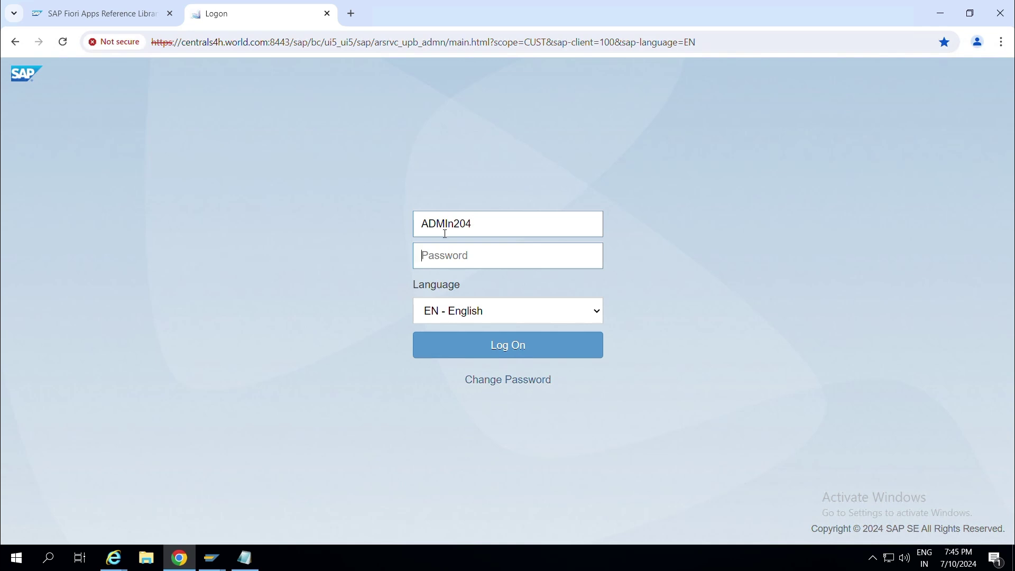
Step: Log on to the Launchpad Designer and begin creating a new catalog from the catalog list
{"action": "type", "text": "********"}
{"action": "key", "text": "Return"}
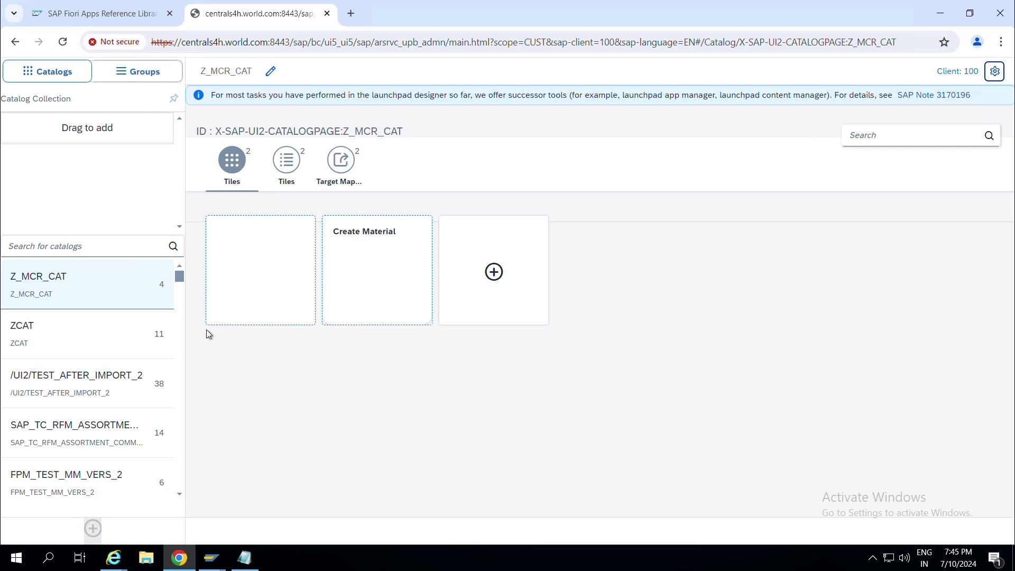
{"action": "left_click", "coordinate": [92, 528]}
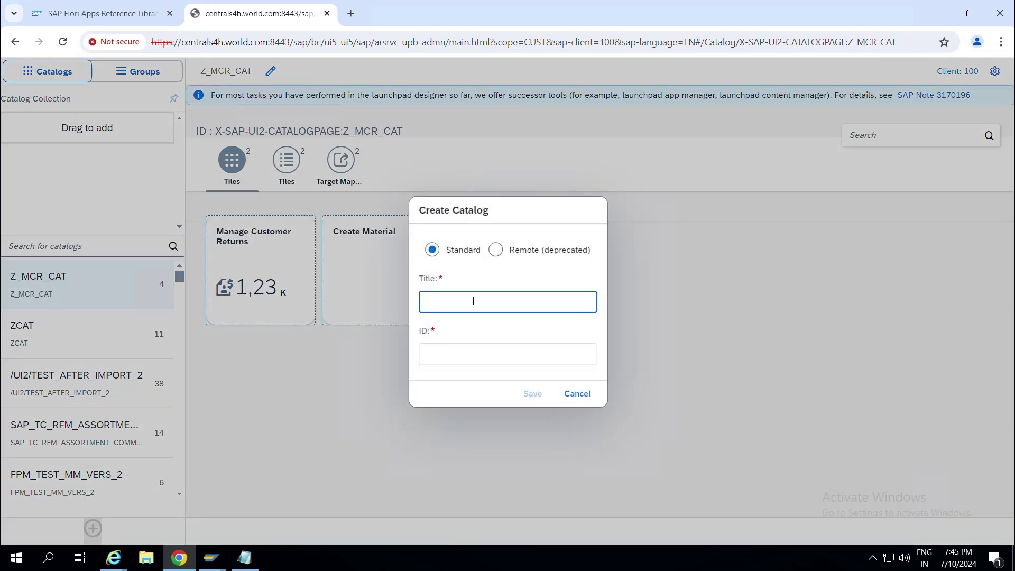
Step: Title the new catalog 'Asset Accountant' with ID Z_BC_ASSET_ACCOUNTANT, and select the ID for copying
{"action": "type", "text": "Asset Accounta"}
{"action": "key", "text": "BackSpace"}
{"action": "key", "text": "BackSpace"}
{"action": "key", "text": "BackSpace"}
{"action": "type", "text": "ntant"}
{"action": "key", "text": "Tab"}
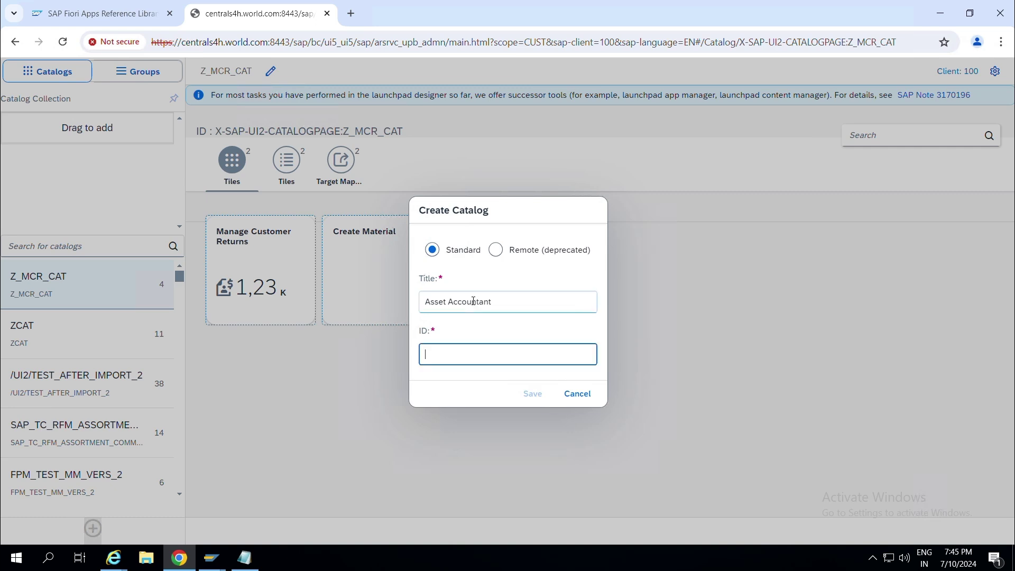
{"action": "type", "text": "Z_BC_ASSET_ACCOUNTANT"}
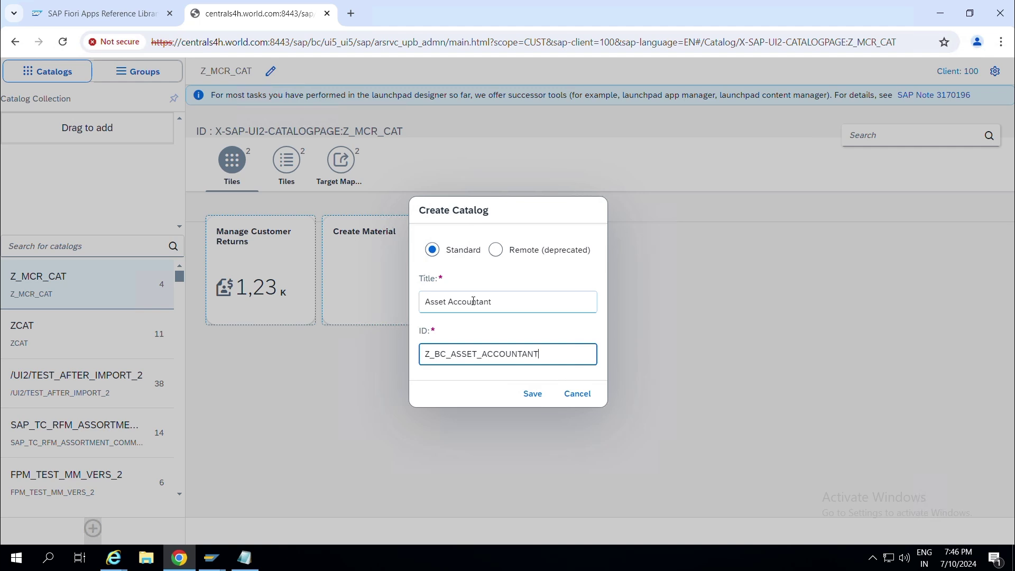
{"action": "key", "text": "ctrl+a"}
{"action": "key", "text": "ctrl+c"}
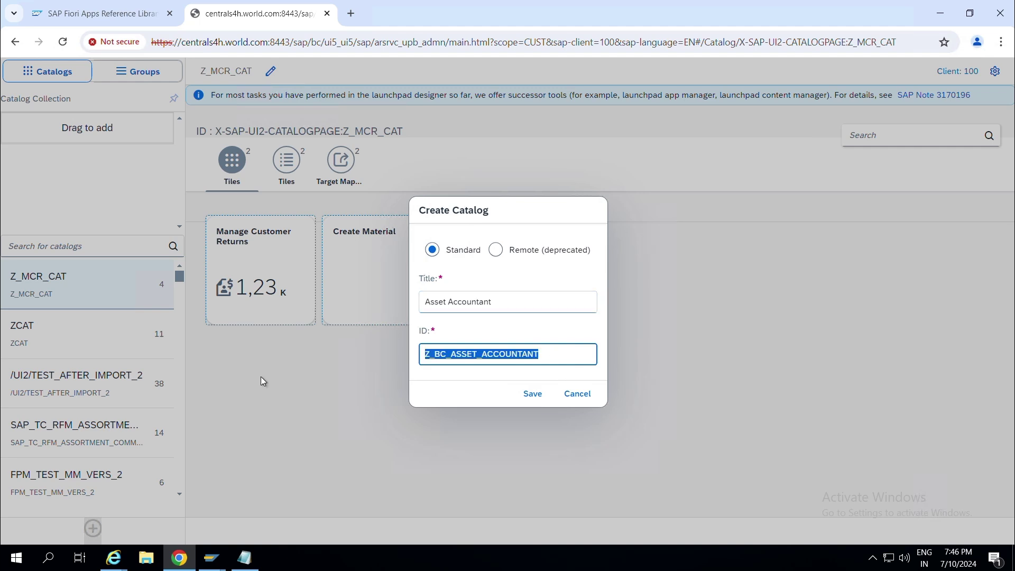
{"action": "key", "text": "alt+Tab"}
{"action": "key", "text": "alt+Tab"}
{"action": "key", "text": "alt+Tab"}
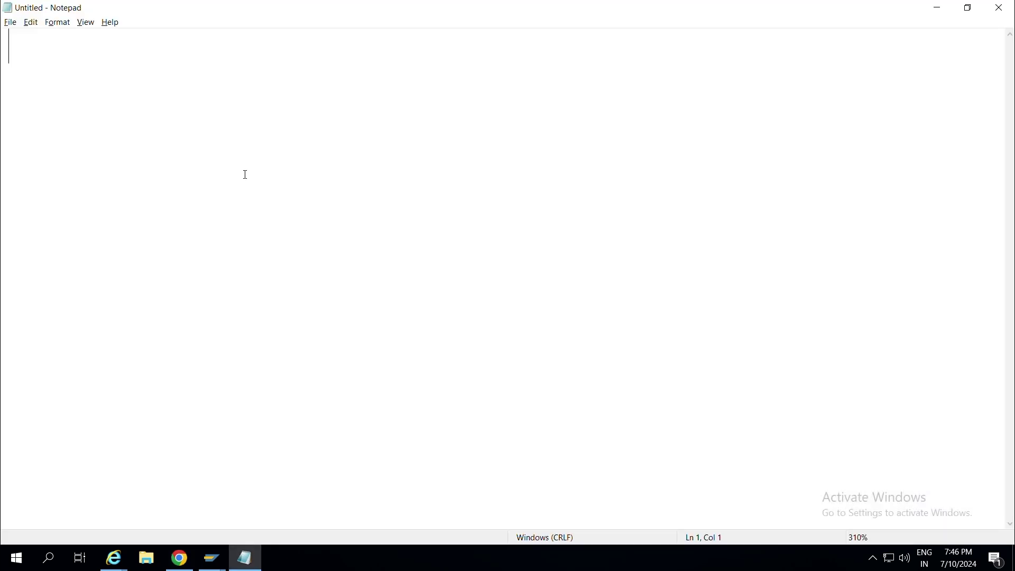
Step: Note 'Catalog:Z_BC_ASSET_ACCOUNTANT' in Notepad beneath a 'WEB DYNPRO' heading line
{"action": "key", "text": "ctrl+v"}
{"action": "key", "text": "Home"}
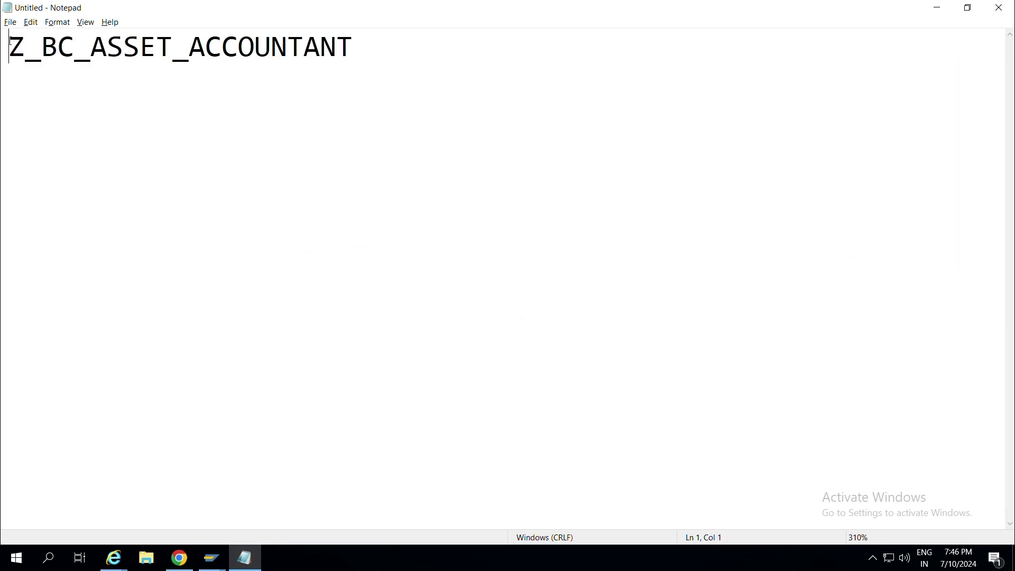
{"action": "key", "text": "Return"}
{"action": "key", "text": "Return"}
{"action": "type", "text": "C"}
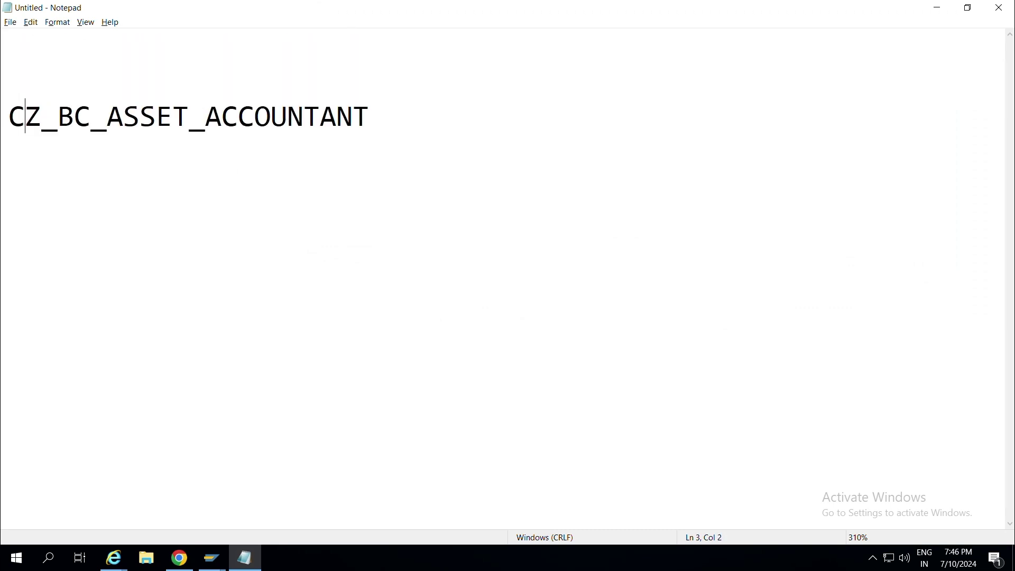
{"action": "type", "text": "atalog:"}
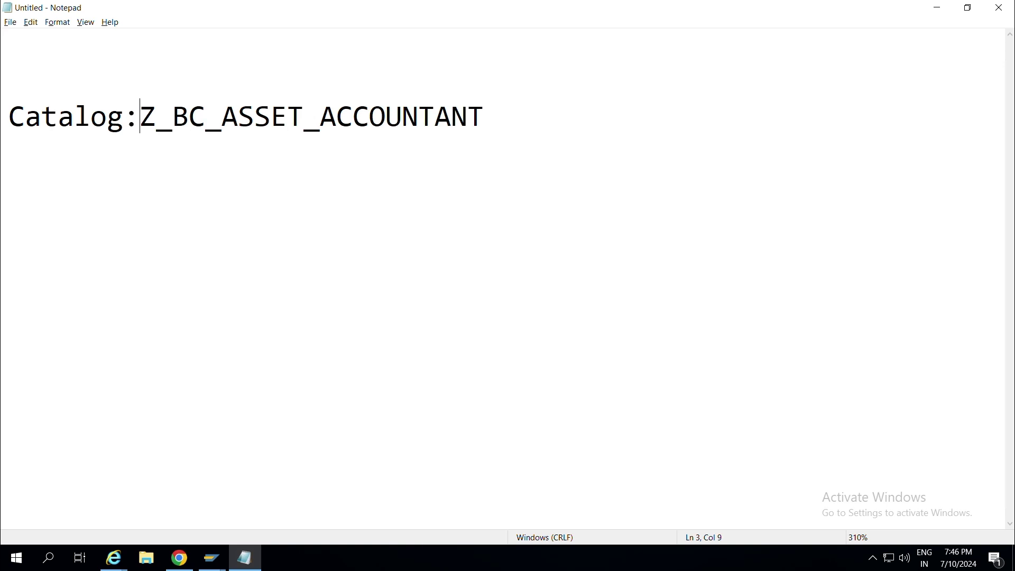
{"action": "left_click", "coordinate": [10, 40]}
{"action": "type", "text": "WEB DYNP"}
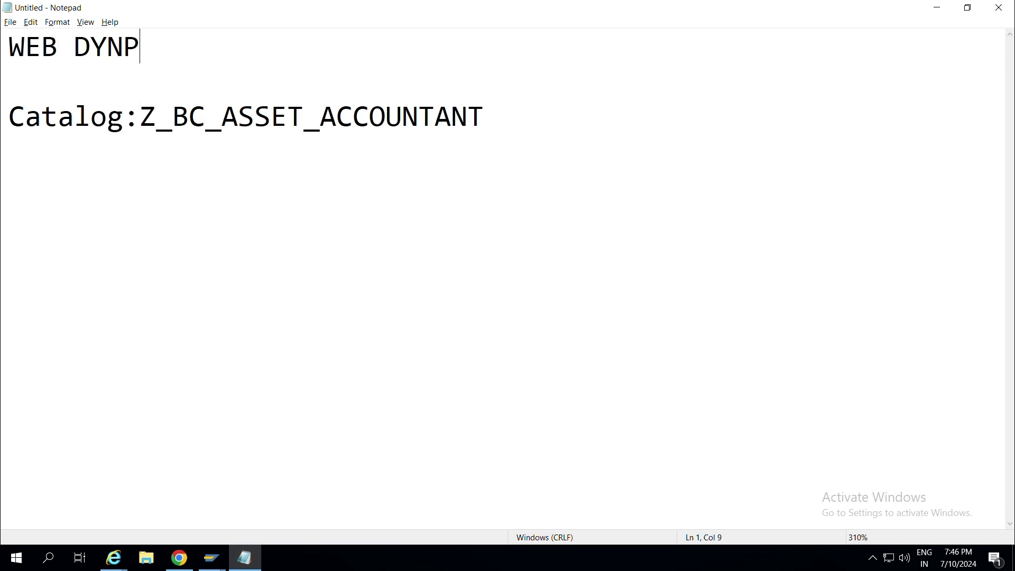
{"action": "type", "text": "RO"}
{"action": "key", "text": "alt+Tab"}
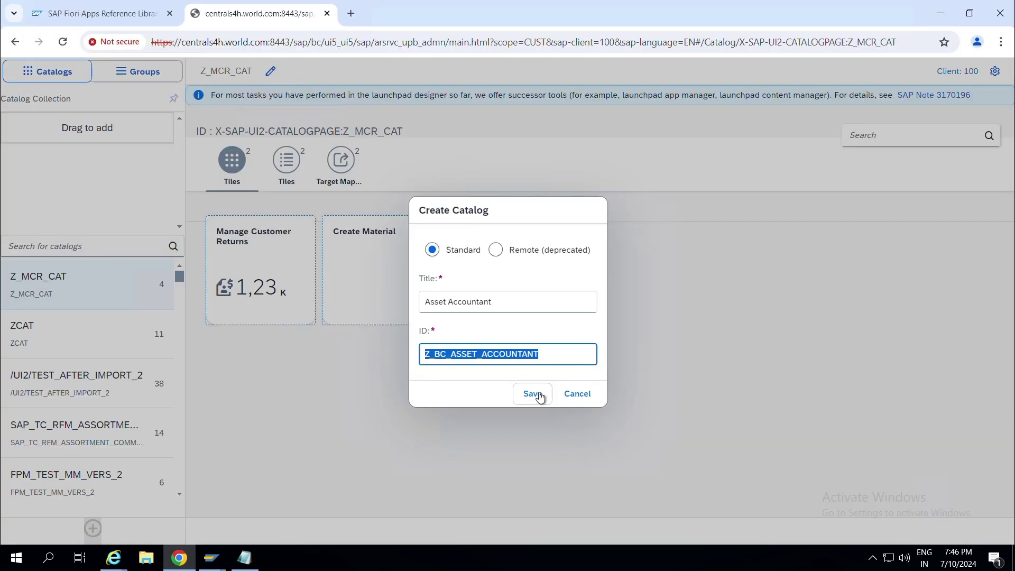
Step: Save the empty Asset Accountant catalog and bring up the Asset Balances page in the Apps Reference Library
{"action": "left_click", "coordinate": [539, 396]}
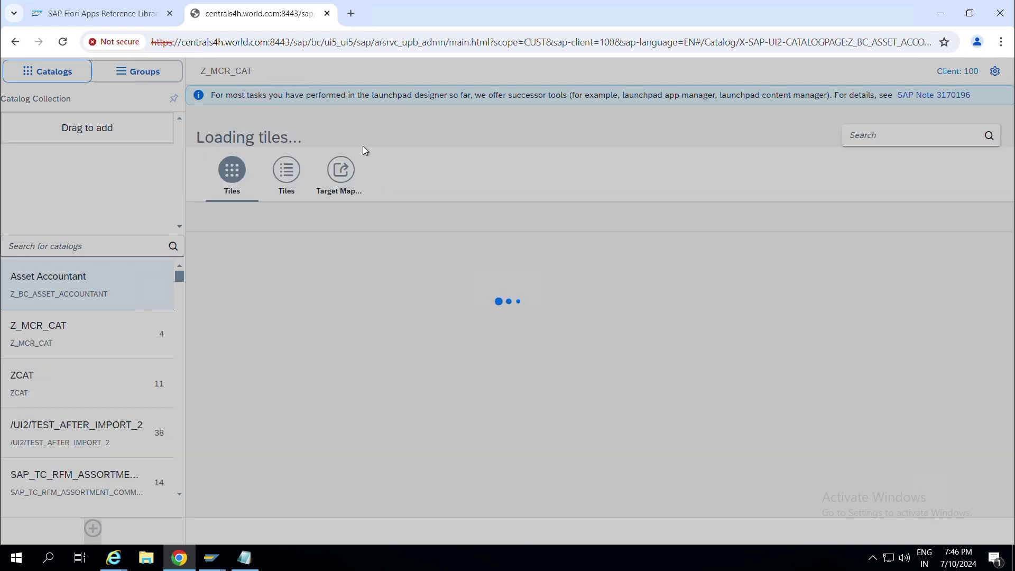
{"action": "key", "text": "alt+Tab"}
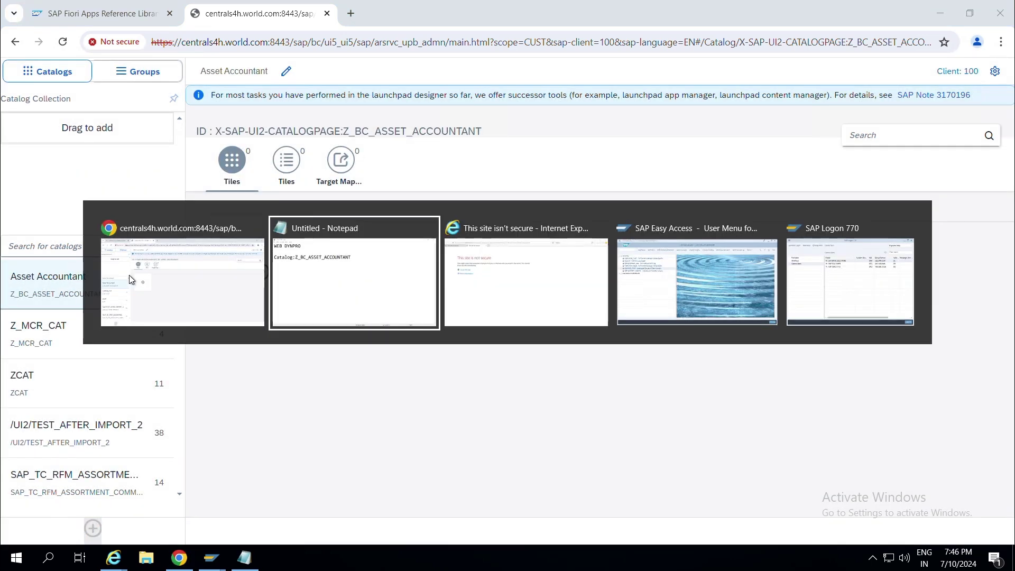
{"action": "left_click", "coordinate": [129, 275]}
{"action": "key", "text": "ctrl+shift+Tab"}
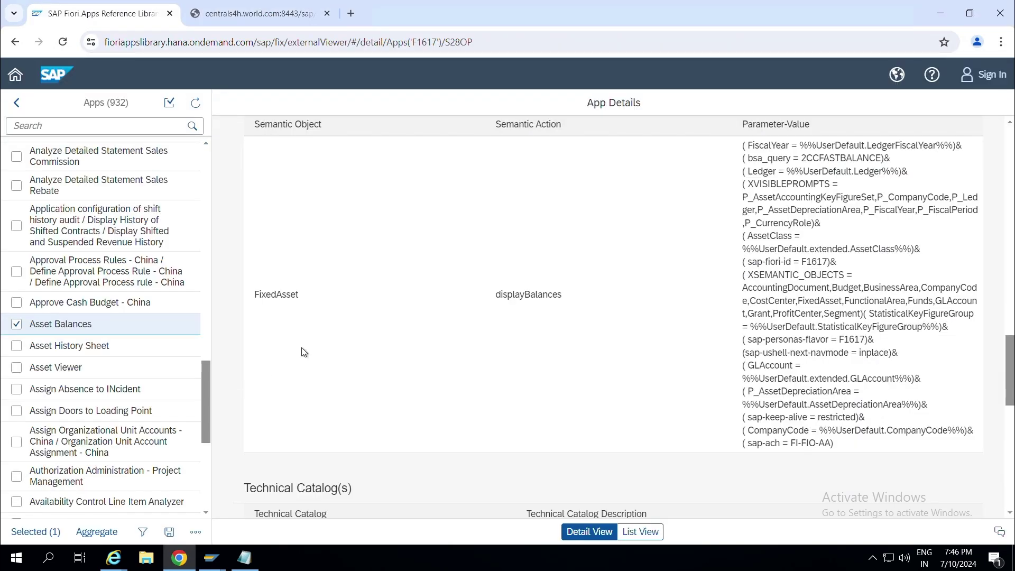
Step: Copy the Asset Balances business catalog ID SAP_SFIN_BC_AA_GEN_REP from the Apps Reference Library
{"action": "scroll", "coordinate": [304, 352], "scroll_direction": "down", "scroll_amount": 8}
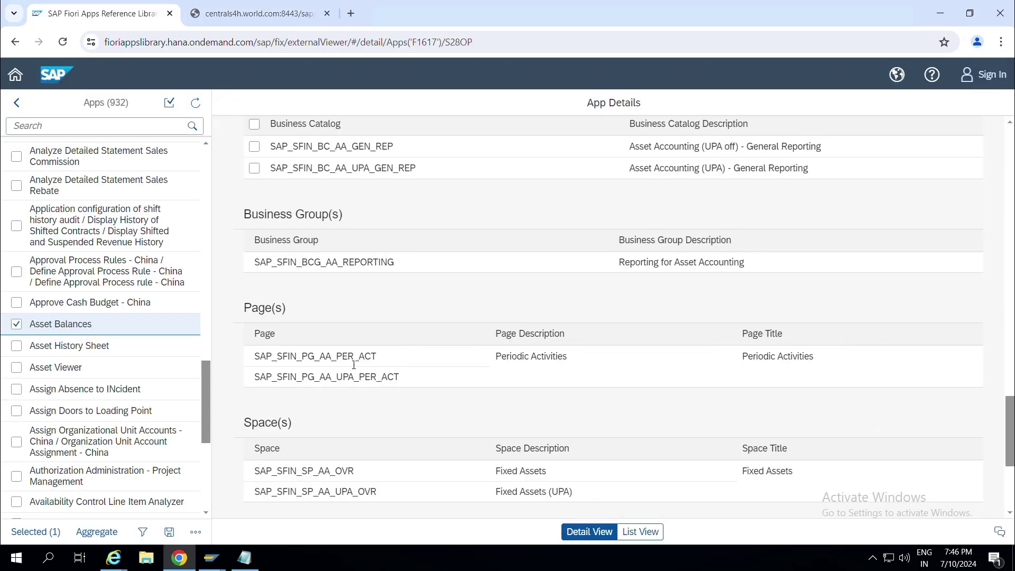
{"action": "left_click", "coordinate": [383, 361]}
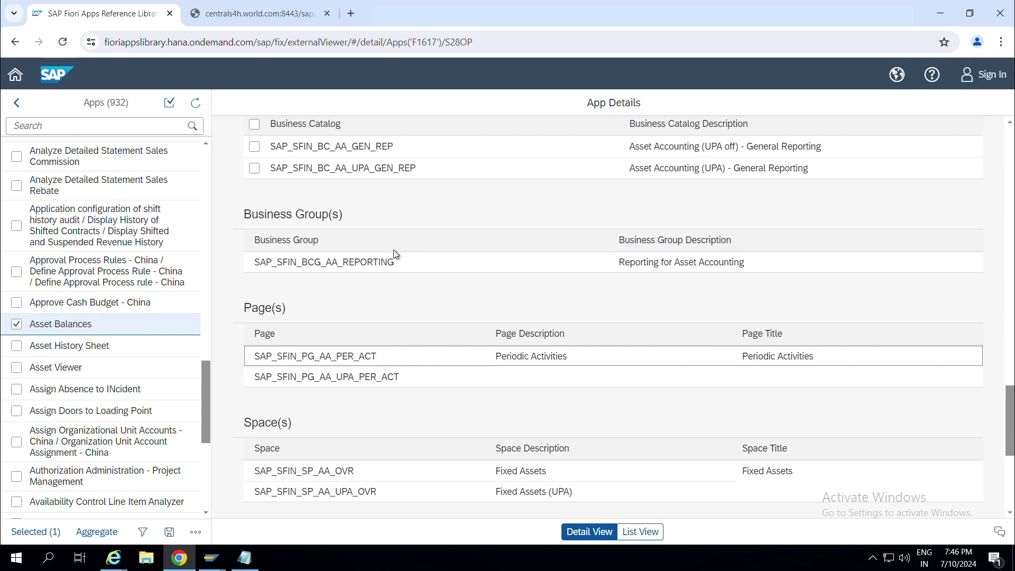
{"action": "scroll", "coordinate": [394, 250], "scroll_direction": "up", "scroll_amount": 4}
{"action": "left_click_drag", "start_coordinate": [408, 367], "coordinate": [265, 364]}
{"action": "key", "text": "ctrl+c"}
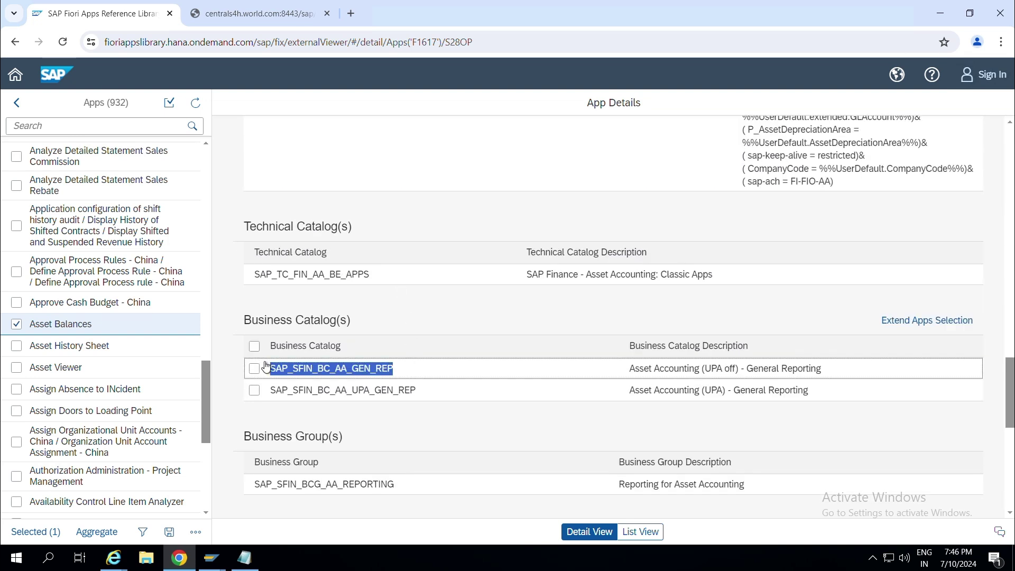
{"action": "key", "text": "alt+Tab"}
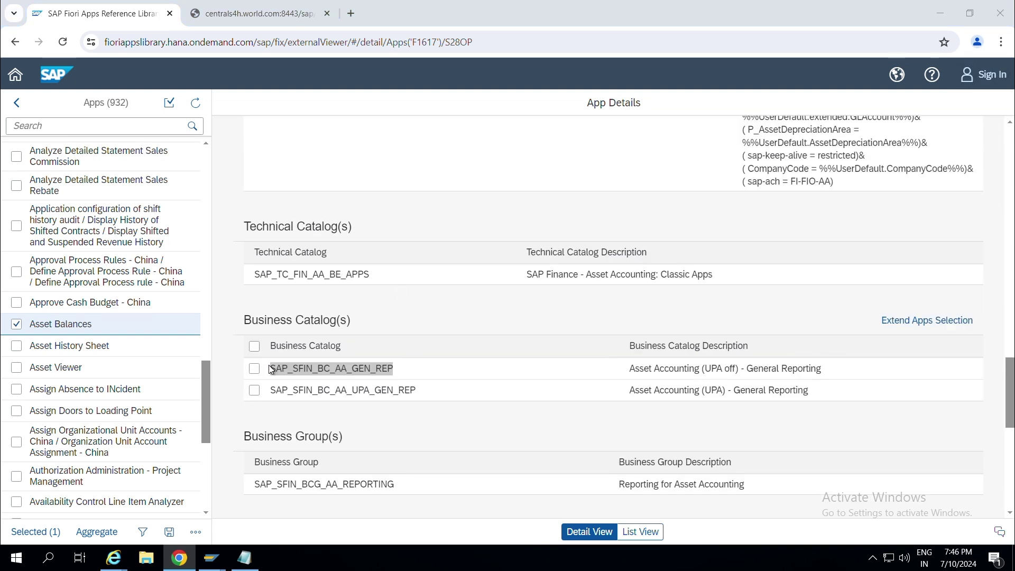
{"action": "key", "text": "alt+Tab"}
{"action": "key", "text": "Tab"}
{"action": "key", "text": "alt+Tab"}
{"action": "key", "text": "Tab"}
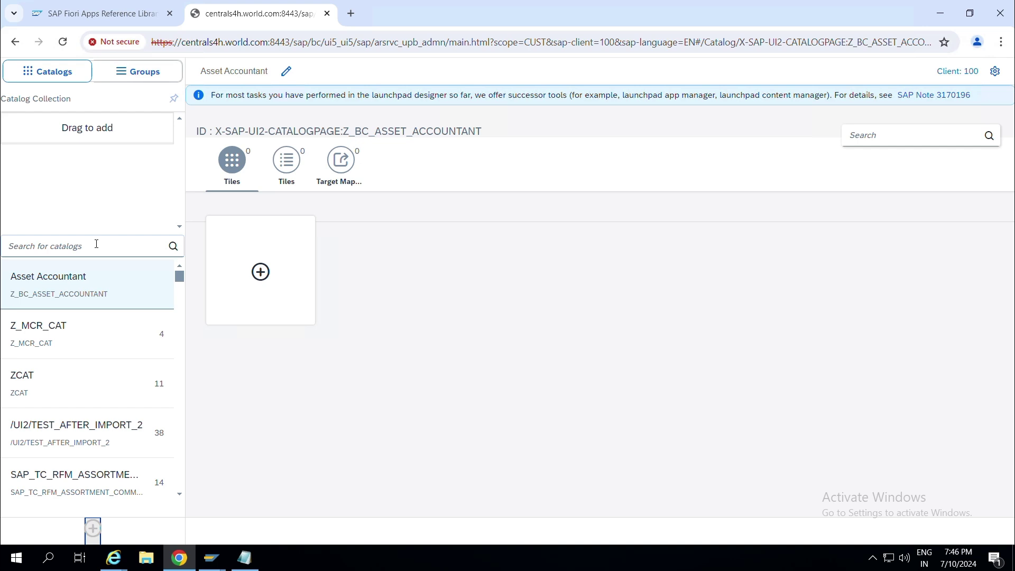
Step: Search the designer for SAP_SFIN_BC_AA_GEN_REP and open that Asset Accounting catalog's tiles
{"action": "left_click", "coordinate": [96, 246]}
{"action": "key", "text": "ctrl+v"}
{"action": "left_click", "coordinate": [106, 278]}
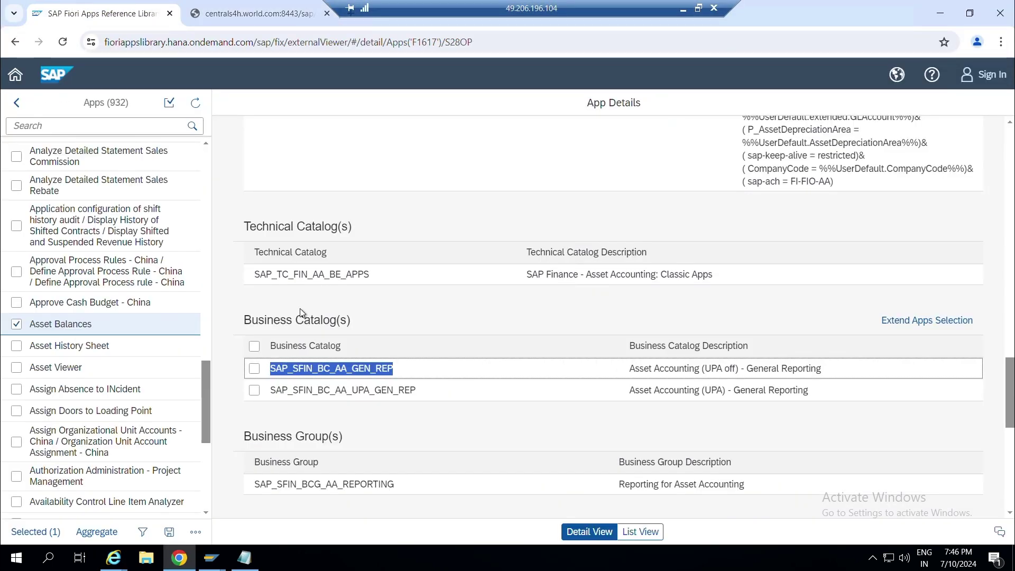
{"action": "scroll", "coordinate": [304, 302], "scroll_direction": "up", "scroll_amount": 5}
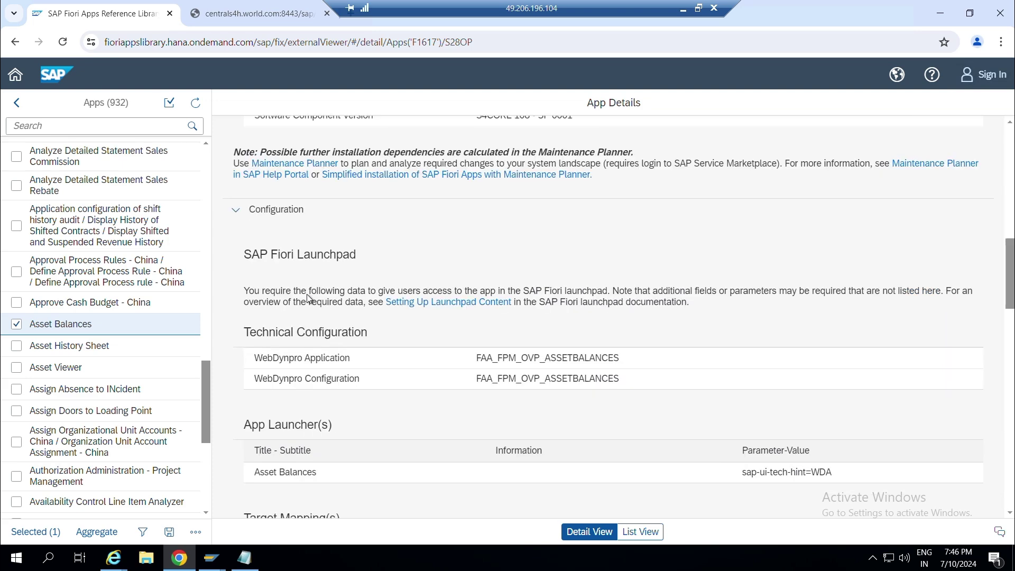
{"action": "scroll", "coordinate": [357, 222], "scroll_direction": "up", "scroll_amount": 10}
Step: Create a reference of the Asset Balances tile in catalog Z_BC_ASSET_ACCOUNTANT, using the ID from Notepad
{"action": "left_click", "coordinate": [252, 11]}
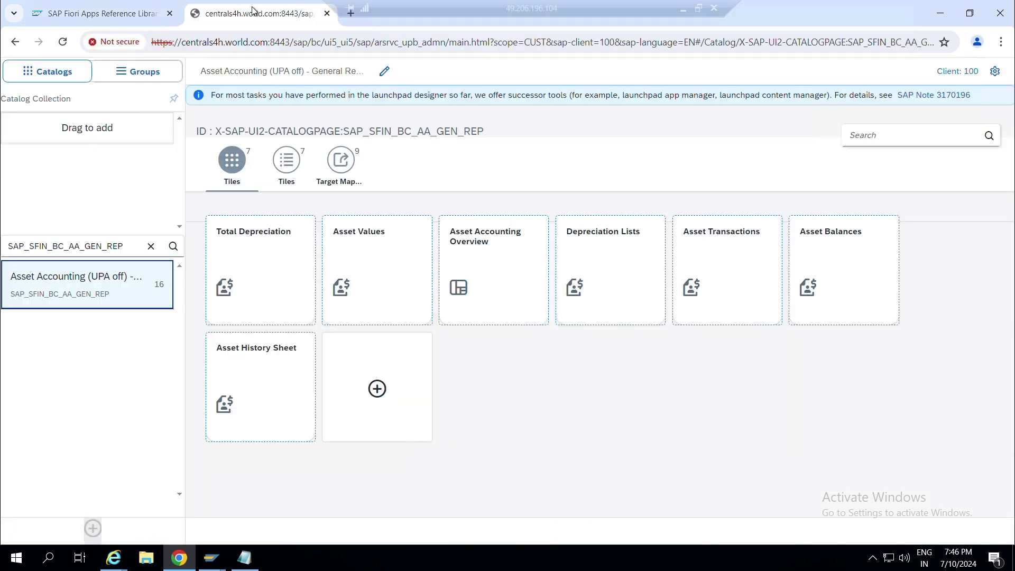
{"action": "left_click_drag", "start_coordinate": [857, 265], "coordinate": [491, 129]}
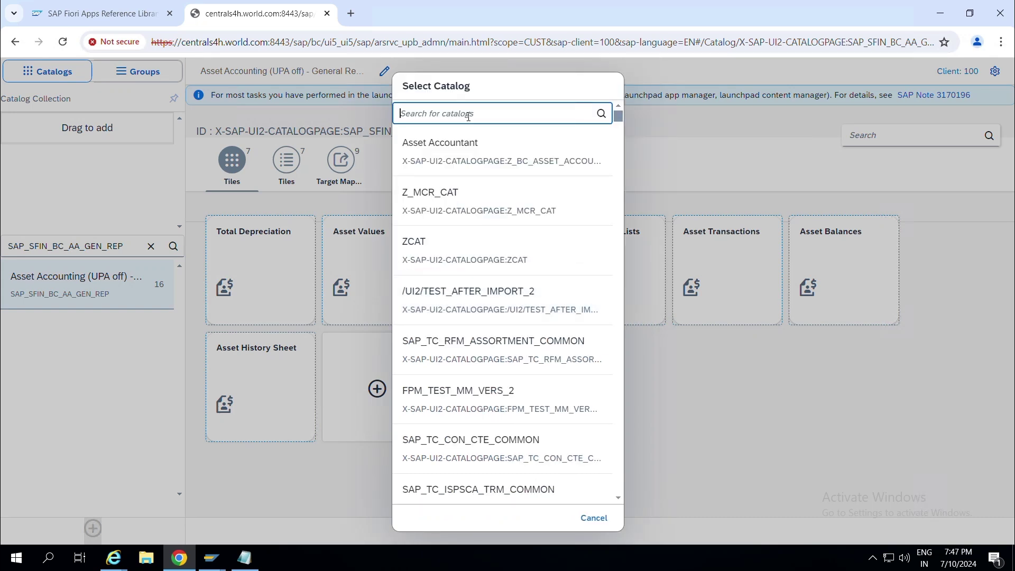
{"action": "key", "text": "alt+Tab"}
{"action": "key", "text": "Tab"}
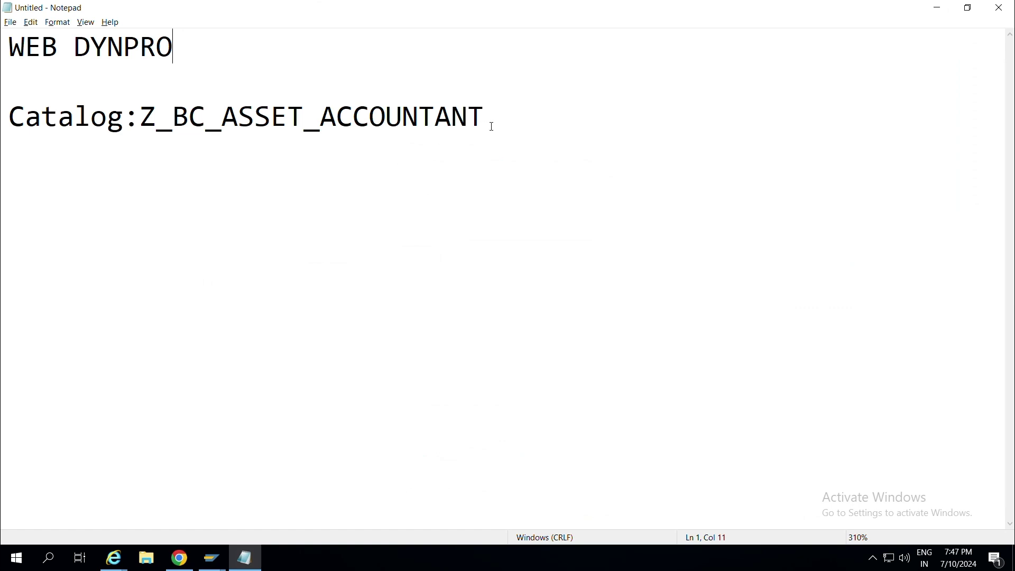
{"action": "left_click_drag", "start_coordinate": [504, 123], "coordinate": [140, 117]}
{"action": "key", "text": "ctrl+c"}
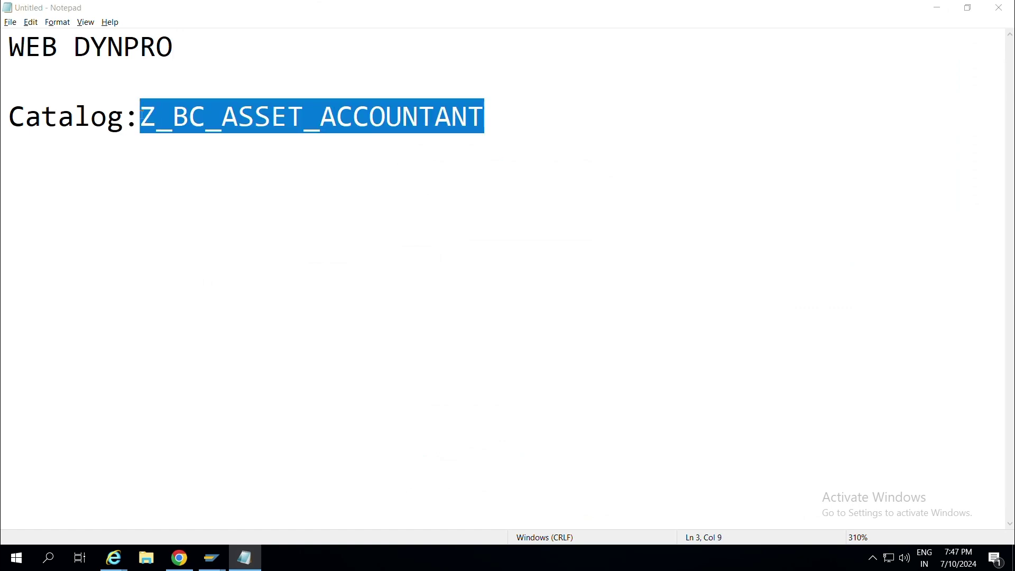
{"action": "key", "text": "alt+Tab"}
{"action": "key", "text": "ctrl+v"}
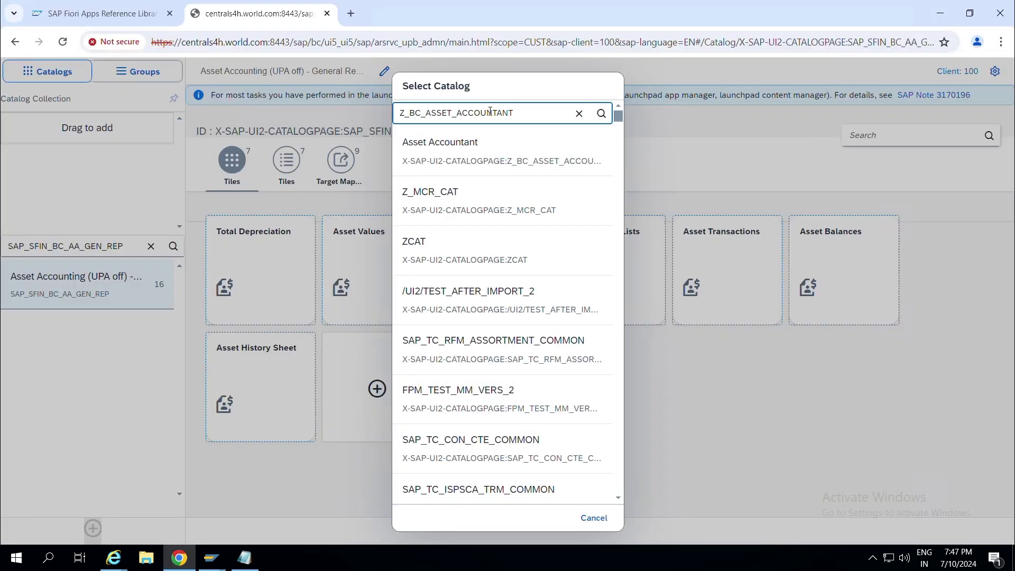
{"action": "left_click", "coordinate": [601, 114]}
{"action": "left_click", "coordinate": [468, 316]}
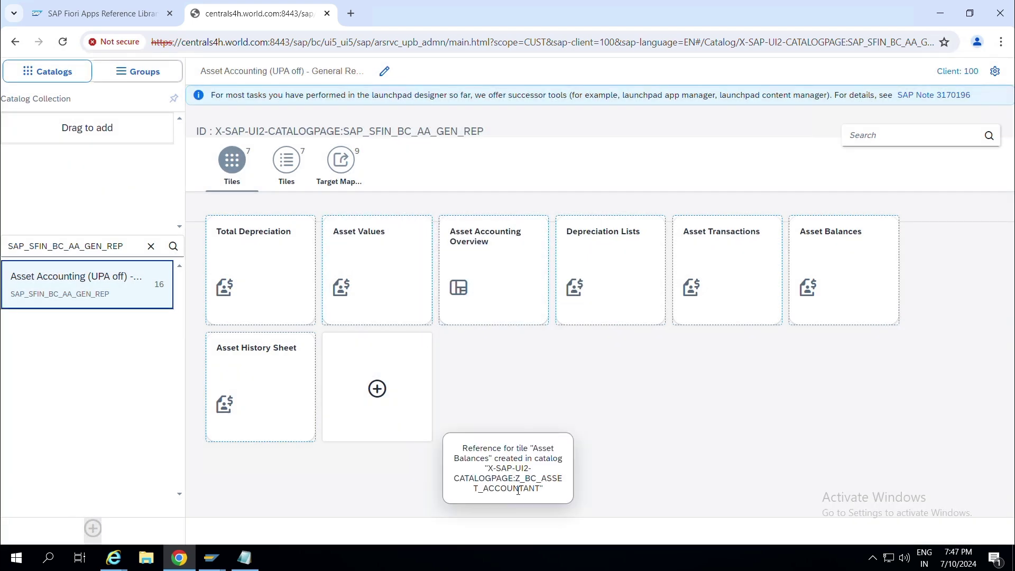
Step: List the catalog's target mappings after checking the Reference Library maps Asset Balances to FixedAsset displayBalances
{"action": "left_click", "coordinate": [341, 164]}
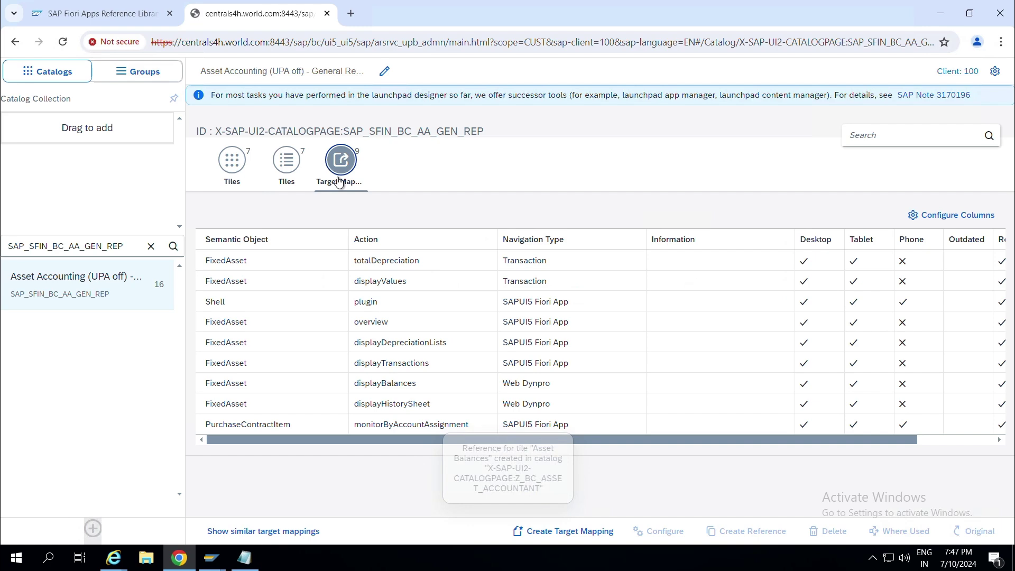
{"action": "key", "text": "alt+Tab"}
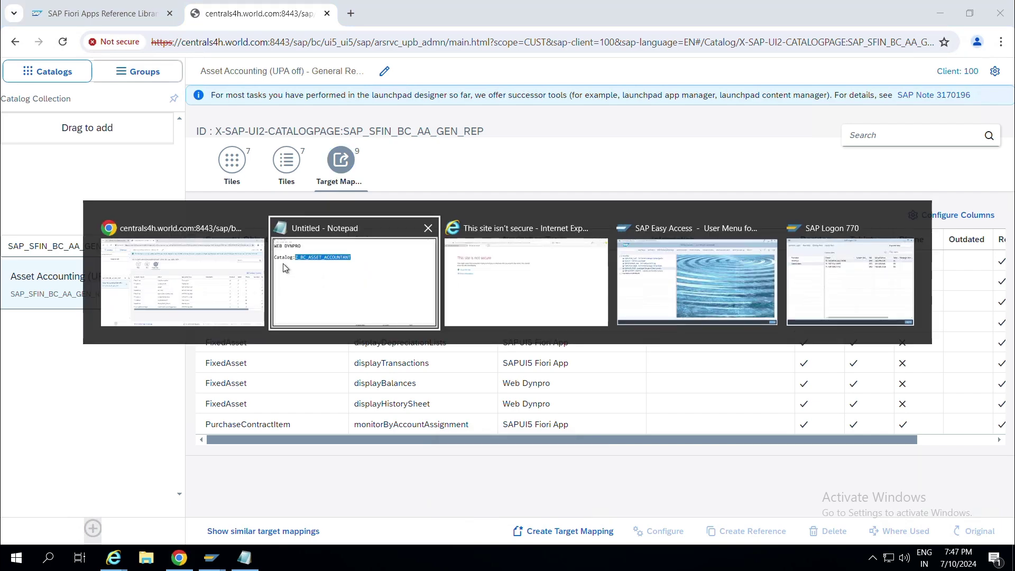
{"action": "key", "text": "Escape"}
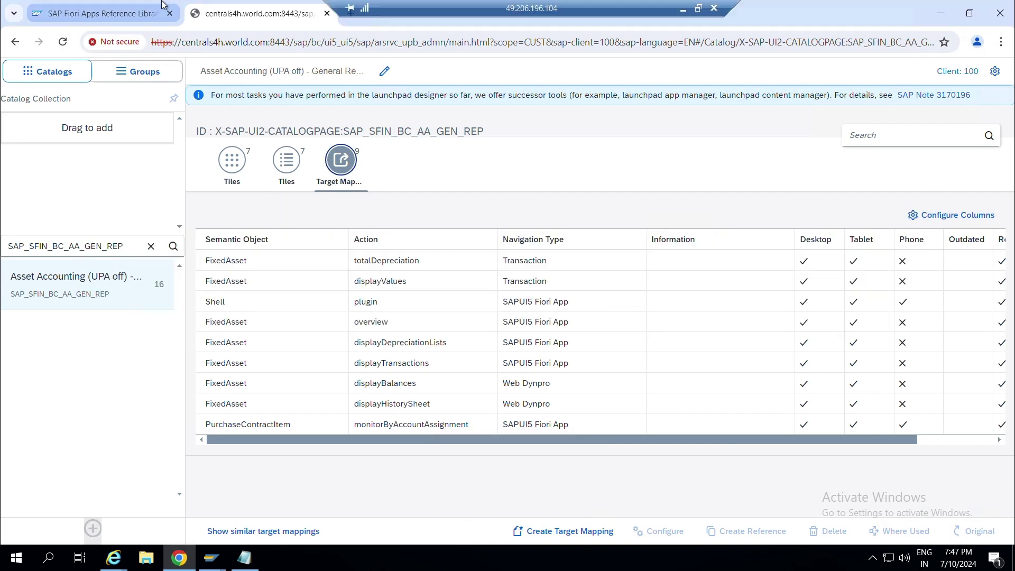
{"action": "left_click", "coordinate": [98, 13]}
{"action": "scroll", "coordinate": [366, 393], "scroll_direction": "down", "scroll_amount": 15}
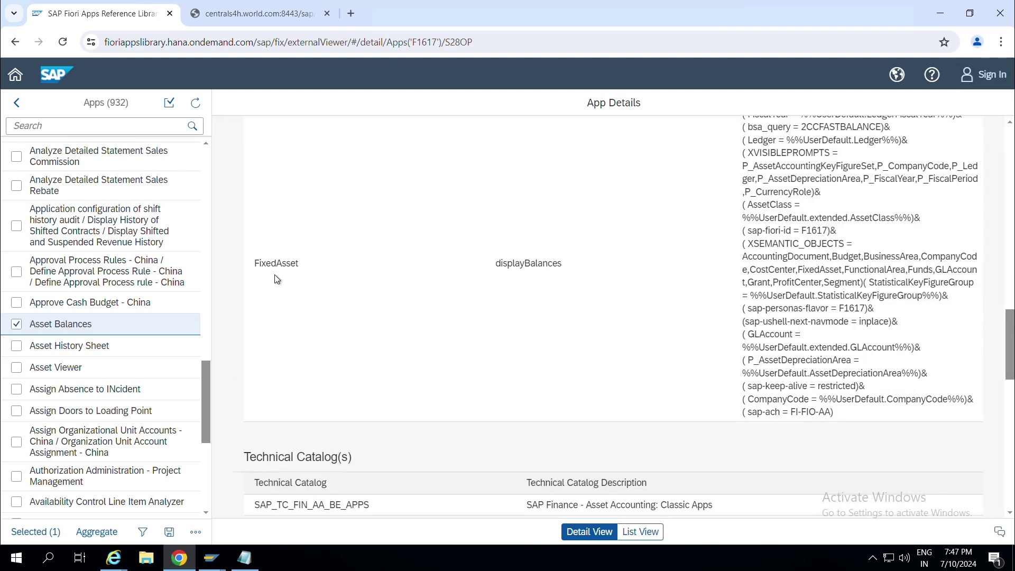
{"action": "scroll", "coordinate": [296, 271], "scroll_direction": "up", "scroll_amount": 4}
{"action": "scroll", "coordinate": [523, 509], "scroll_direction": "down", "scroll_amount": 1}
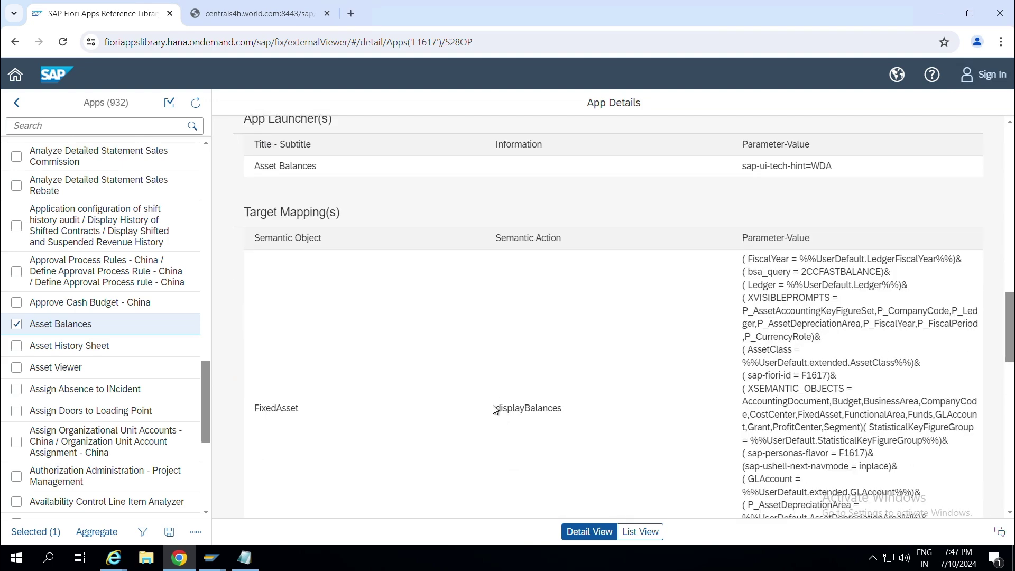
{"action": "key", "text": "ctrl+Tab"}
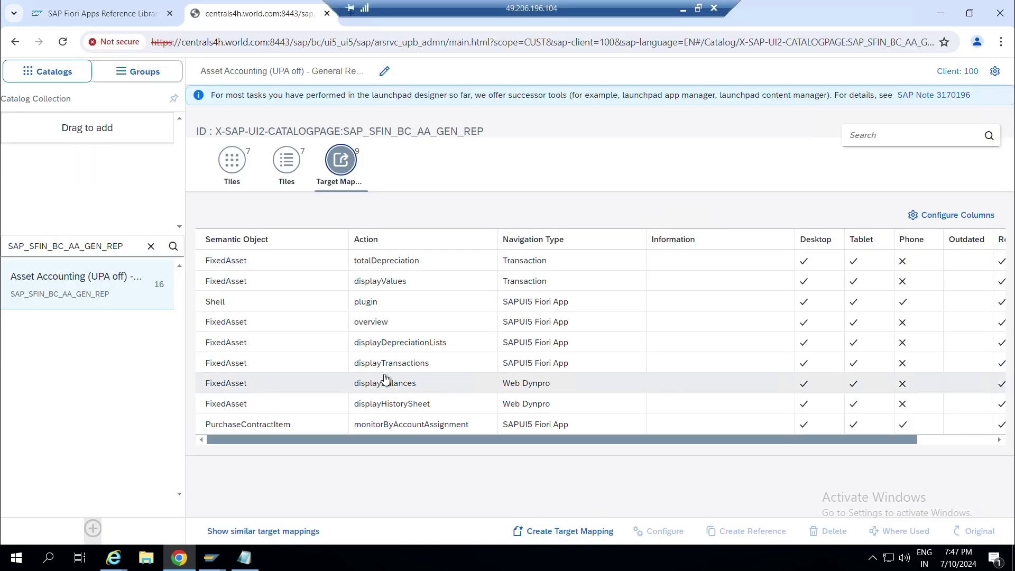
Step: Reference the FixedAsset displayBalances target mapping into the Asset Accountant catalog (Z_BC_ASSET_ACCOUNTANT)
{"action": "left_click", "coordinate": [320, 387]}
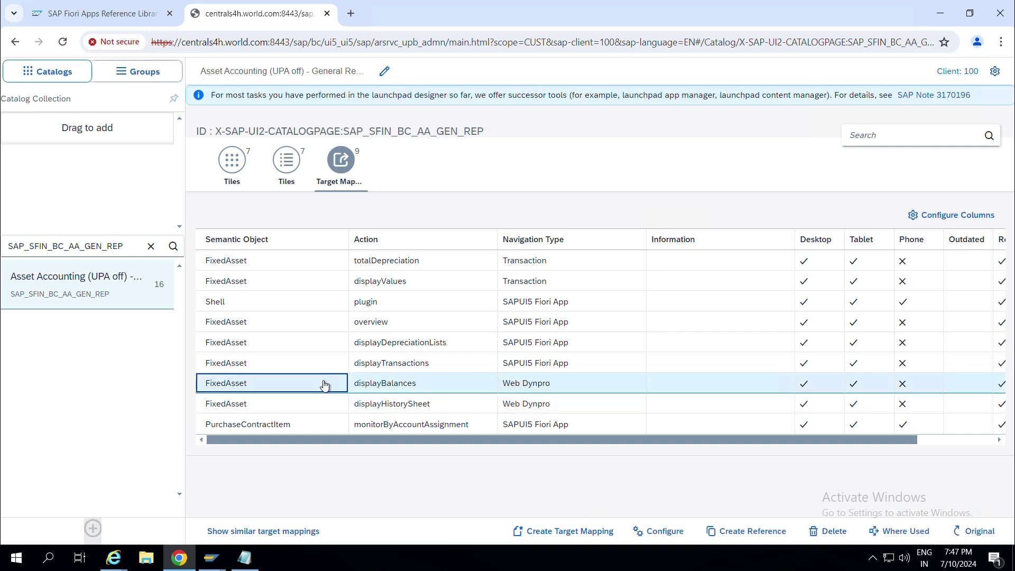
{"action": "left_click", "coordinate": [756, 533]}
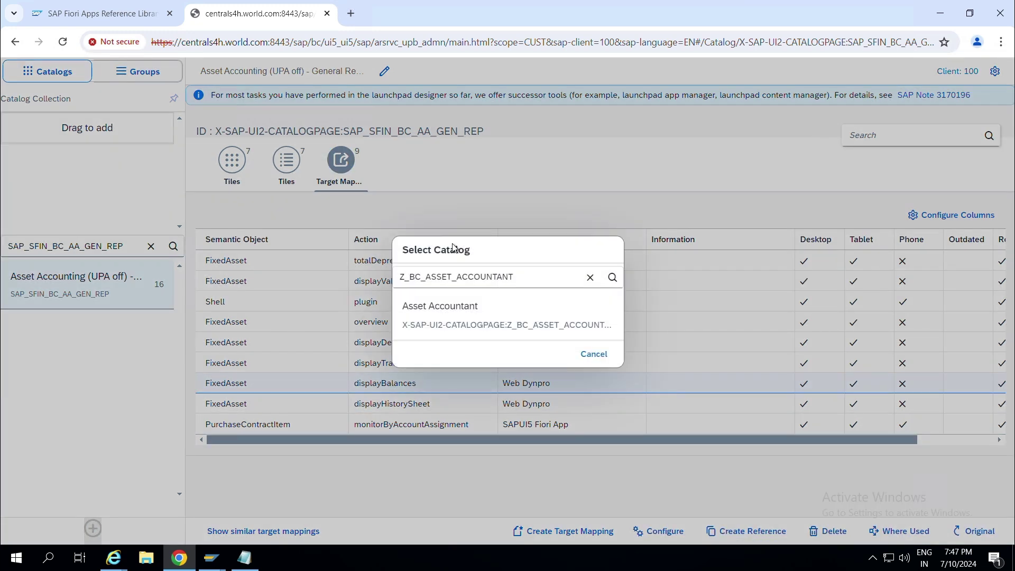
{"action": "key", "text": "alt+Tab"}
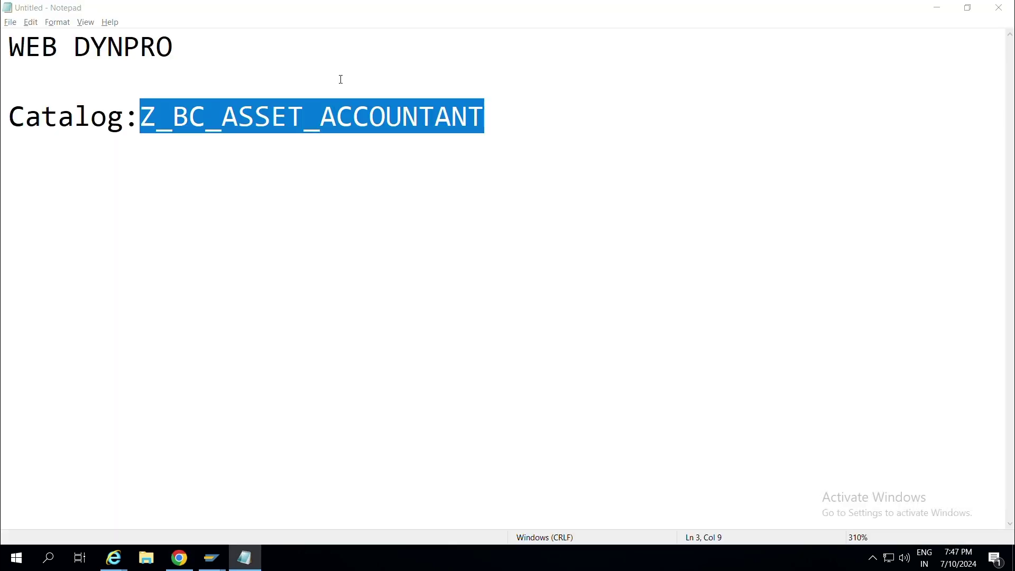
{"action": "key", "text": "alt+Tab"}
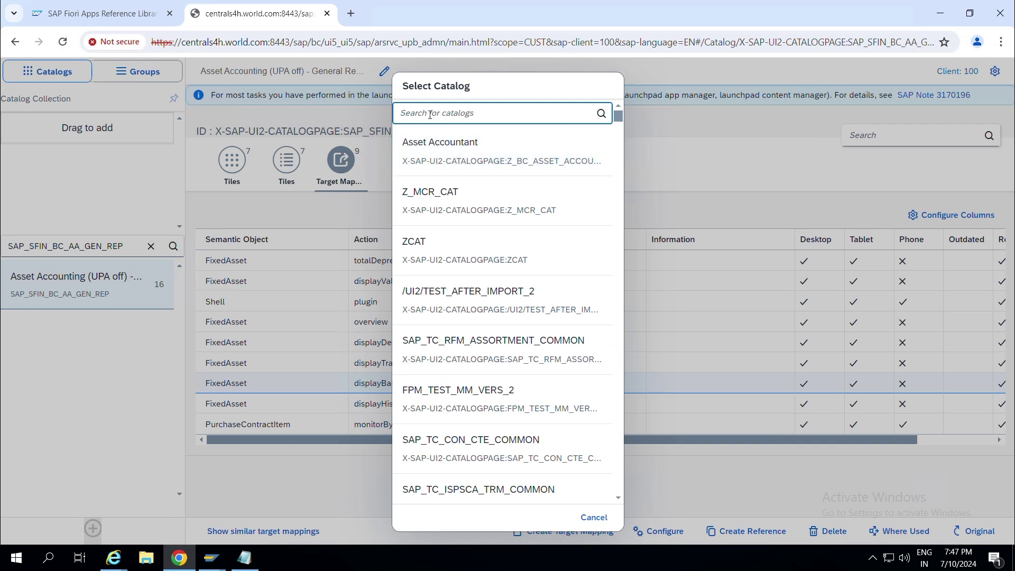
{"action": "key", "text": "ctrl+v"}
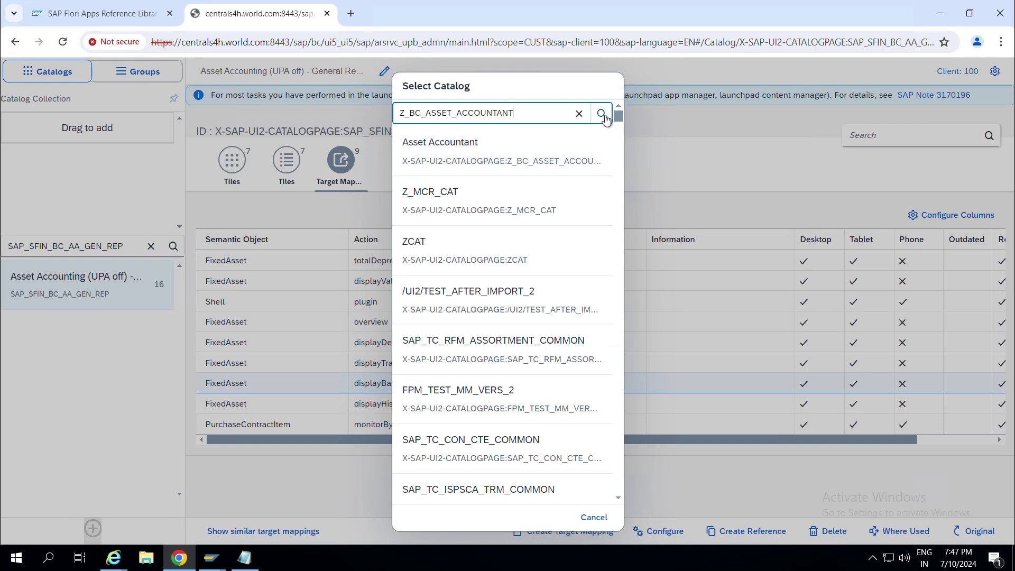
{"action": "left_click", "coordinate": [602, 114]}
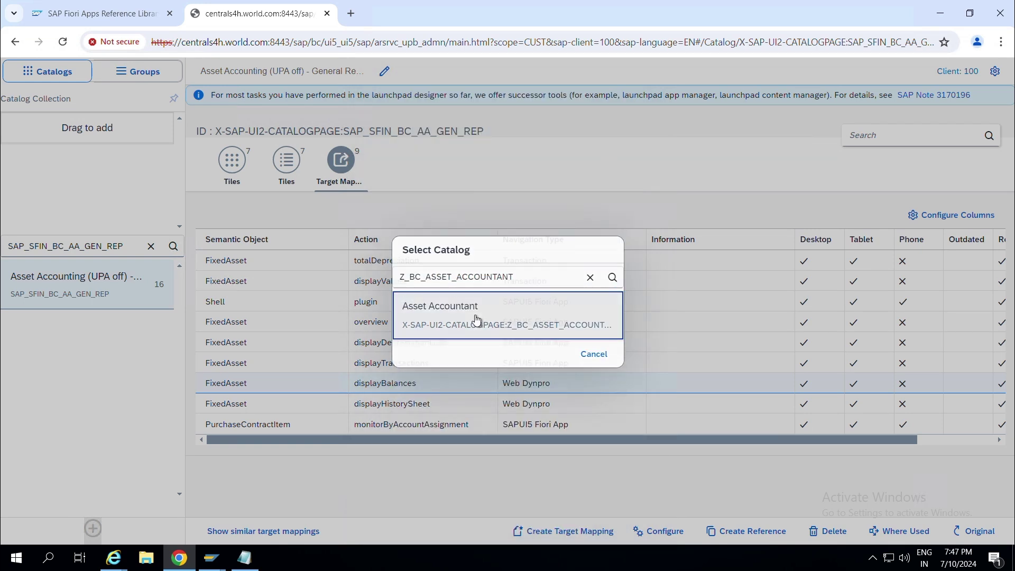
{"action": "left_click", "coordinate": [476, 320]}
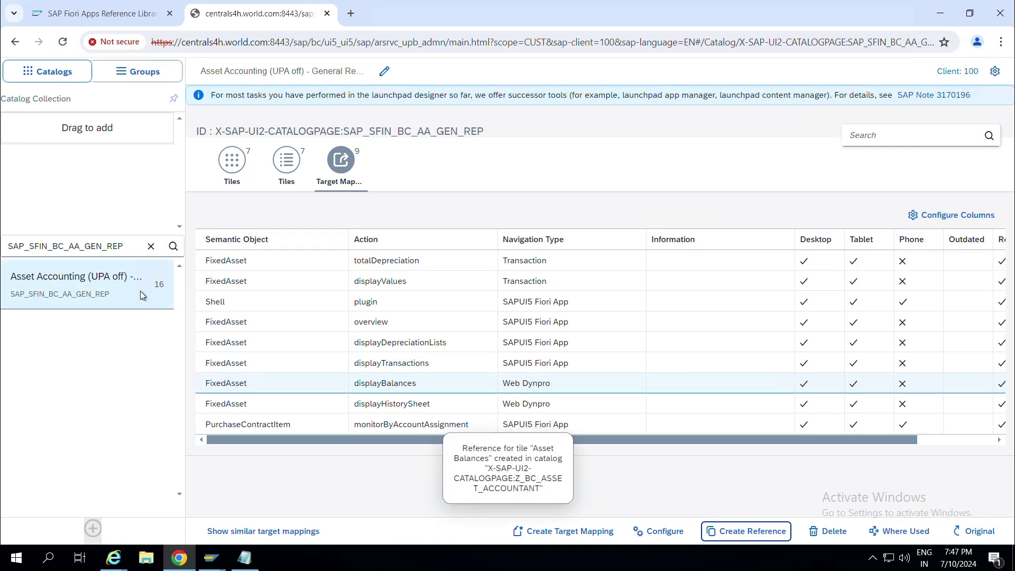
{"action": "left_click", "coordinate": [150, 246]}
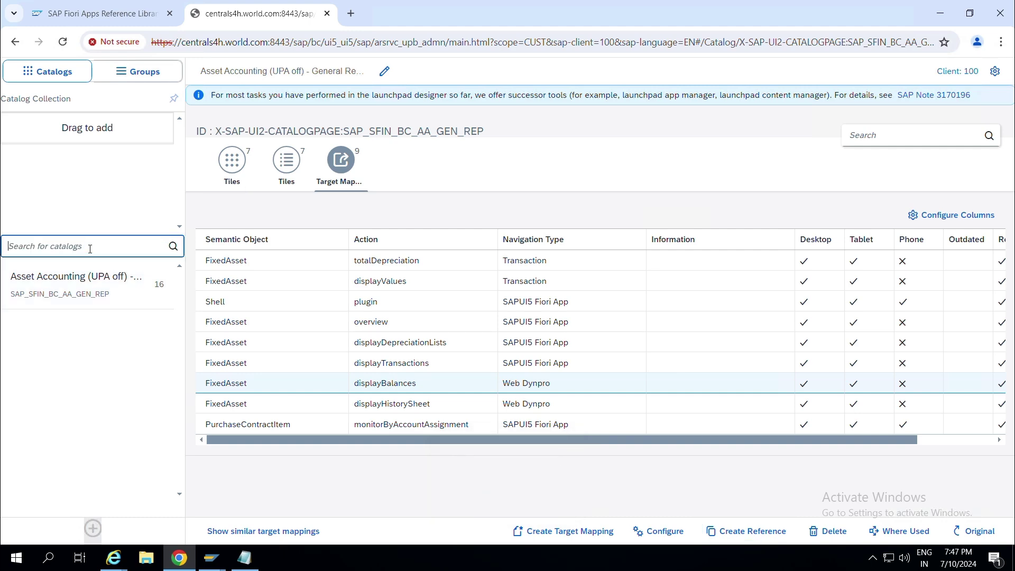
Step: Open catalog Z_BC_ASSET_ACCOUNTANT and check its tiles list shows the Asset Balances tile
{"action": "key", "text": "ctrl+v"}
{"action": "left_click", "coordinate": [111, 293]}
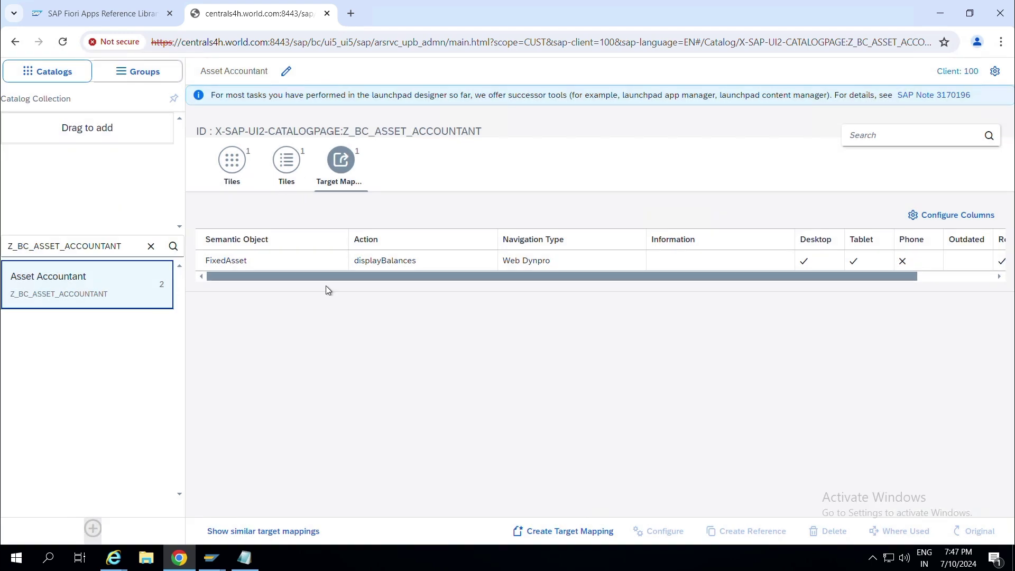
{"action": "left_click", "coordinate": [275, 177]}
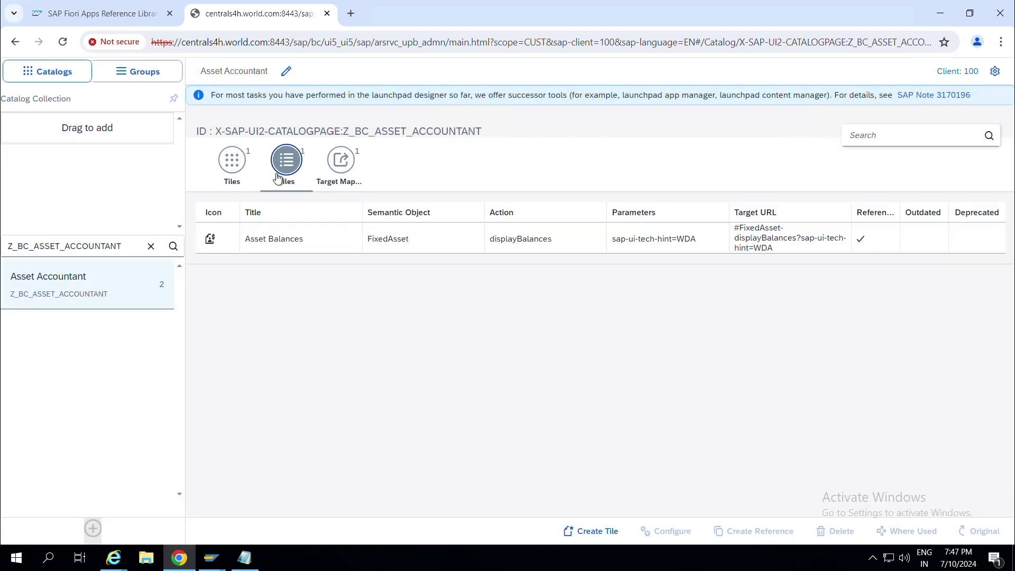
{"action": "left_click", "coordinate": [232, 169]}
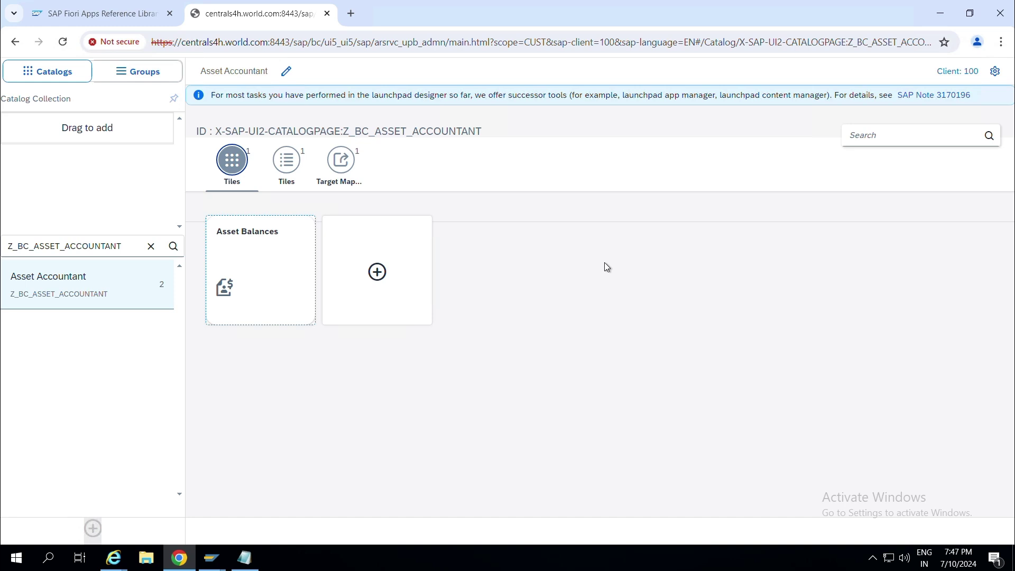
{"action": "key", "text": "alt+Tab"}
{"action": "key", "text": "alt+Tab"}
{"action": "key", "text": "alt+Tab"}
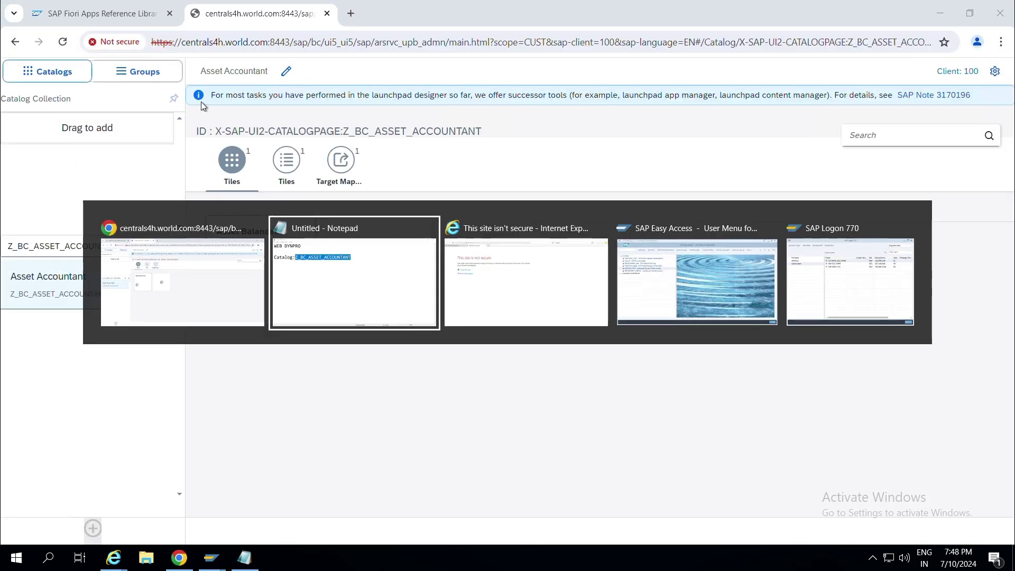
Step: Launch the /UI2/FLP favorite in SAP Easy Access and copy the launchpad URL from the security prompt
{"action": "key", "text": "Tab"}
{"action": "key", "text": "Tab"}
{"action": "key", "text": "alt+Tab"}
{"action": "key", "text": "alt+Tab"}
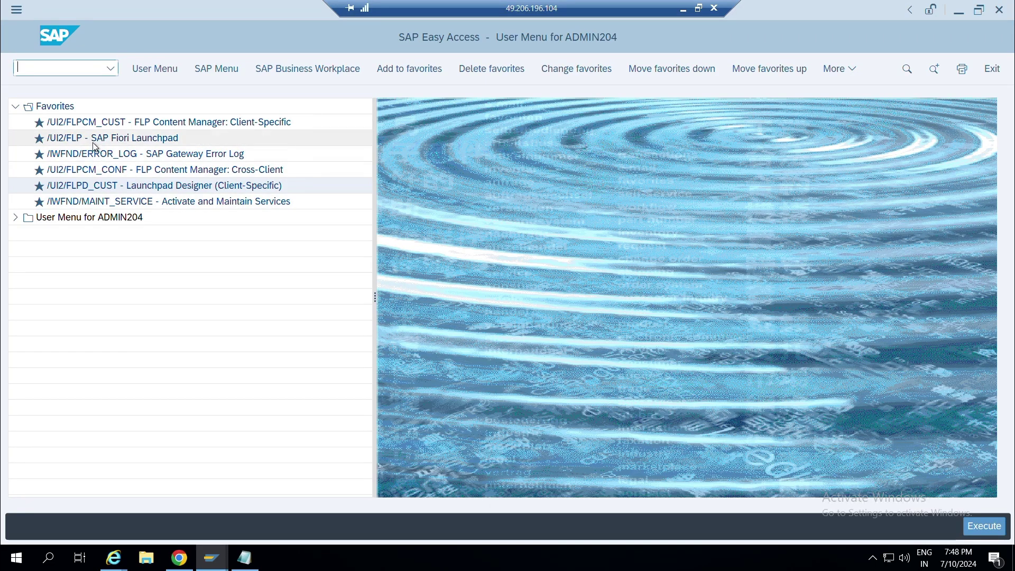
{"action": "double_click", "coordinate": [106, 140]}
{"action": "left_click_drag", "start_coordinate": [669, 209], "coordinate": [524, 230]}
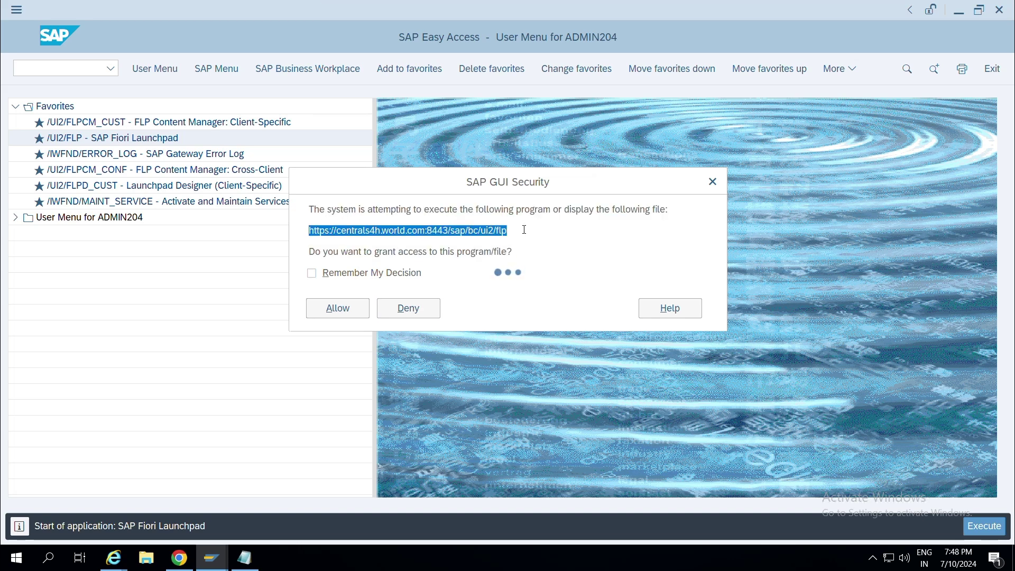
{"action": "left_click", "coordinate": [714, 182]}
{"action": "key", "text": "alt+Tab"}
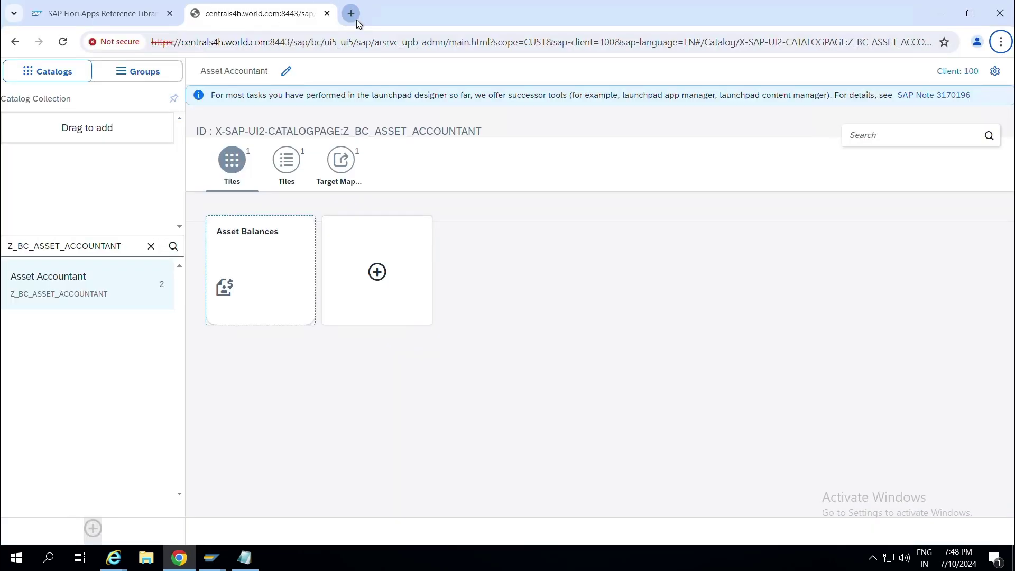
Step: Load the Fiori launchpad URL in a new Chrome tab and launch the Manage Launchpad Spaces tile
{"action": "left_click", "coordinate": [357, 20]}
{"action": "key", "text": "ctrl+v"}
{"action": "key", "text": "Return"}
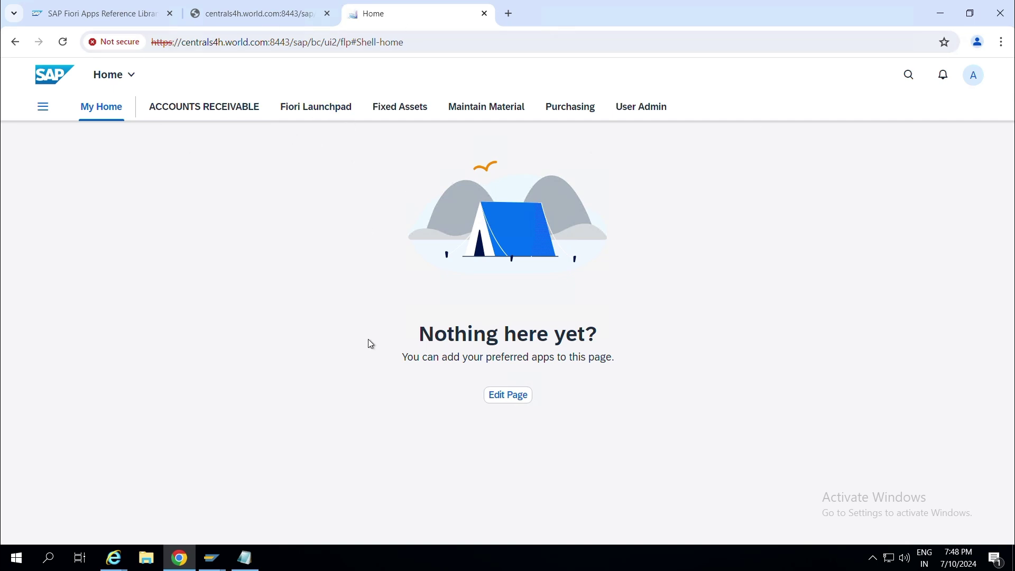
{"action": "left_click", "coordinate": [340, 106]}
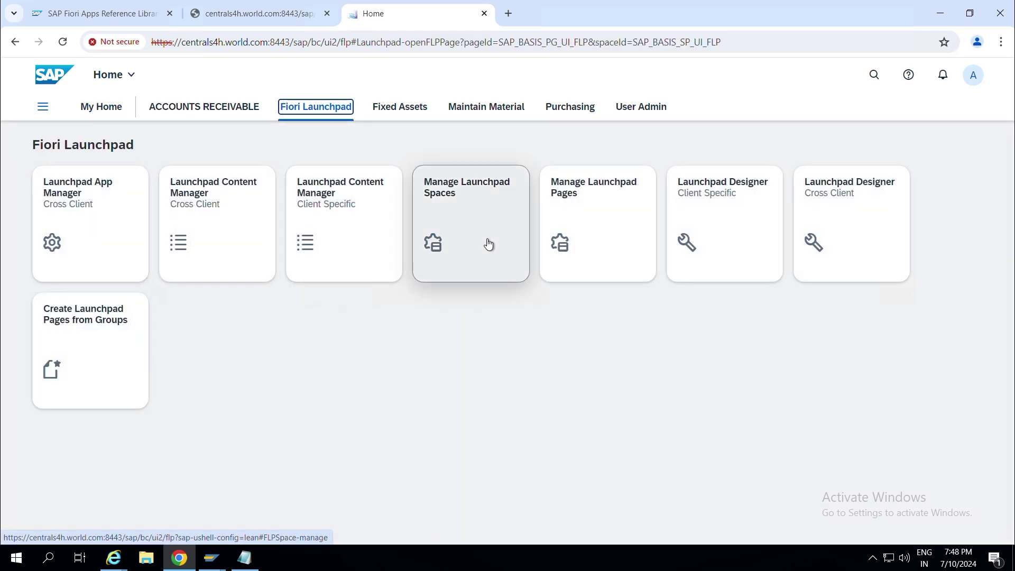
{"action": "left_click", "coordinate": [475, 232]}
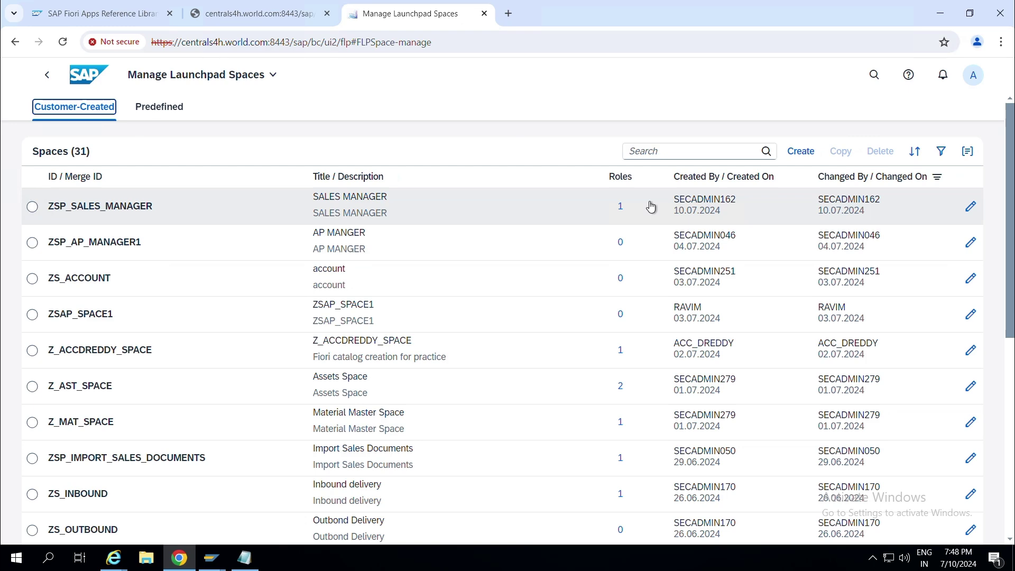
Step: Start a space with ID Z_SP_ASSET_ACC, description and title Asset Accountant, and page creation ticked
{"action": "left_click", "coordinate": [801, 152]}
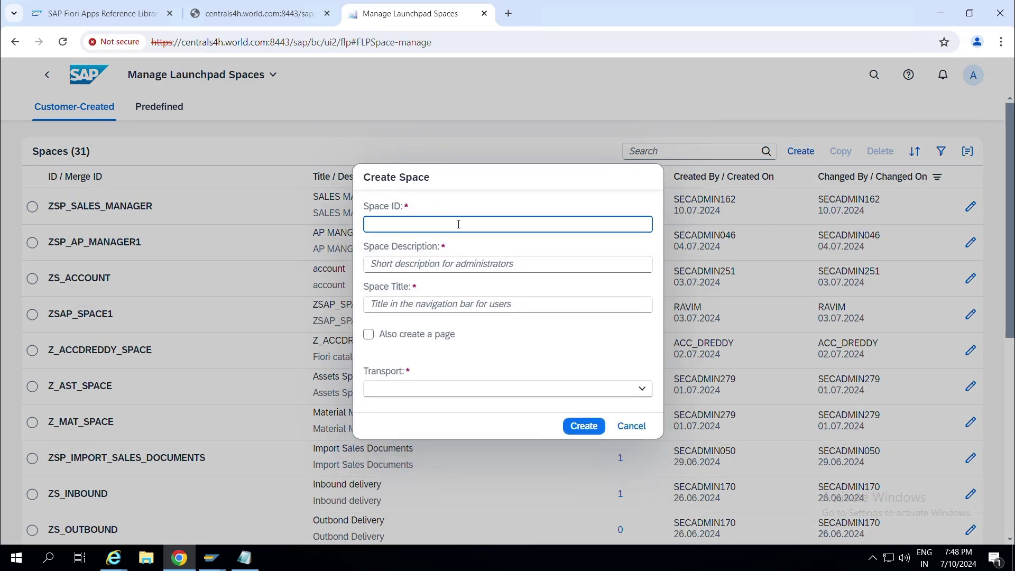
{"action": "type", "text": "Z"}
{"action": "type", "text": "SP_ASSET_ACC"}
{"action": "left_click", "coordinate": [442, 264]}
{"action": "type", "text": "Asset Accountant"}
{"action": "key", "text": "Tab"}
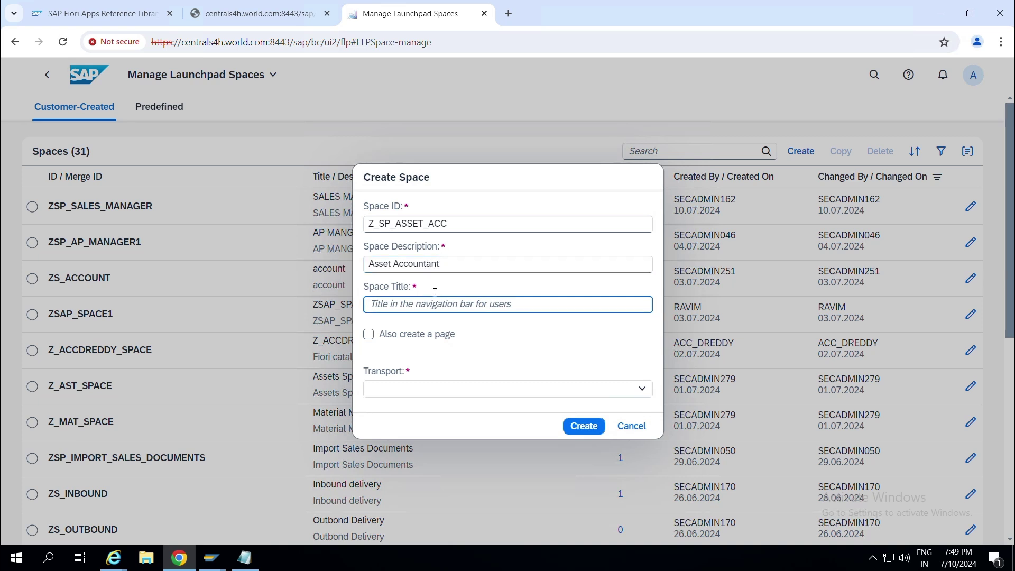
{"action": "left_click", "coordinate": [449, 264]}
{"action": "key", "text": "ctrl+a"}
{"action": "key", "text": "ctrl+c"}
{"action": "key", "text": "Tab"}
{"action": "key", "text": "ctrl+v"}
{"action": "left_click", "coordinate": [381, 334]}
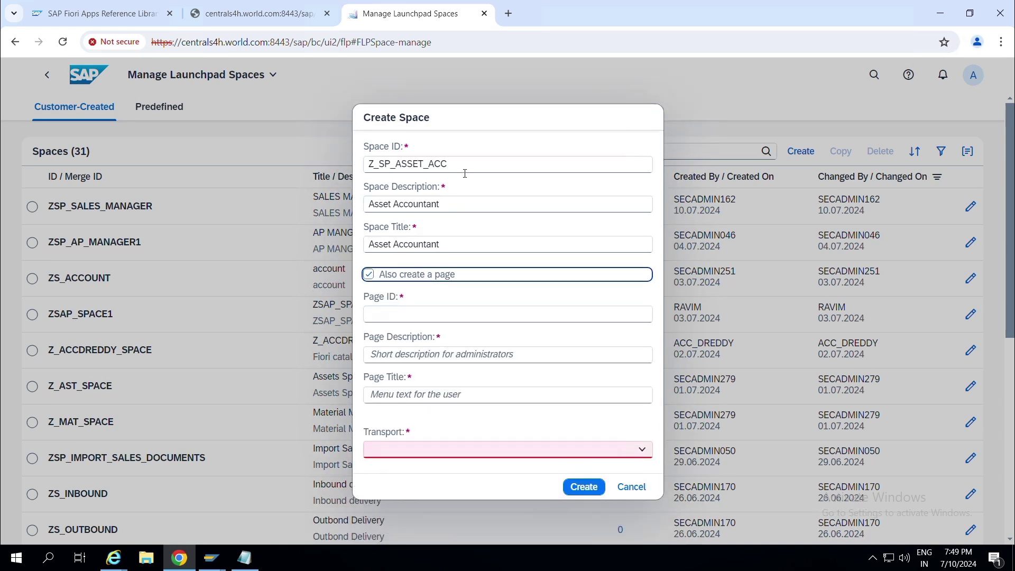
Step: Copy the space ID into Page ID and change its suffix from ACC to DISPLAY
{"action": "left_click", "coordinate": [467, 165]}
{"action": "key", "text": "ctrl+a"}
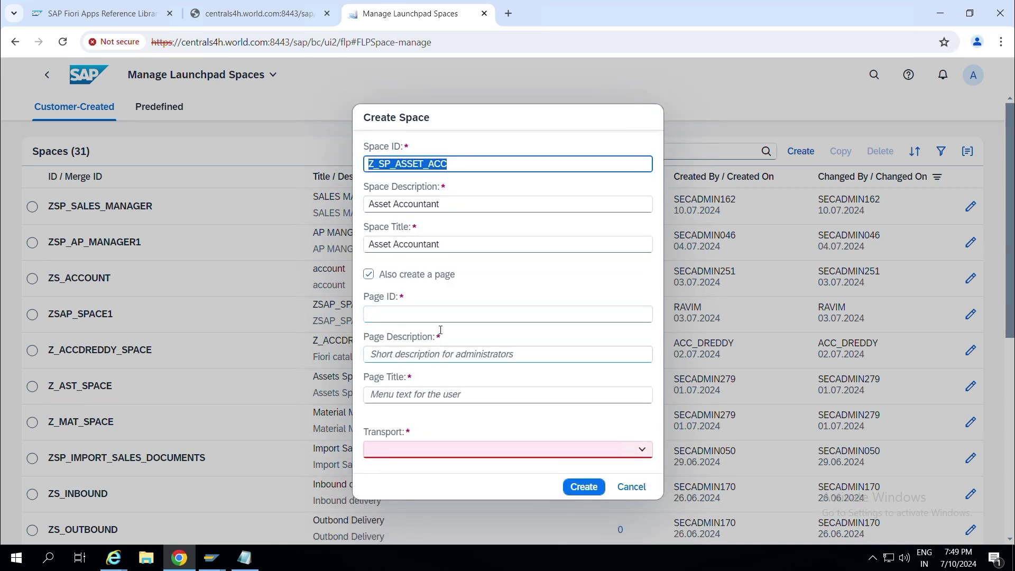
{"action": "left_click", "coordinate": [452, 307]}
{"action": "key", "text": "ctrl+v"}
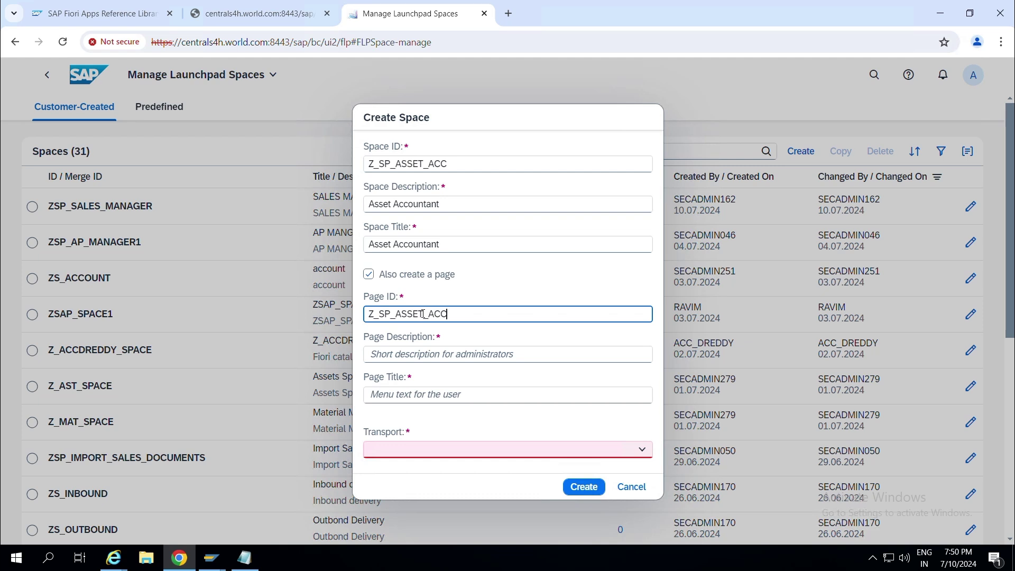
{"action": "key", "text": "BackSpace"}
{"action": "key", "text": "BackSpace"}
{"action": "key", "text": "BackSpace"}
{"action": "type", "text": "DISO"}
{"action": "key", "text": "BackSpace"}
{"action": "type", "text": "PLAY"}
Step: Change the page ID prefix to PG, giving Z_PG_ASSET_DISPLAY, and select the value
{"action": "left_click", "coordinate": [448, 354]}
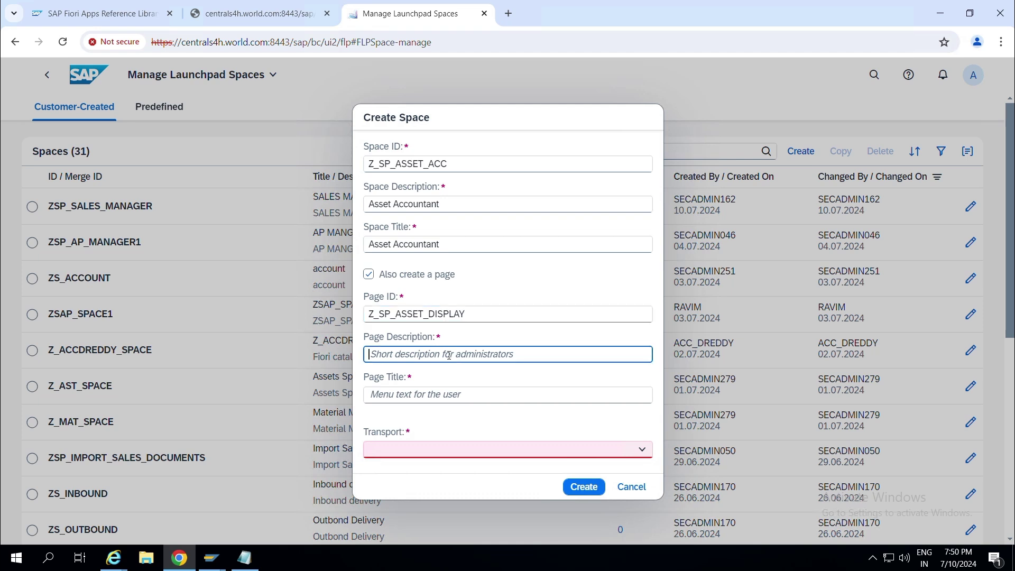
{"action": "left_click", "coordinate": [390, 315]}
{"action": "key", "text": "BackSpace"}
{"action": "key", "text": "BackSpace"}
{"action": "type", "text": "PG"}
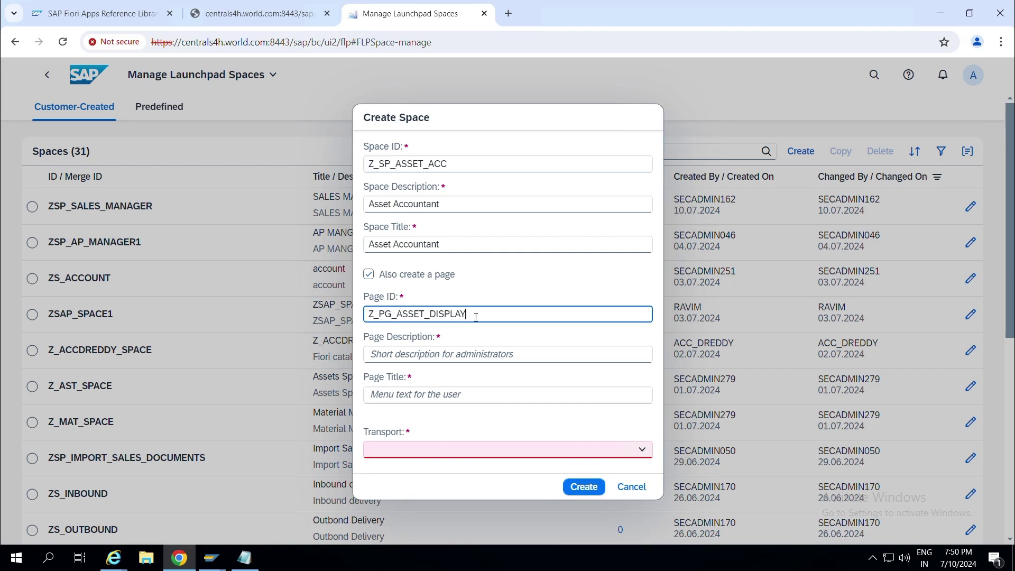
{"action": "left_click_drag", "start_coordinate": [474, 315], "coordinate": [215, 317]}
{"action": "key", "text": "alt+Tab"}
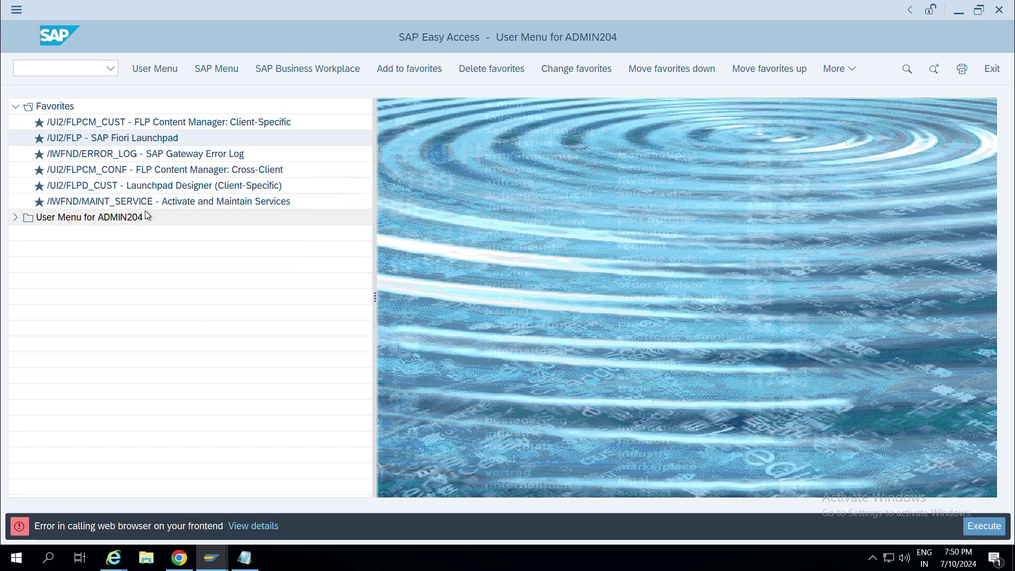
Step: Add 'SPACE:' and 'PAGE: Z_PG_ASSET_DISPLAY' lines below the catalog entry in Notepad
{"action": "key", "text": "alt+Tab"}
{"action": "key", "text": "alt+Tab"}
{"action": "key", "text": "End"}
{"action": "key", "text": "Return"}
{"action": "key", "text": "Return"}
{"action": "type", "text": "SPACE:"}
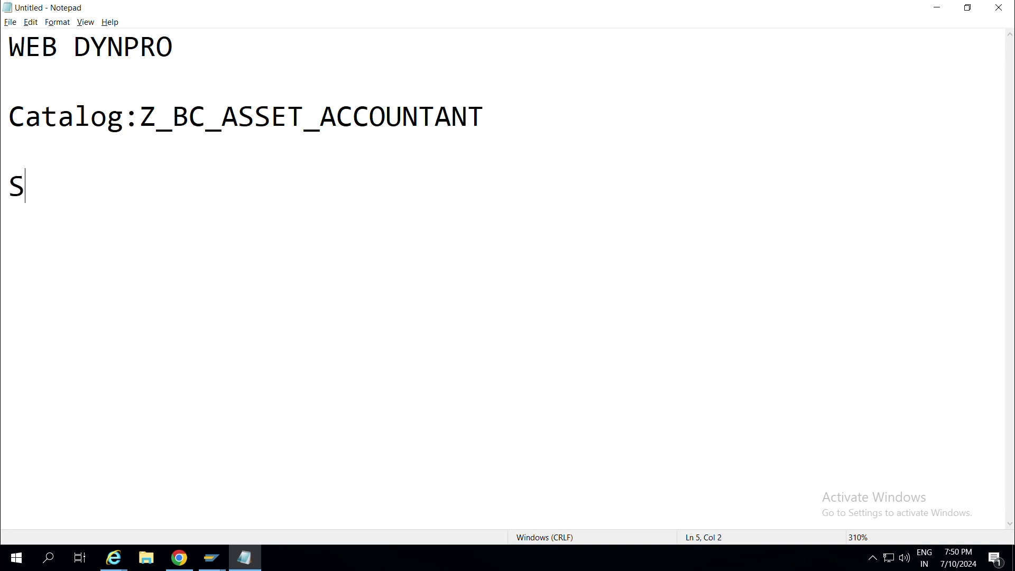
{"action": "key", "text": "Return"}
{"action": "key", "text": "Return"}
{"action": "type", "text": "PAGE"}
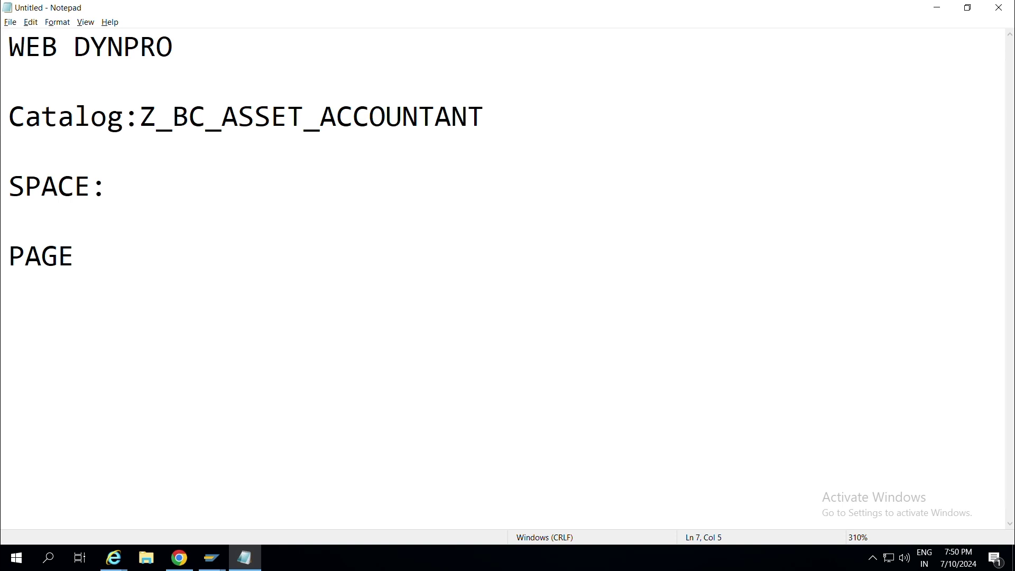
{"action": "type", "text": ": Z_PG_ASSET_DISPLAY"}
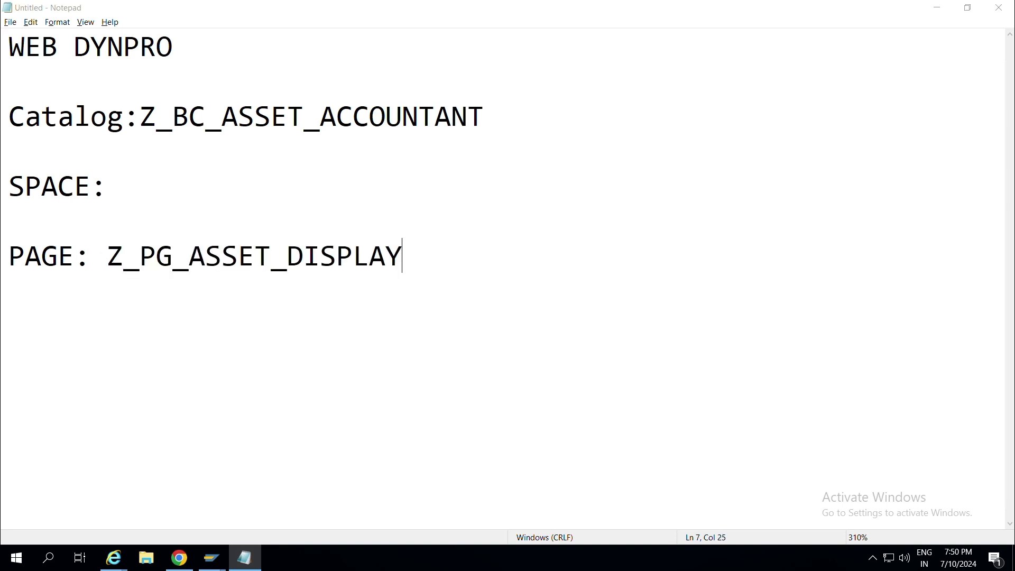
{"action": "key", "text": "alt+Tab"}
{"action": "key", "text": "alt+Tab"}
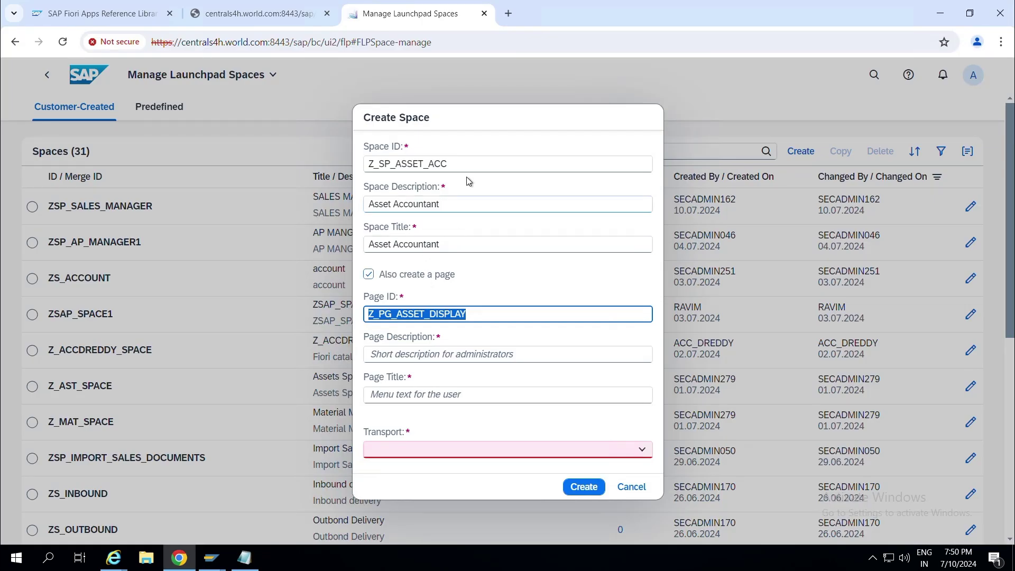
Step: Paste space ID Z_SP_ASSET_ACC after SPACE: in the Notepad notes
{"action": "left_click", "coordinate": [466, 165]}
{"action": "key", "text": "ctrl+a"}
{"action": "key", "text": "alt+Tab"}
{"action": "key", "text": "alt+Tab"}
{"action": "left_click", "coordinate": [107, 186]}
{"action": "key", "text": "ctrl+v"}
{"action": "key", "text": "alt+Tab"}
{"action": "key", "text": "alt+Tab"}
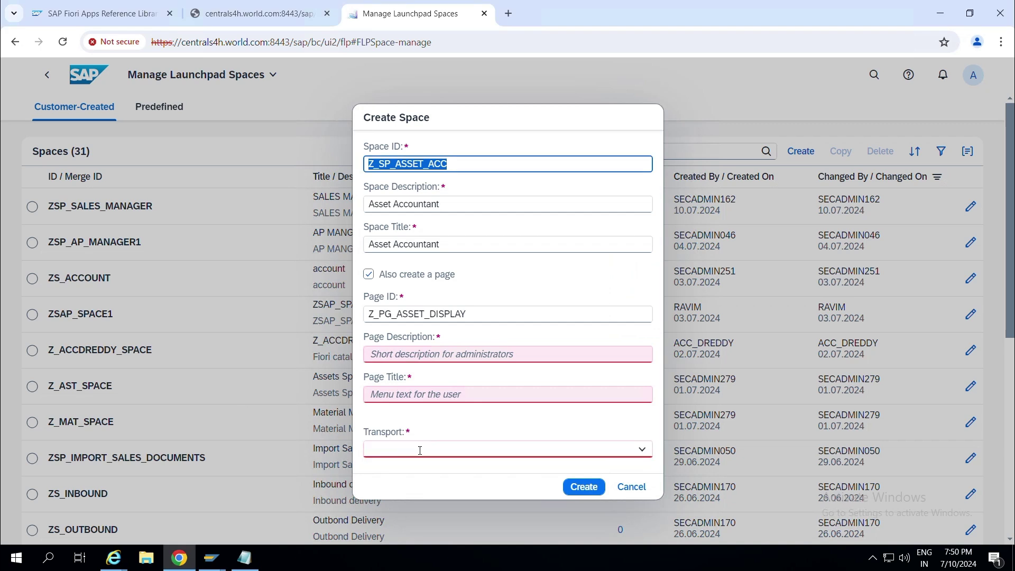
Step: Enter Asset Display as both the page description and the page title
{"action": "left_click", "coordinate": [456, 354]}
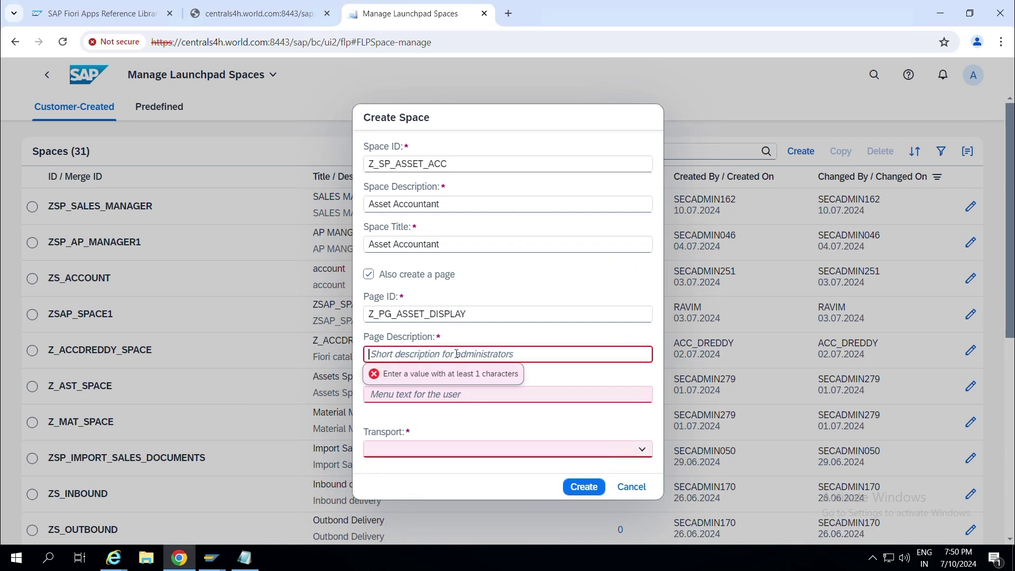
{"action": "type", "text": "Asset Display"}
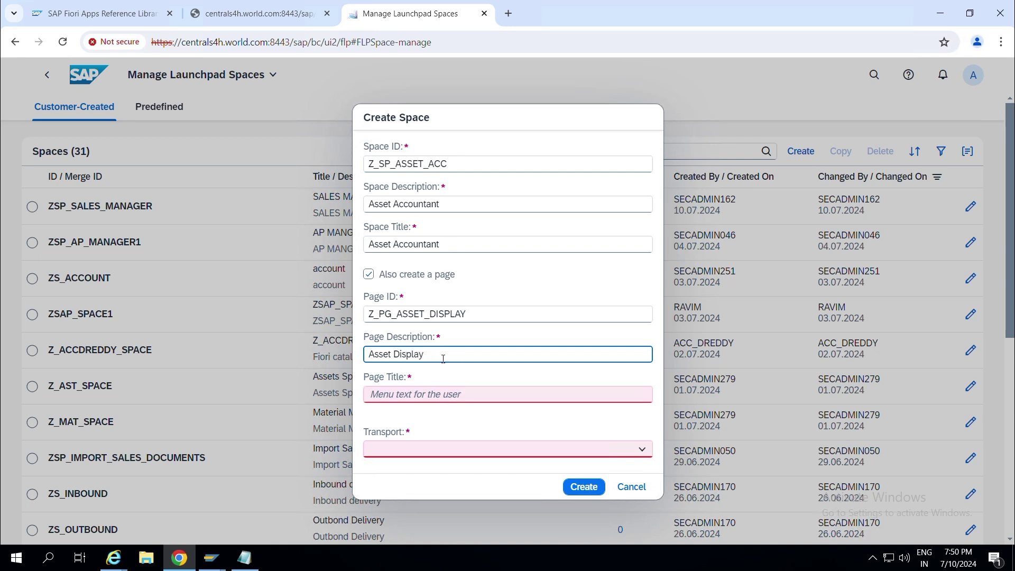
{"action": "key", "text": "ctrl+a"}
{"action": "key", "text": "ctrl+c"}
{"action": "left_click", "coordinate": [439, 395]}
{"action": "key", "text": "ctrl+v"}
Step: Choose the fixed-asset space and page transport and create the space with its page
{"action": "left_click", "coordinate": [547, 451]}
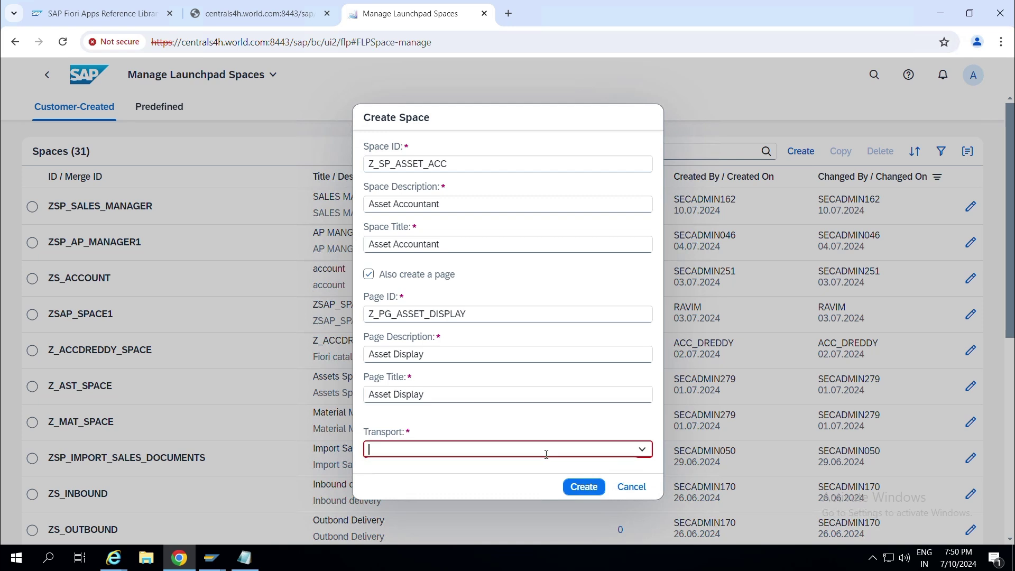
{"action": "left_click", "coordinate": [642, 449]}
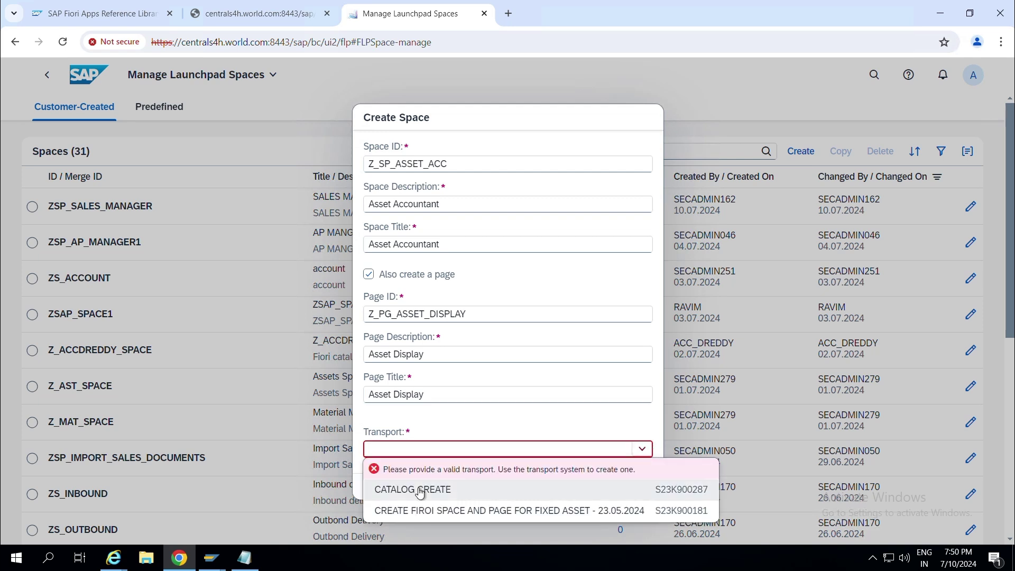
{"action": "left_click", "coordinate": [455, 511]}
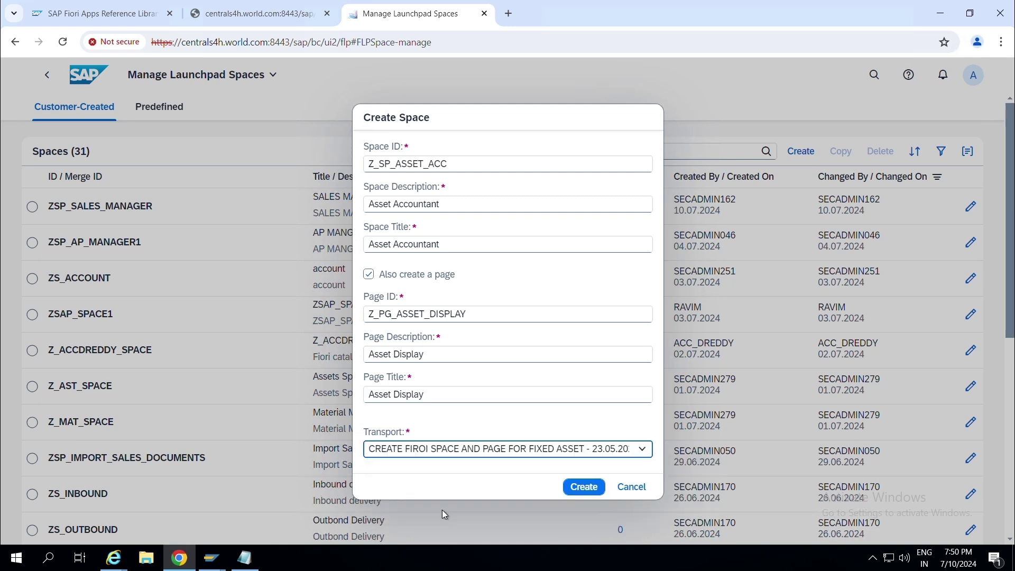
{"action": "left_click", "coordinate": [584, 487]}
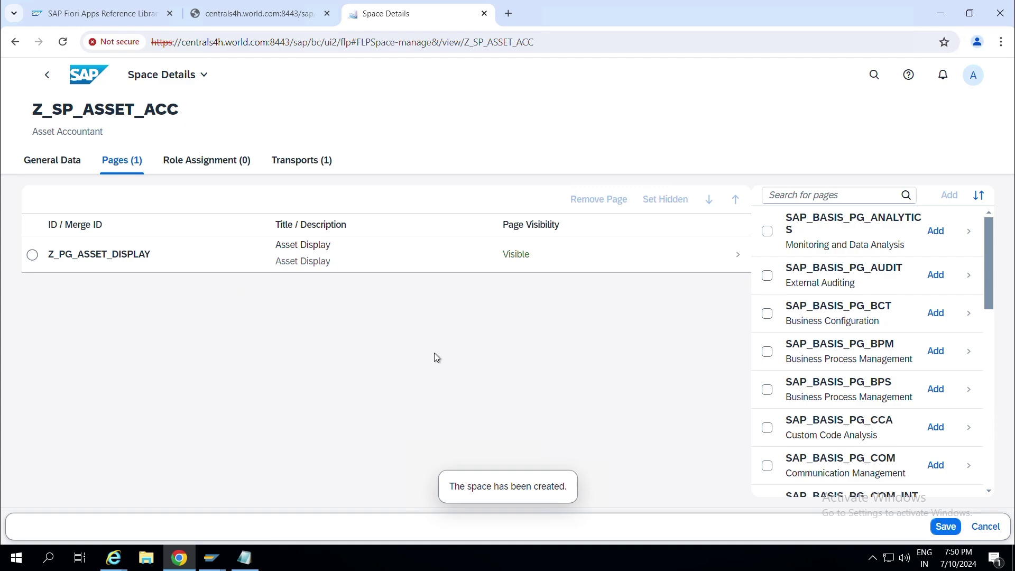
{"action": "key", "text": "alt+Tab"}
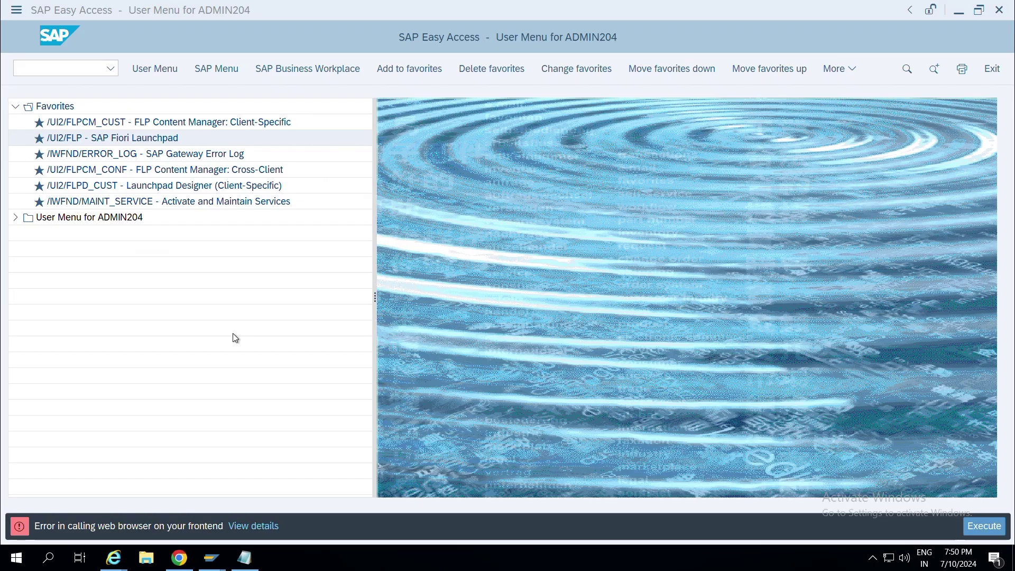
Step: Run transaction PFCG and create single role ZS:FI:ASSET_DISPLAY
{"action": "left_click", "coordinate": [73, 66]}
{"action": "type", "text": "pfcg"}
{"action": "key", "text": "Return"}
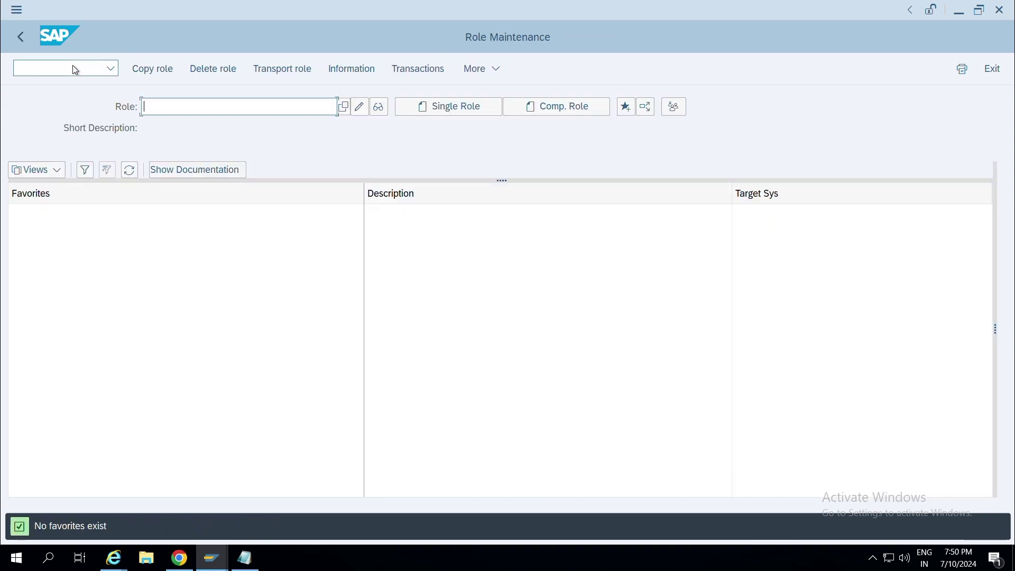
{"action": "type", "text": "Z:"}
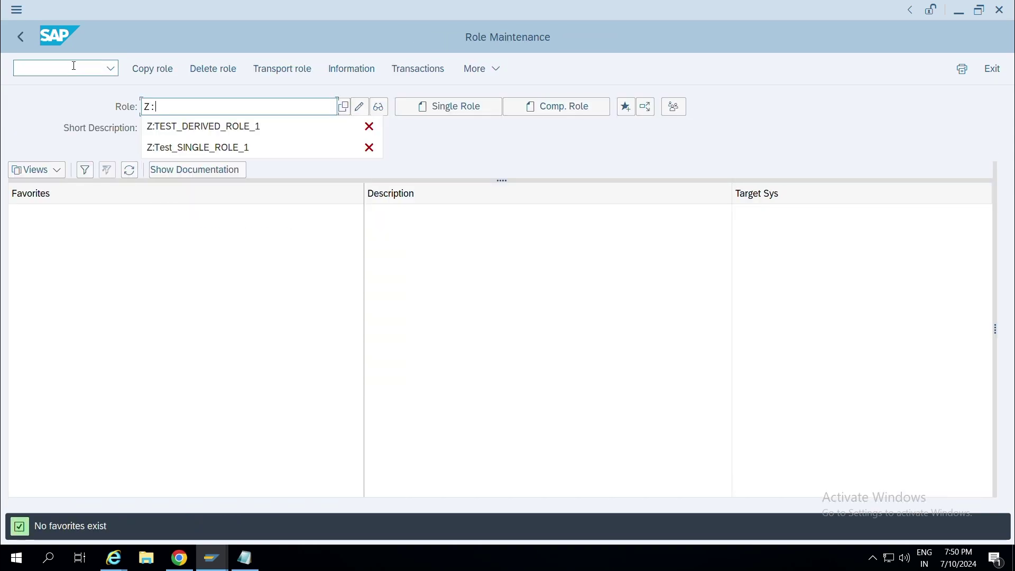
{"action": "key", "text": "BackSpace"}
{"action": "type", "text": "S"}
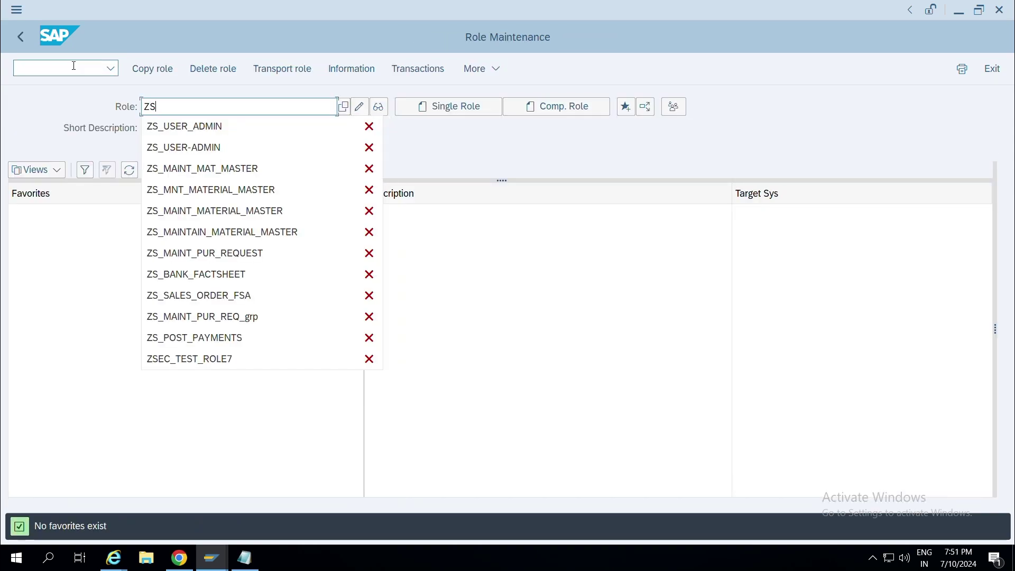
{"action": "type", "text": ":"}
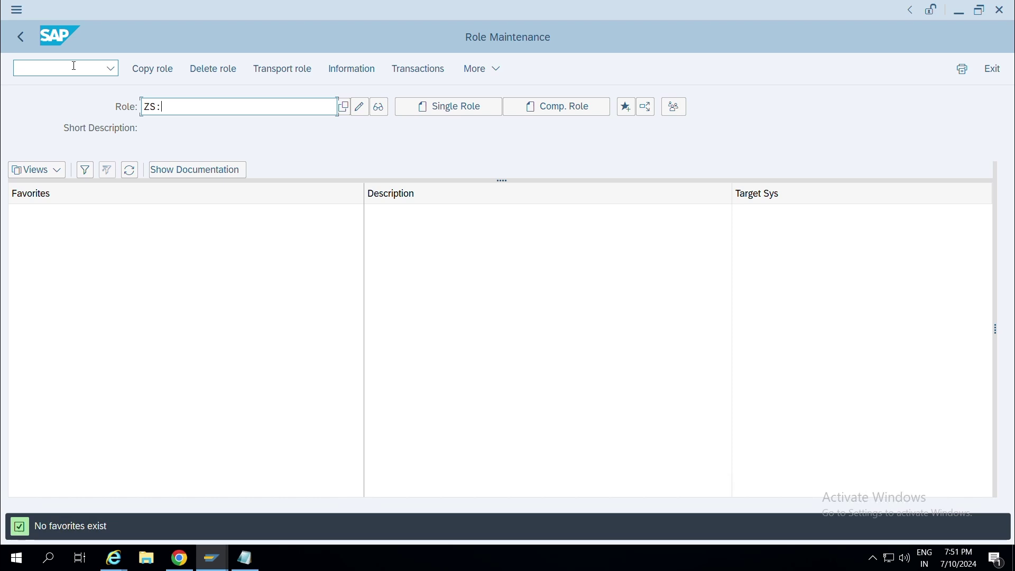
{"action": "double_click", "coordinate": [176, 109]}
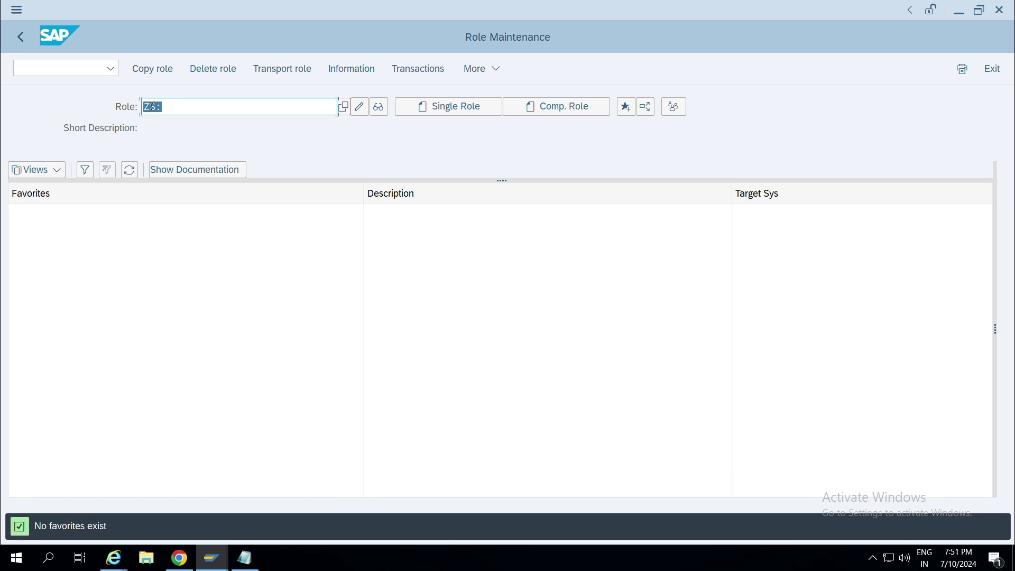
{"action": "left_click", "coordinate": [159, 107]}
{"action": "type", "text": "FI:ASSET_ACCOUNTANT"}
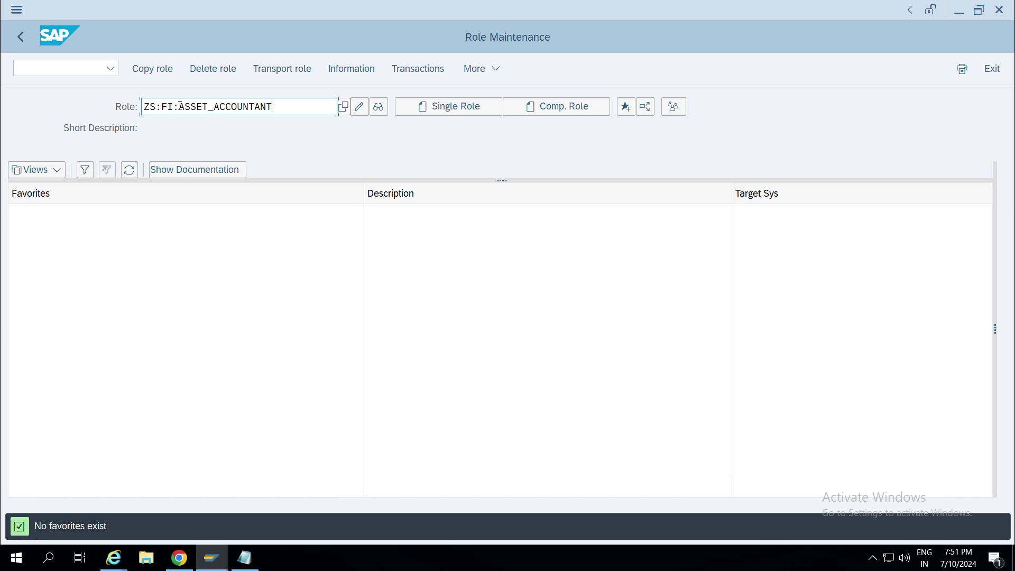
{"action": "key", "text": "BackSpace"}
{"action": "key", "text": "BackSpace"}
{"action": "key", "text": "BackSpace"}
{"action": "key", "text": "BackSpace"}
{"action": "key", "text": "BackSpace"}
{"action": "key", "text": "BackSpace"}
{"action": "key", "text": "BackSpace"}
{"action": "key", "text": "BackSpace"}
{"action": "key", "text": "BackSpace"}
{"action": "type", "text": "DISPLAY"}
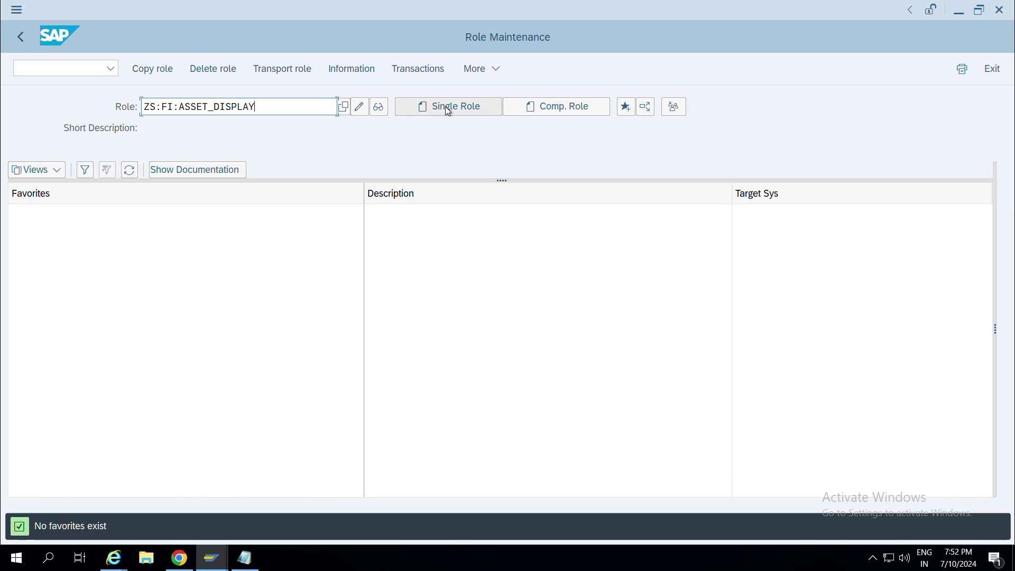
{"action": "left_click", "coordinate": [449, 111]}
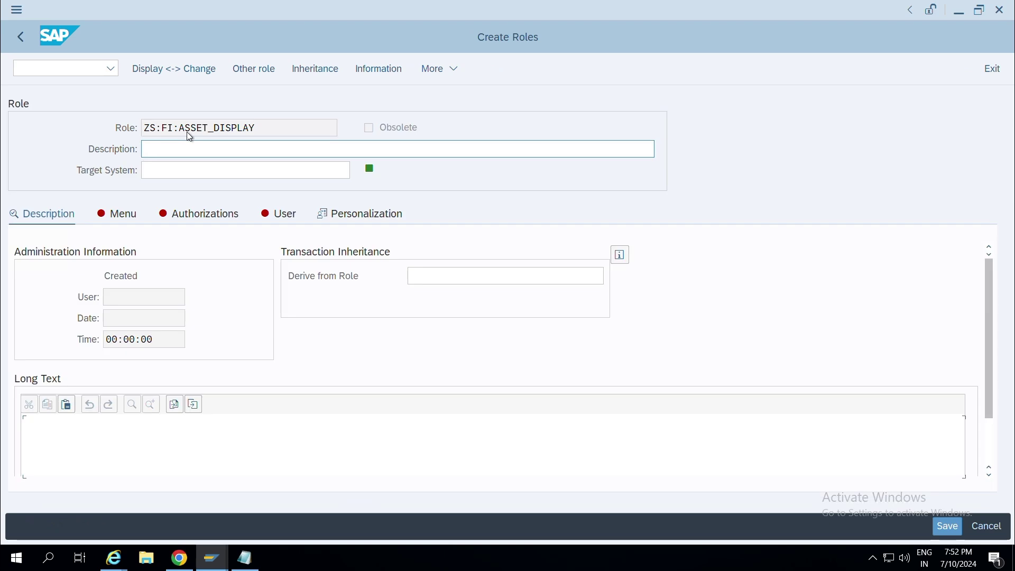
Step: Begin typing the role description, declining the save prompts that appear
{"action": "type", "text": "Finance D"}
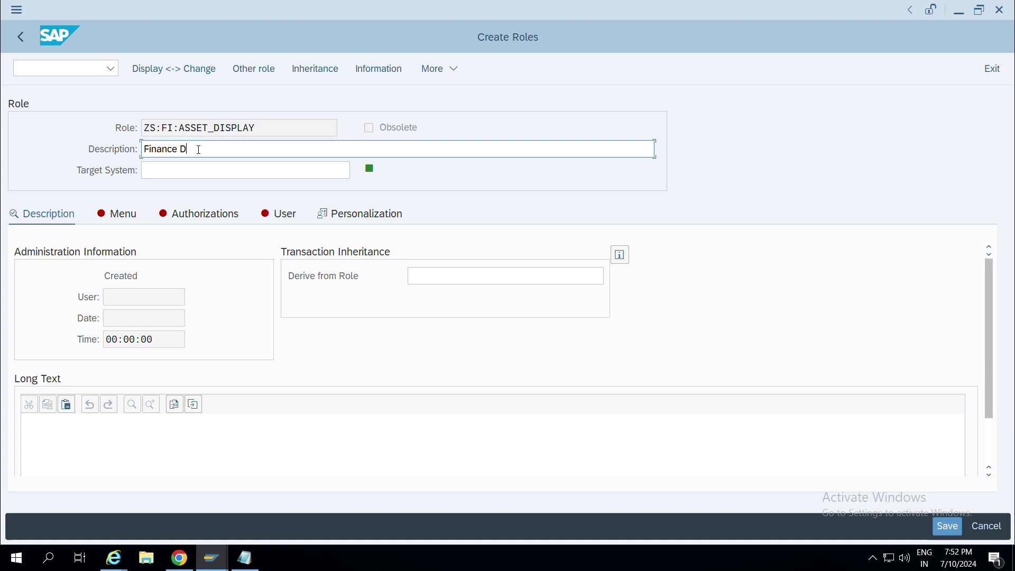
{"action": "key", "text": "BackSpace"}
{"action": "type", "text": "Balance"}
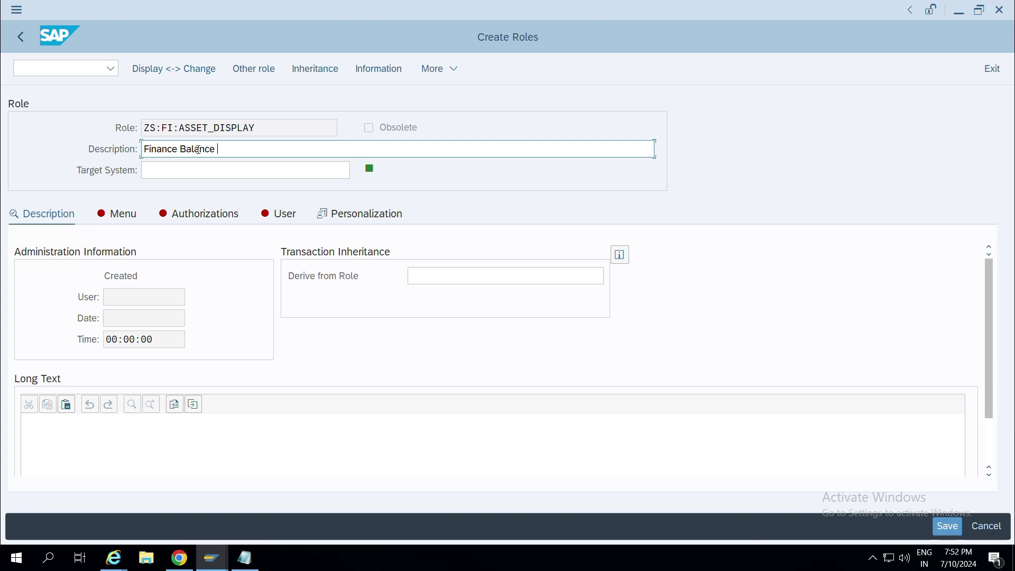
{"action": "key", "text": "Return"}
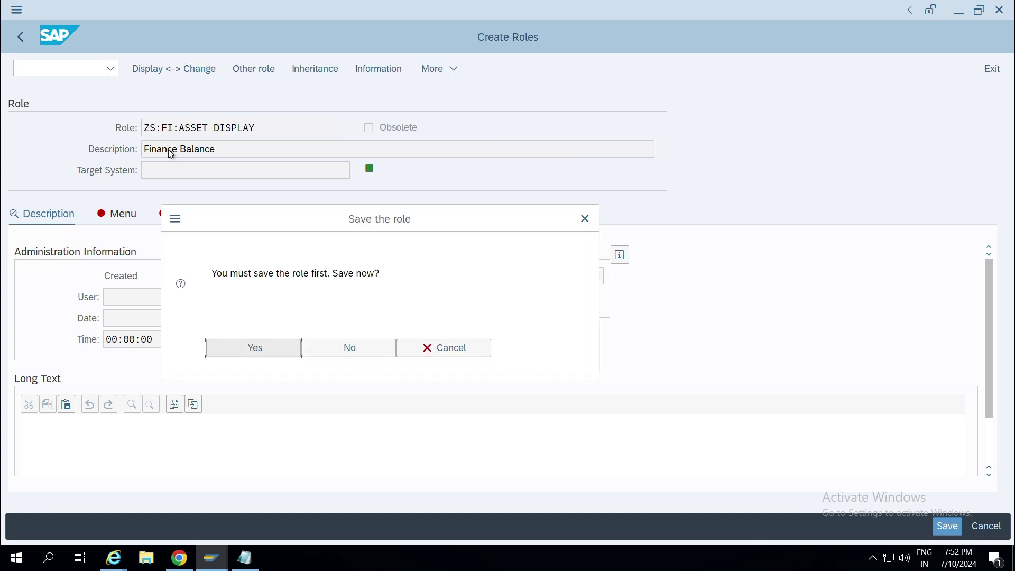
{"action": "left_click", "coordinate": [588, 226]}
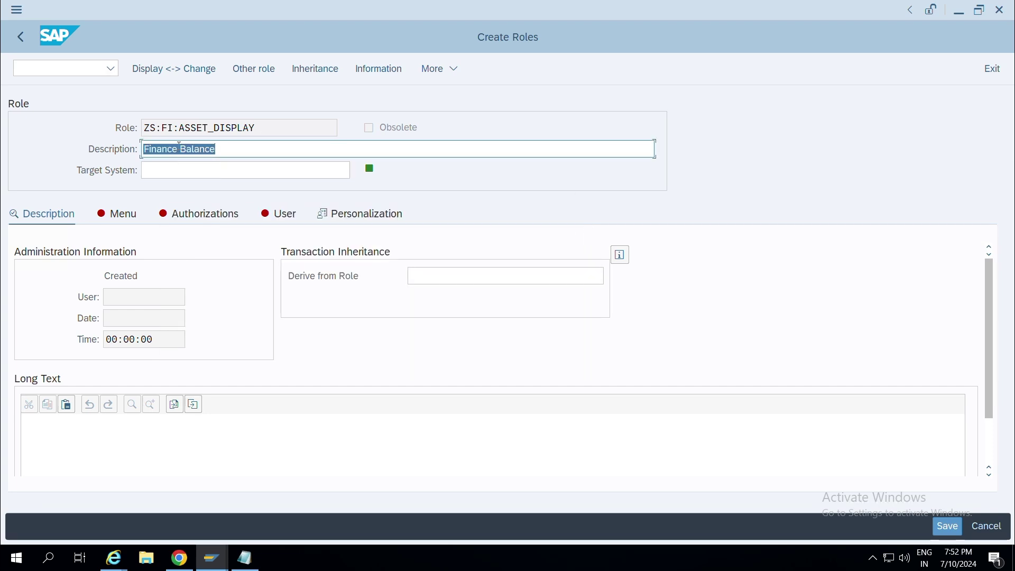
{"action": "key", "text": "Return"}
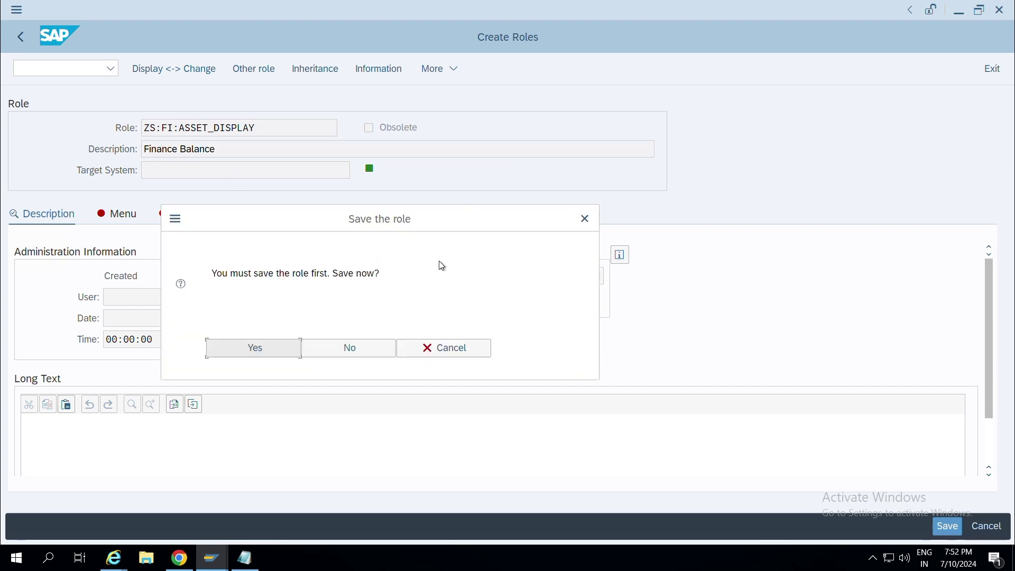
{"action": "left_click", "coordinate": [583, 224]}
Step: Set the description to Asset Balance Display and save the role when moving to Menu
{"action": "left_click", "coordinate": [175, 150]}
{"action": "key", "text": "Delete"}
{"action": "key", "text": "Delete"}
{"action": "key", "text": "BackSpace"}
{"action": "key", "text": "BackSpace"}
{"action": "key", "text": "BackSpace"}
{"action": "key", "text": "BackSpace"}
{"action": "key", "text": "BackSpace"}
{"action": "key", "text": "BackSpace"}
{"action": "type", "text": "Asset"}
{"action": "left_click", "coordinate": [219, 152]}
{"action": "type", "text": "Display"}
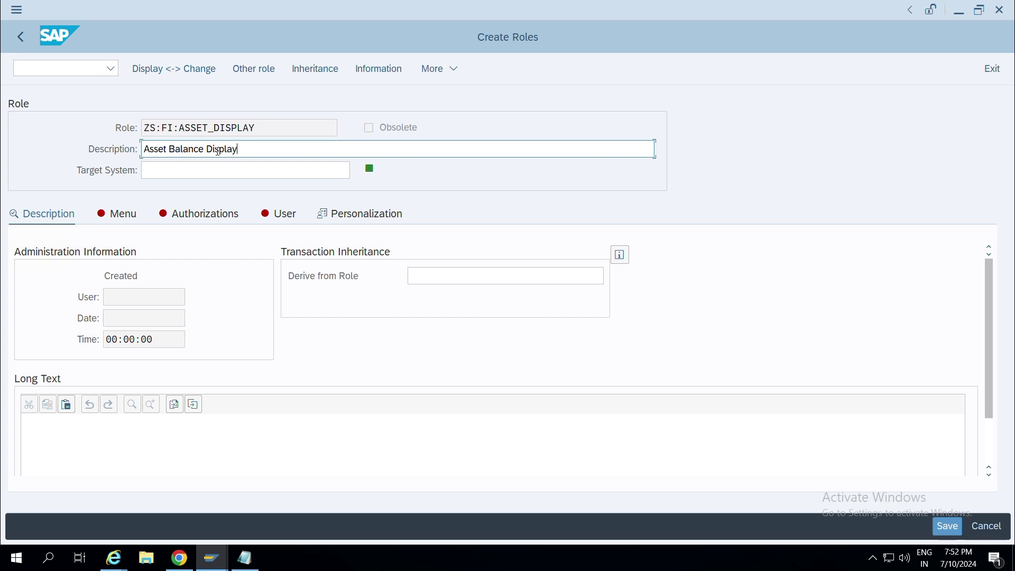
{"action": "left_click", "coordinate": [117, 213]}
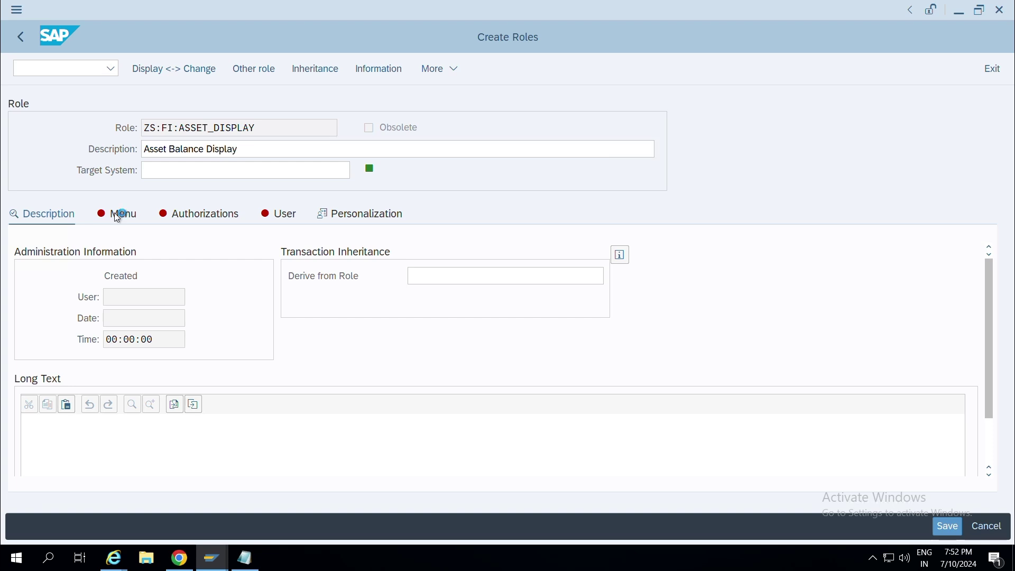
{"action": "left_click", "coordinate": [254, 349]}
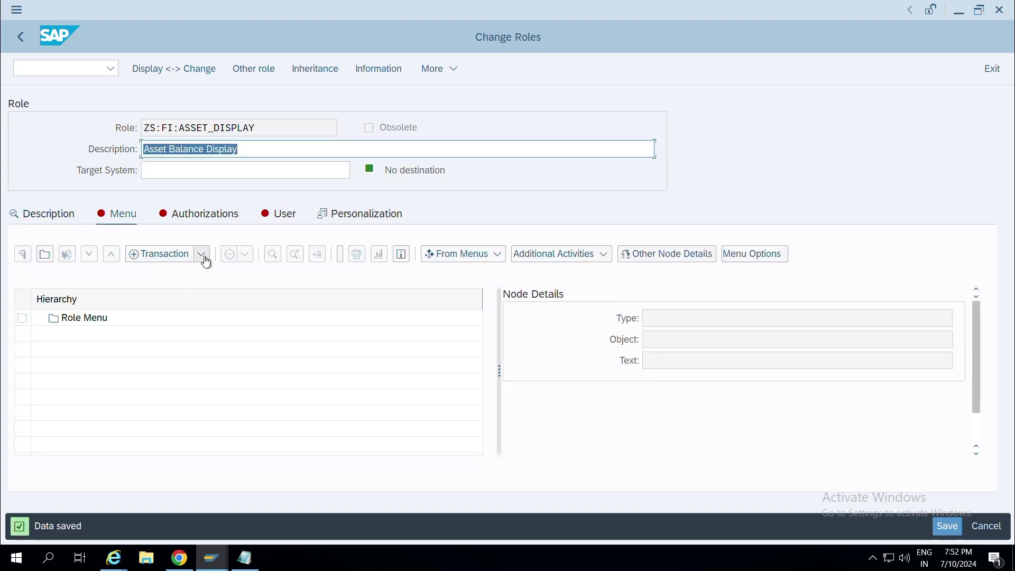
Step: Add launchpad catalog Z_BC_ASSET_ACCOUNTANT to the role menu without including its applications
{"action": "left_click", "coordinate": [204, 256]}
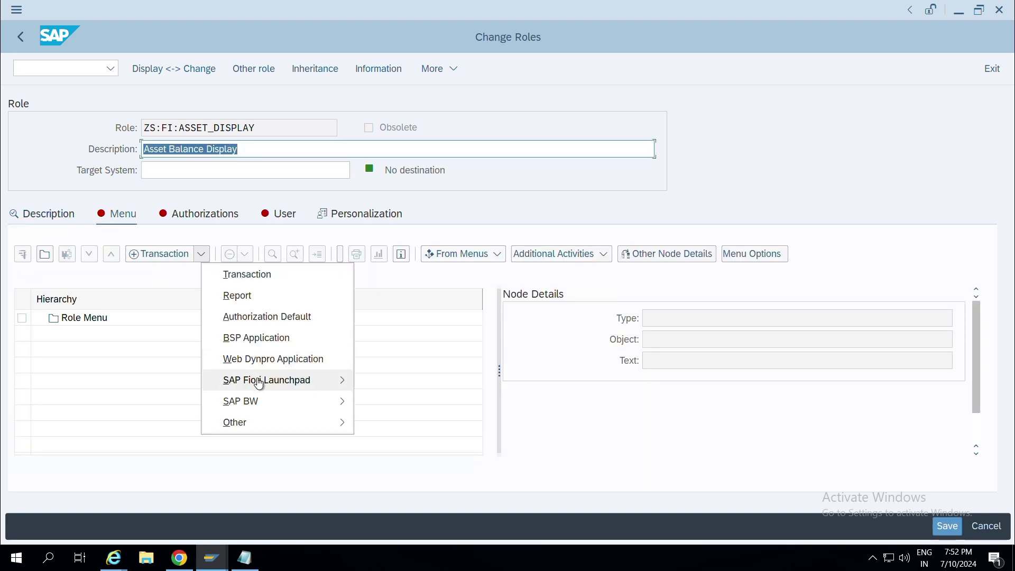
{"action": "mouse_move", "coordinate": [291, 380]}
{"action": "left_click", "coordinate": [436, 380]}
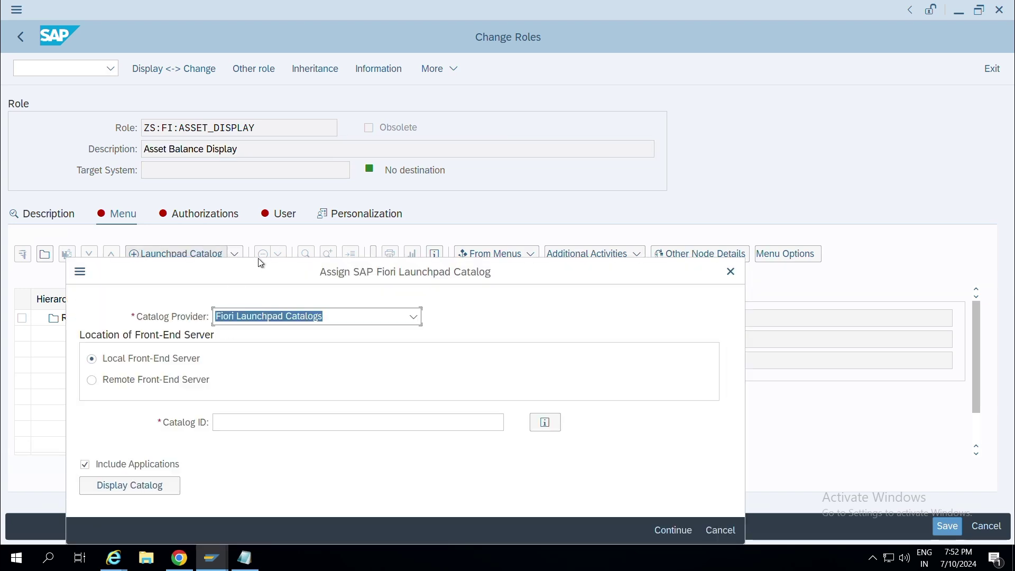
{"action": "left_click", "coordinate": [240, 426]}
{"action": "key", "text": "alt+Tab"}
{"action": "key", "text": "alt+Tab"}
{"action": "left_click_drag", "start_coordinate": [501, 118], "coordinate": [159, 109]}
{"action": "key", "text": "ctrl+c"}
{"action": "key", "text": "alt+Tab"}
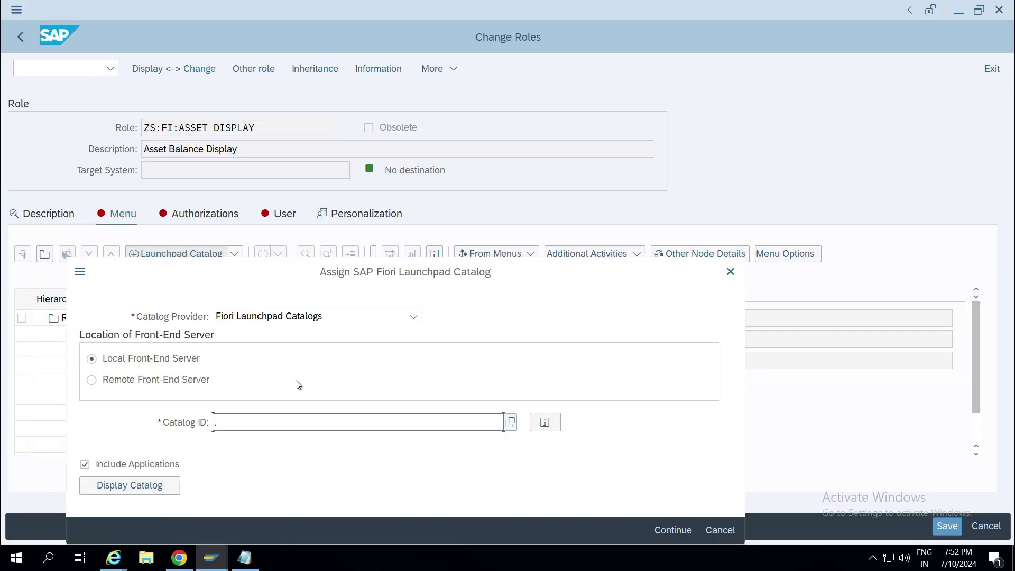
{"action": "key", "text": "ctrl+v"}
{"action": "left_click", "coordinate": [85, 465]}
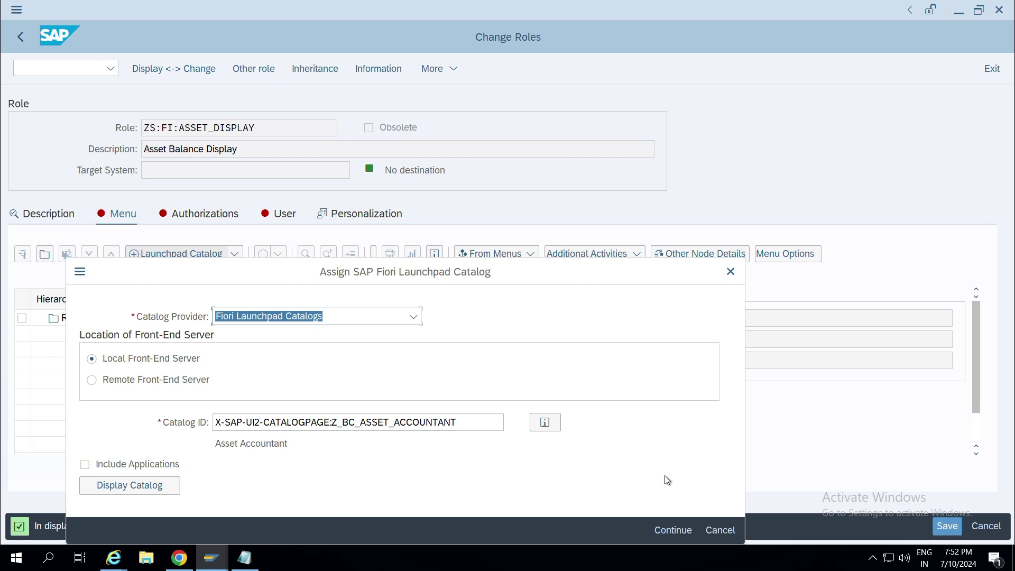
{"action": "left_click", "coordinate": [669, 532]}
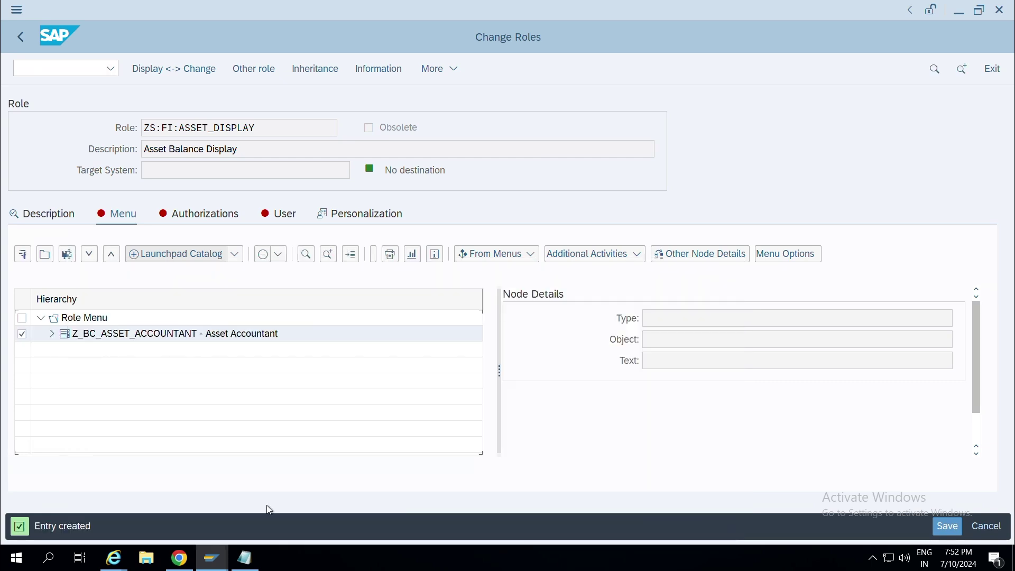
Step: Expand the new catalog node and copy space ID Z_SP_ASSET_ACC from the notes
{"action": "left_click", "coordinate": [52, 334]}
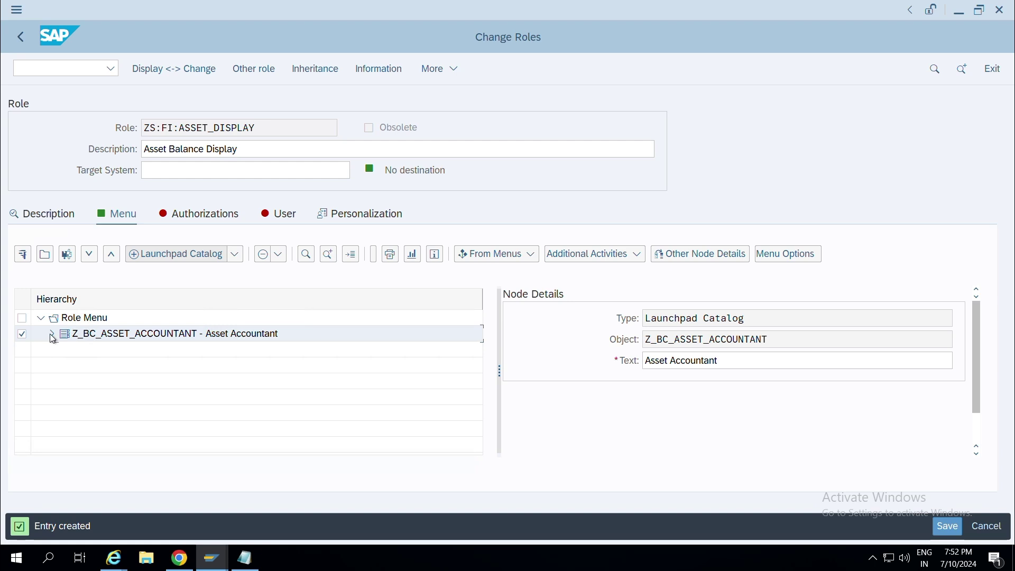
{"action": "key", "text": "alt+Tab"}
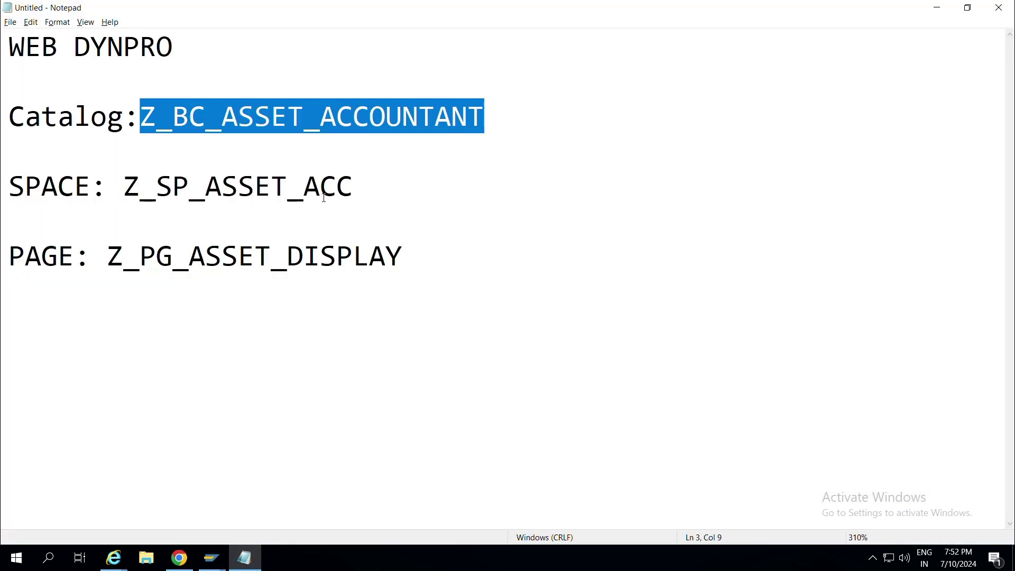
{"action": "mouse_move", "coordinate": [130, 190]}
{"action": "left_mouse_down"}
{"action": "mouse_move", "coordinate": [367, 189]}
{"action": "mouse_move", "coordinate": [129, 186]}
{"action": "left_mouse_up"}
{"action": "key", "text": "alt+Tab"}
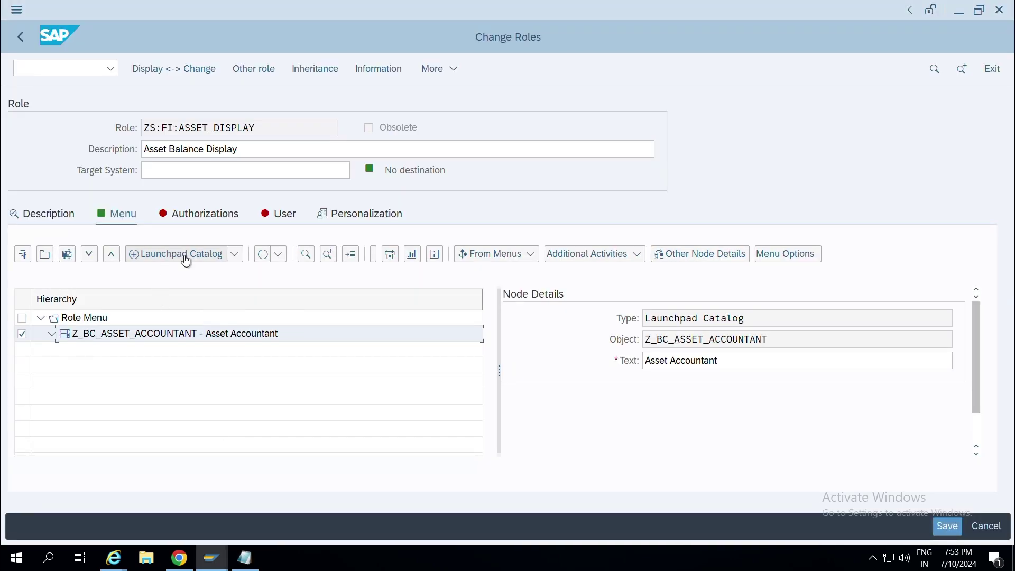
Step: Add launchpad space Z_SP_ASSET_ACC to the role menu, save, and open Authorizations
{"action": "left_click", "coordinate": [235, 260]}
{"action": "mouse_move", "coordinate": [328, 373]}
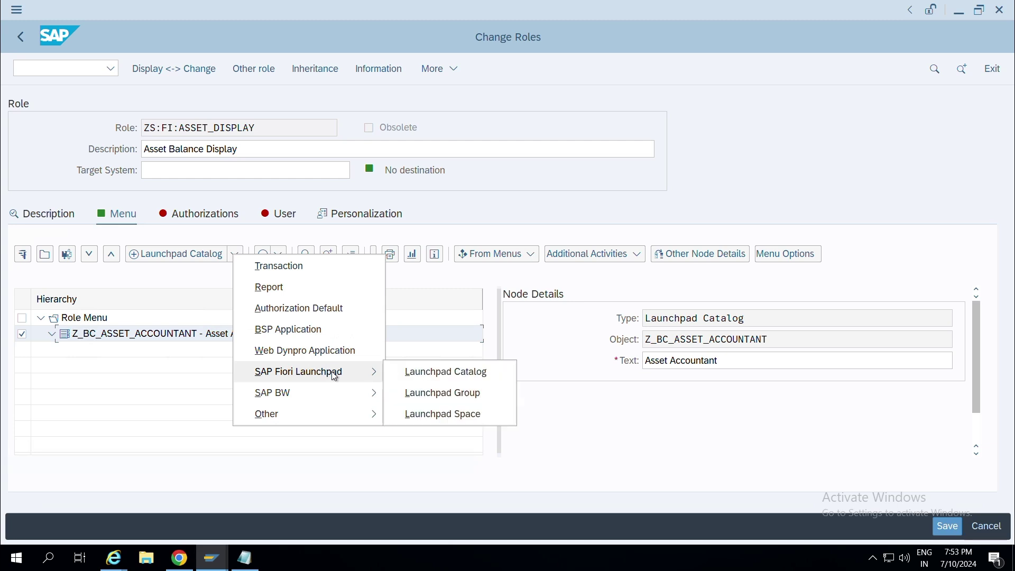
{"action": "left_click", "coordinate": [477, 414]}
{"action": "left_click", "coordinate": [340, 372]}
{"action": "key", "text": "ctrl+v"}
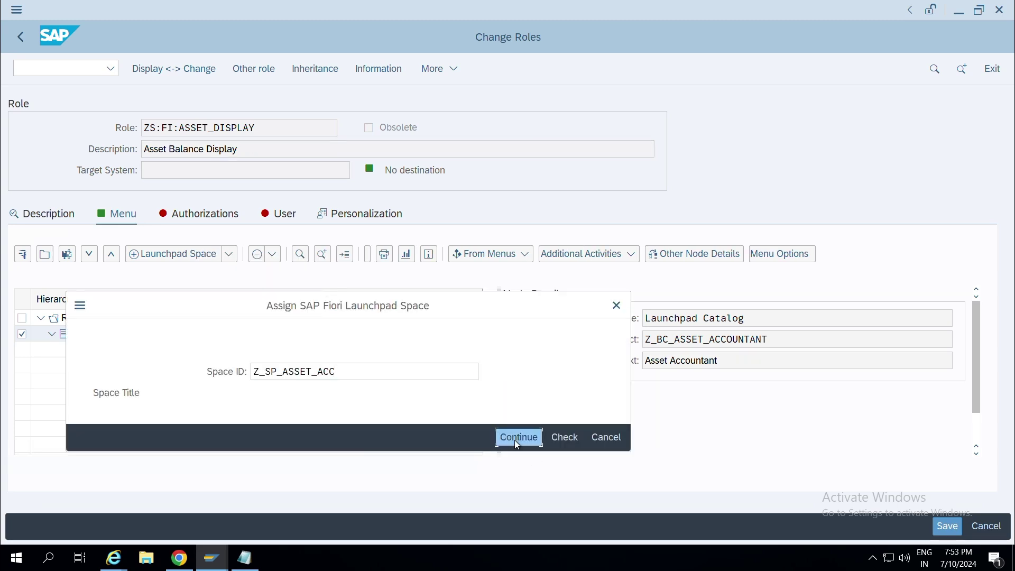
{"action": "left_click", "coordinate": [515, 438]}
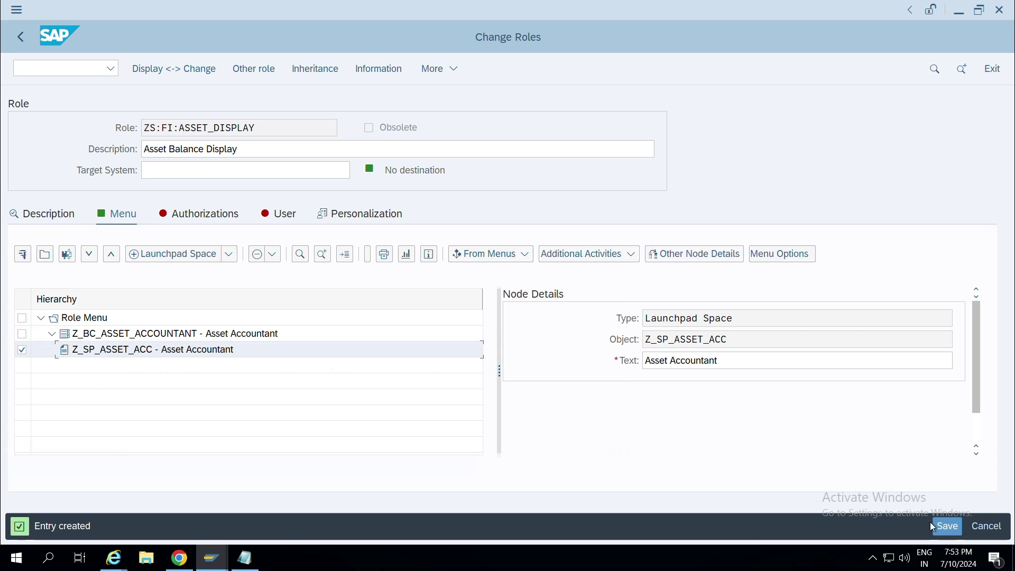
{"action": "left_click", "coordinate": [948, 526]}
{"action": "left_click", "coordinate": [200, 214]}
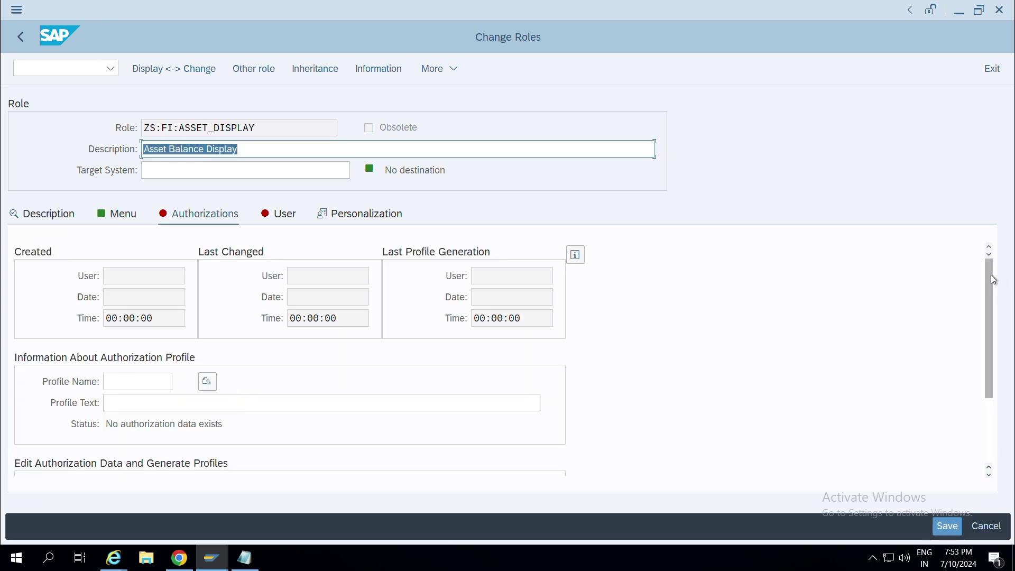
Step: Generate authorization profile T-S3911235 without templates, then review the role menu hierarchy
{"action": "left_click_drag", "start_coordinate": [992, 274], "coordinate": [993, 382]}
{"action": "left_click", "coordinate": [30, 382]}
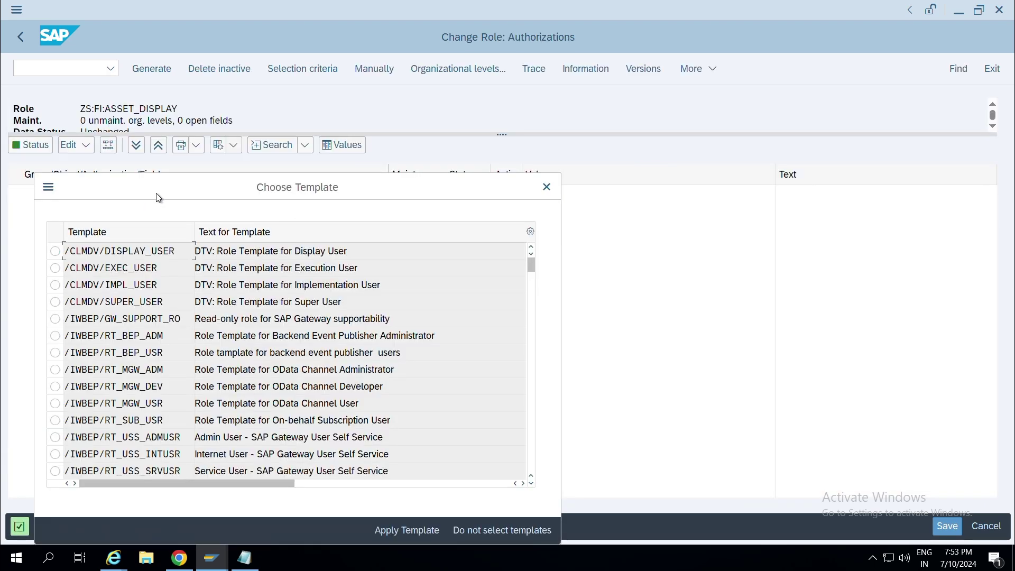
{"action": "left_click", "coordinate": [547, 187]}
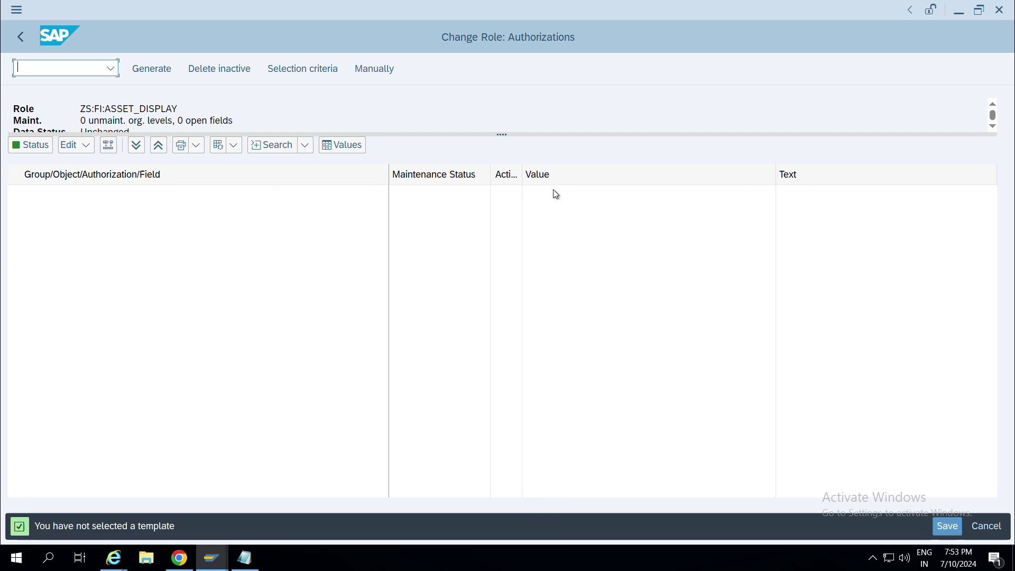
{"action": "left_click", "coordinate": [944, 527]}
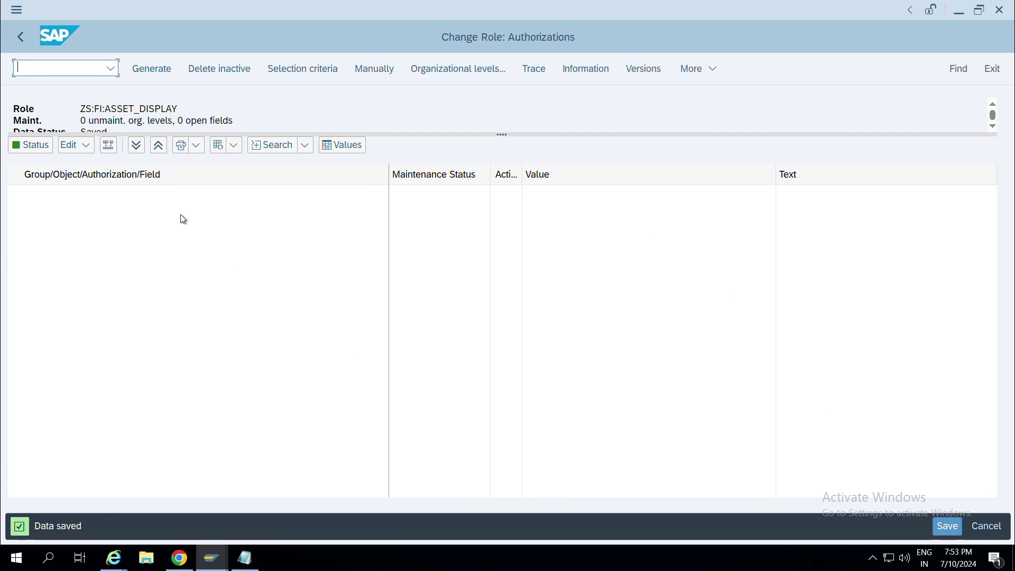
{"action": "left_click", "coordinate": [153, 77]}
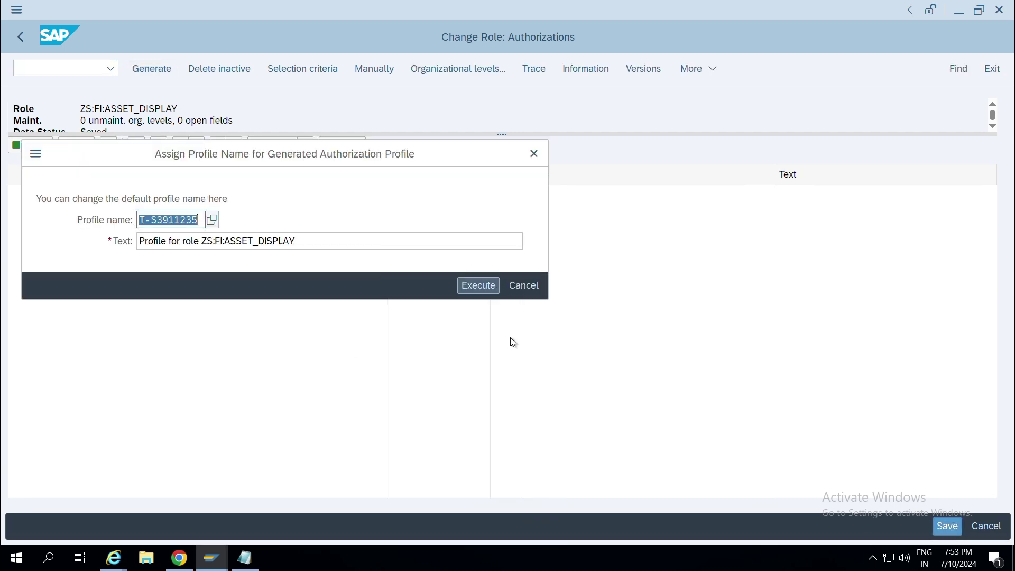
{"action": "left_click", "coordinate": [494, 291]}
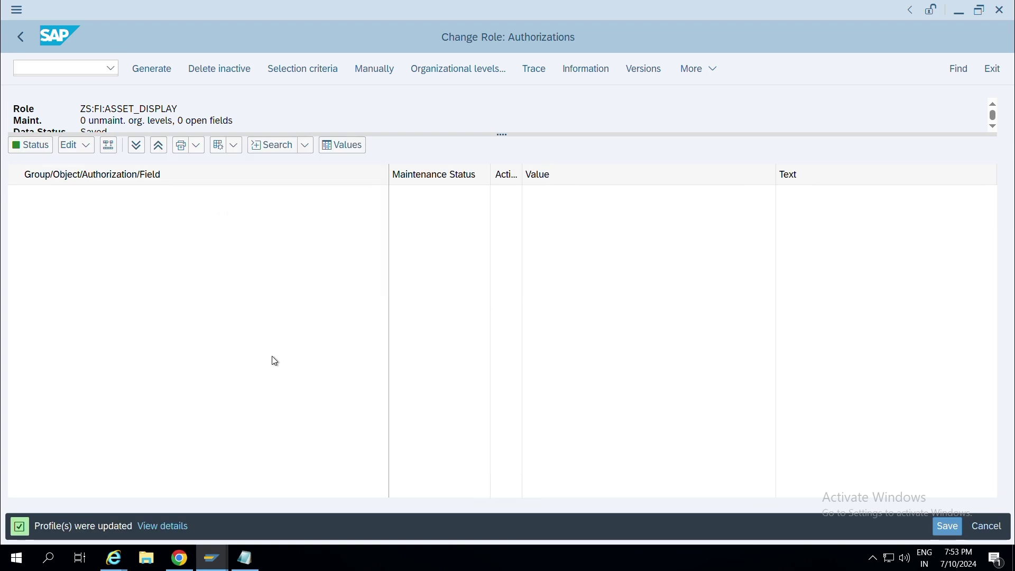
{"action": "key", "text": "F3"}
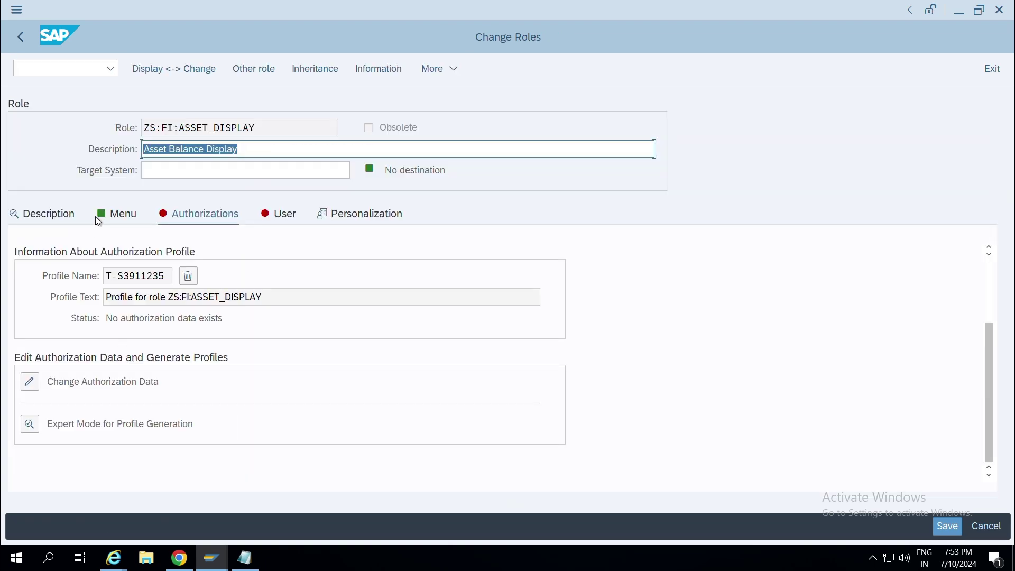
{"action": "left_click", "coordinate": [123, 213]}
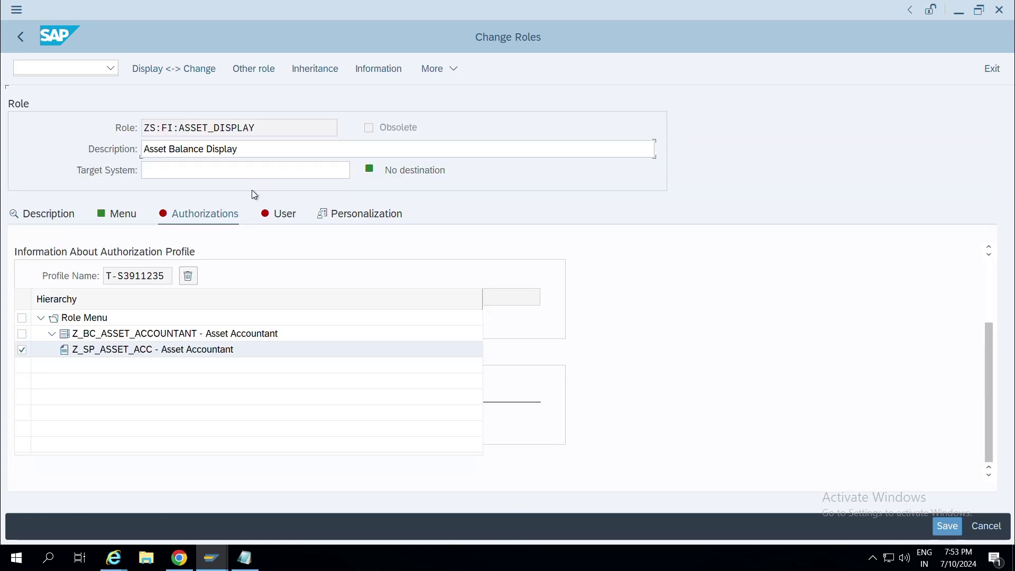
{"action": "key", "text": "alt+Tab"}
{"action": "key", "text": "alt+Tab"}
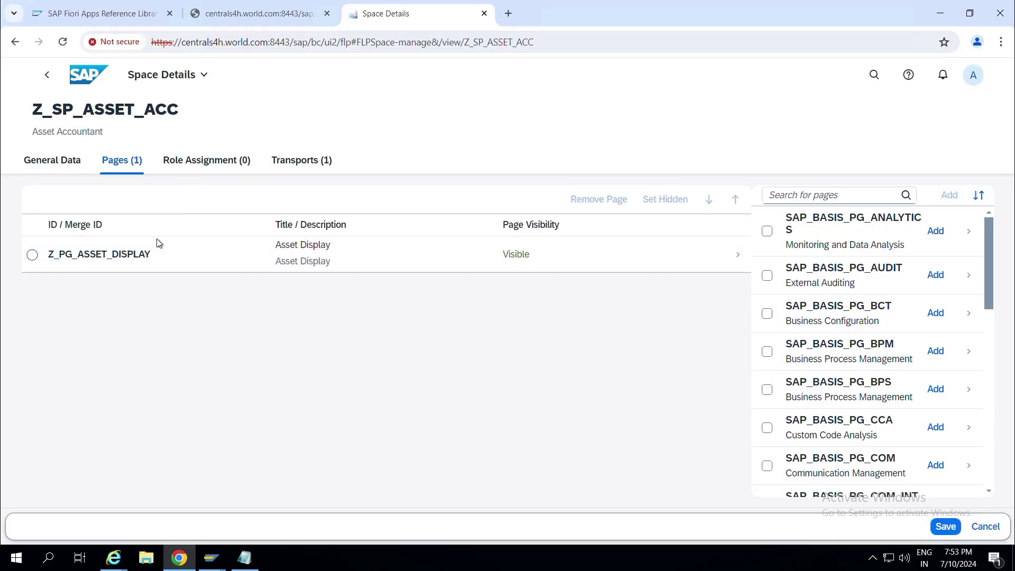
Step: Review the Z_SP_ASSET_ACC space details, then return to the spaces list
{"action": "left_click", "coordinate": [52, 79]}
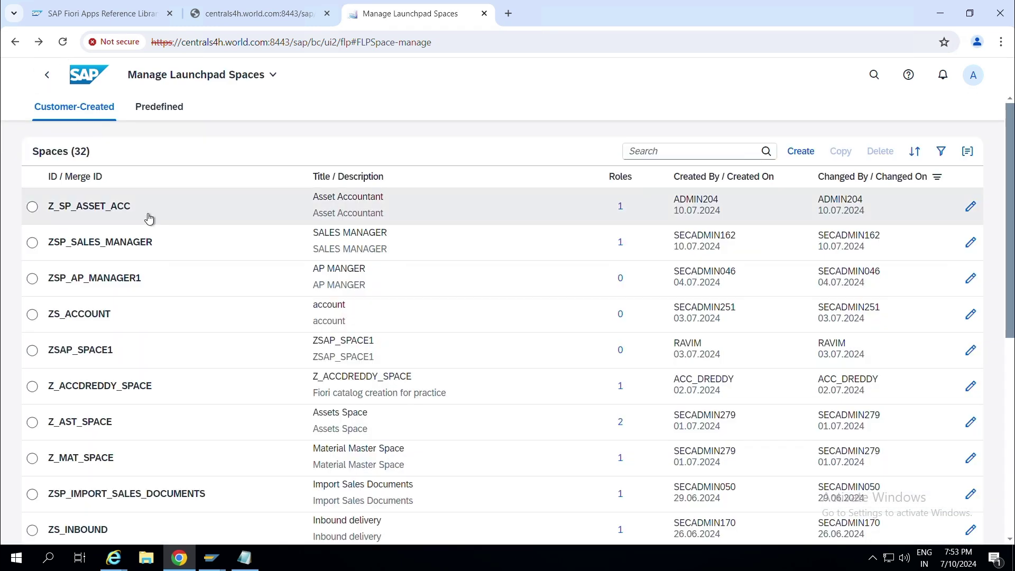
{"action": "left_click", "coordinate": [148, 215]}
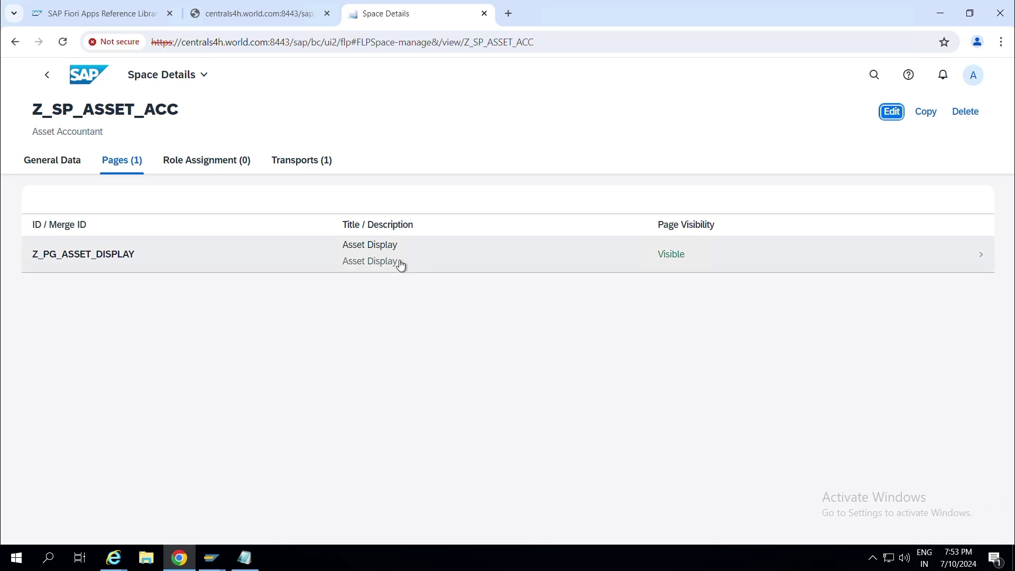
{"action": "left_click", "coordinate": [45, 71]}
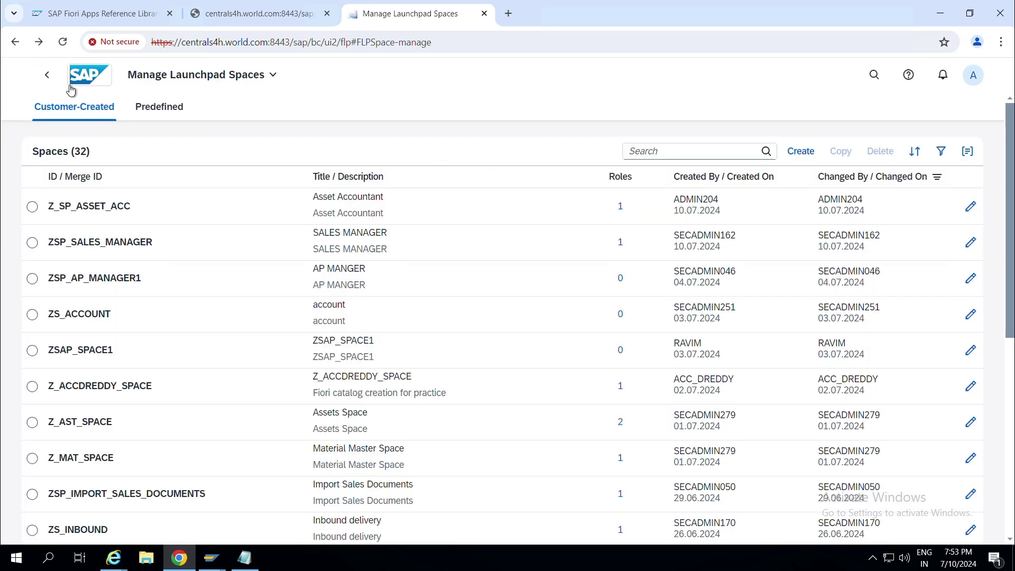
Step: Open the empty Z_PG_ASSET_DISPLAY page in Manage Launchpad Pages
{"action": "left_click", "coordinate": [53, 78]}
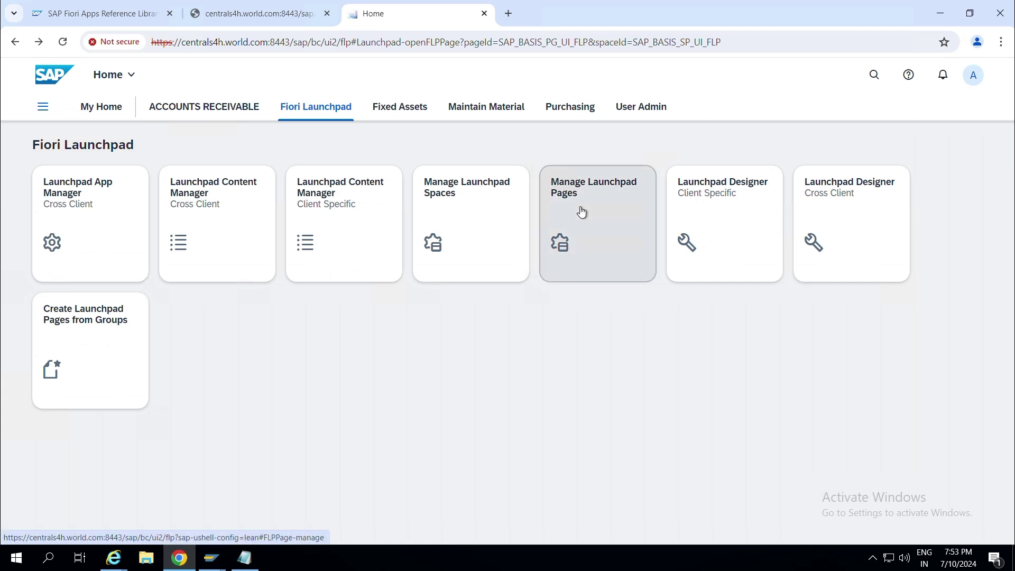
{"action": "left_click", "coordinate": [582, 211]}
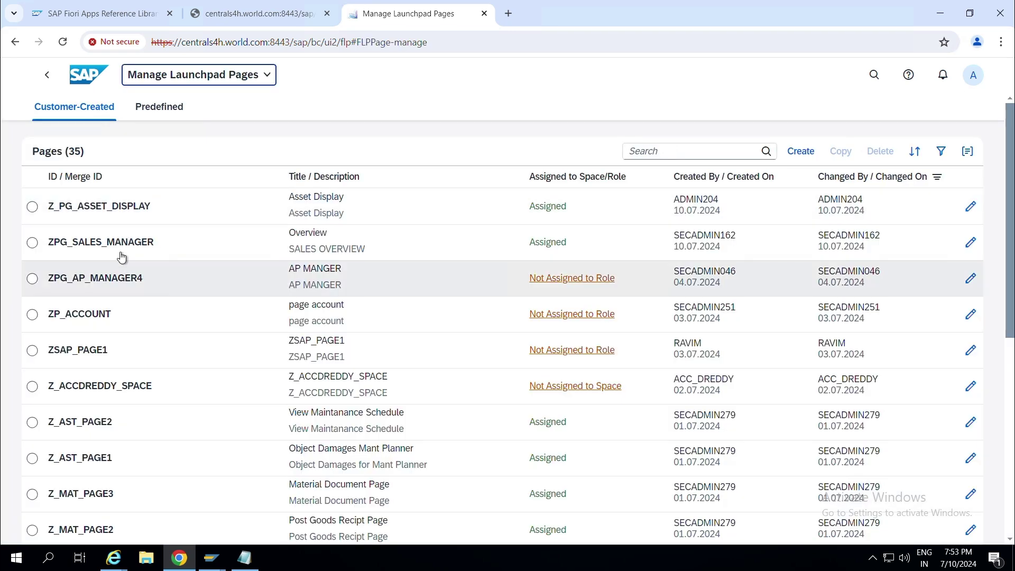
{"action": "left_click", "coordinate": [207, 201]}
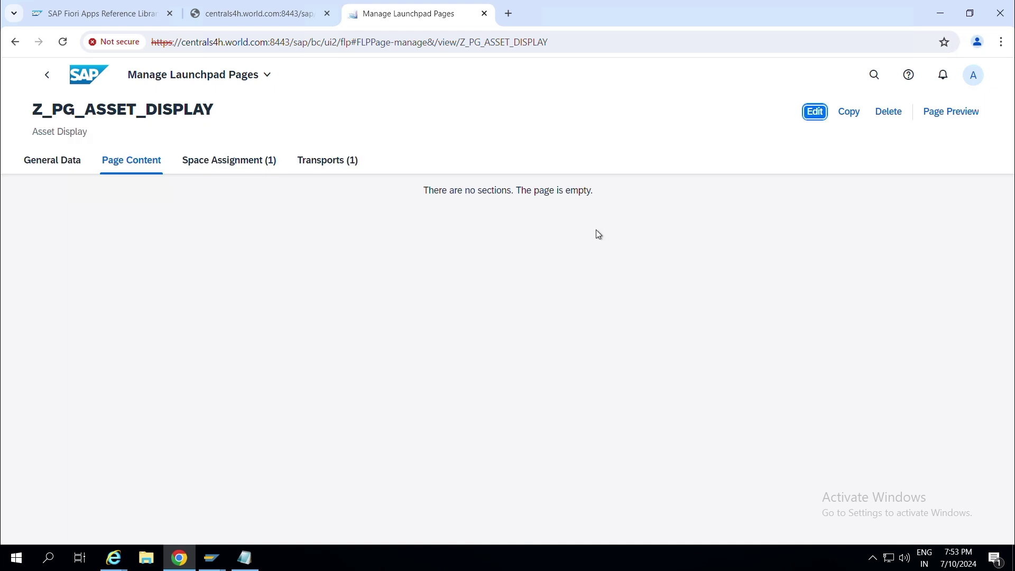
Step: Add an 'Asset Display' section holding the Asset Balances tile to the page and save
{"action": "left_click", "coordinate": [815, 111]}
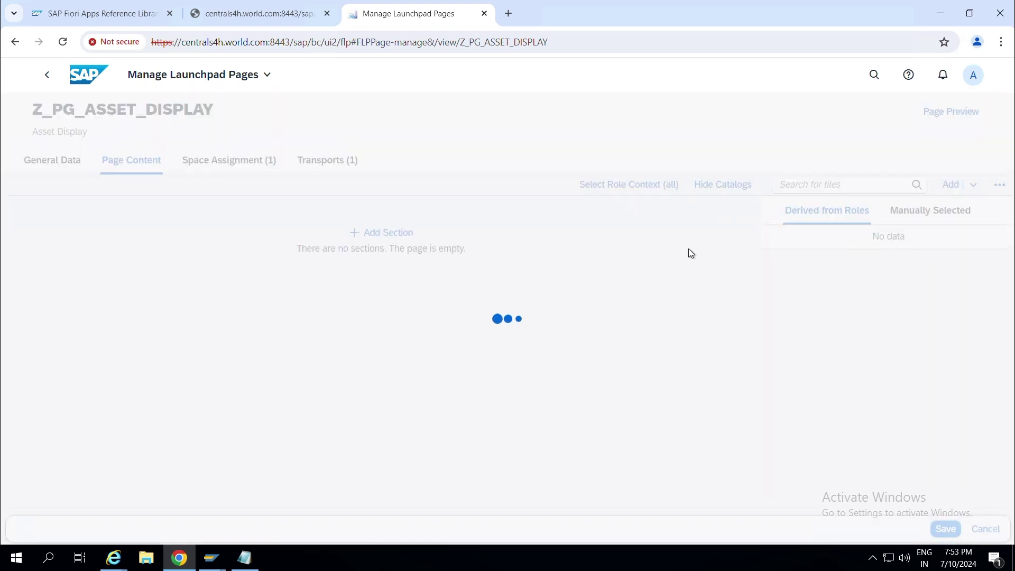
{"action": "left_click", "coordinate": [291, 214]}
{"action": "type", "text": "Asset Display"}
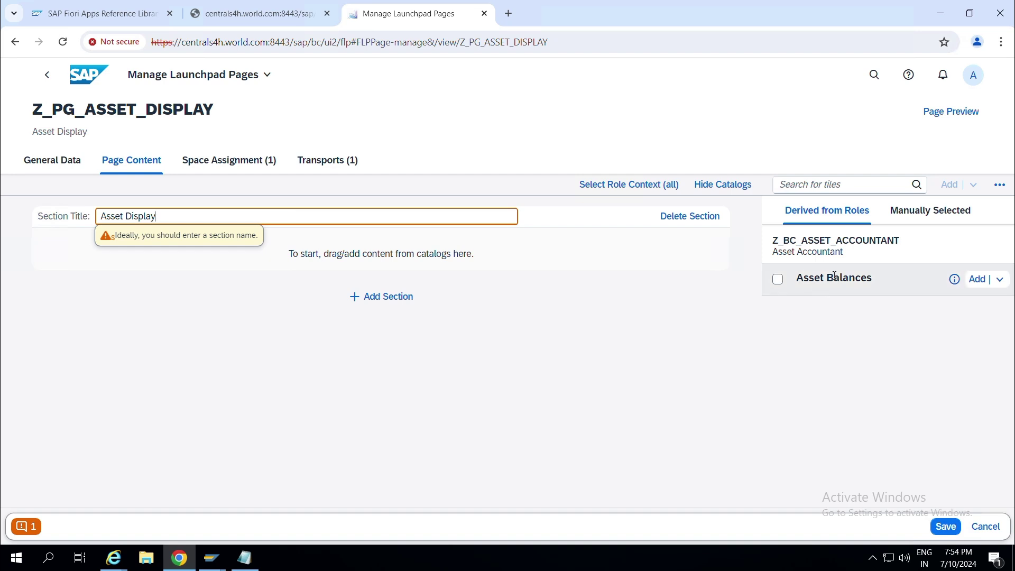
{"action": "left_click_drag", "start_coordinate": [835, 276], "coordinate": [340, 254]}
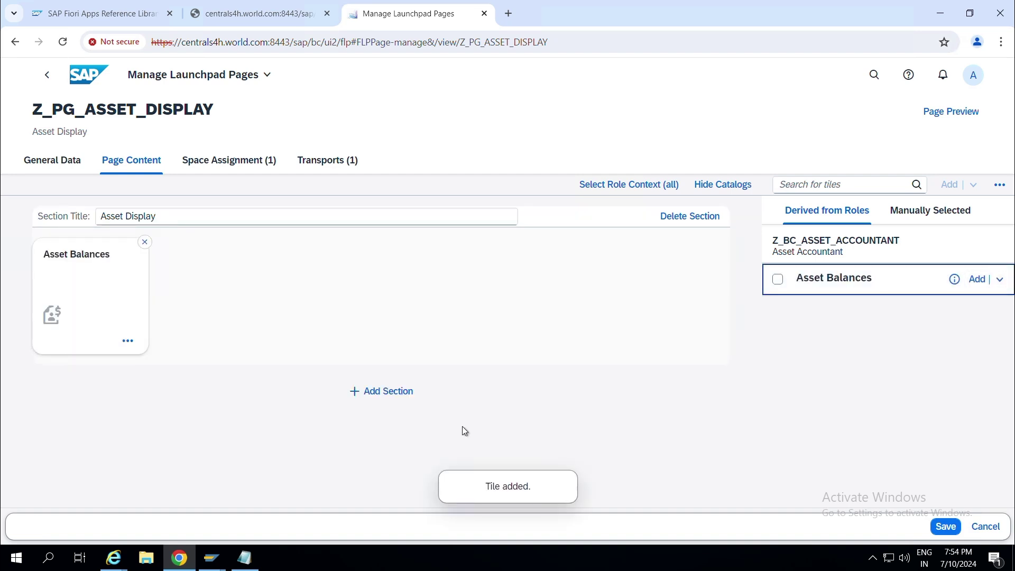
{"action": "left_click", "coordinate": [942, 528]}
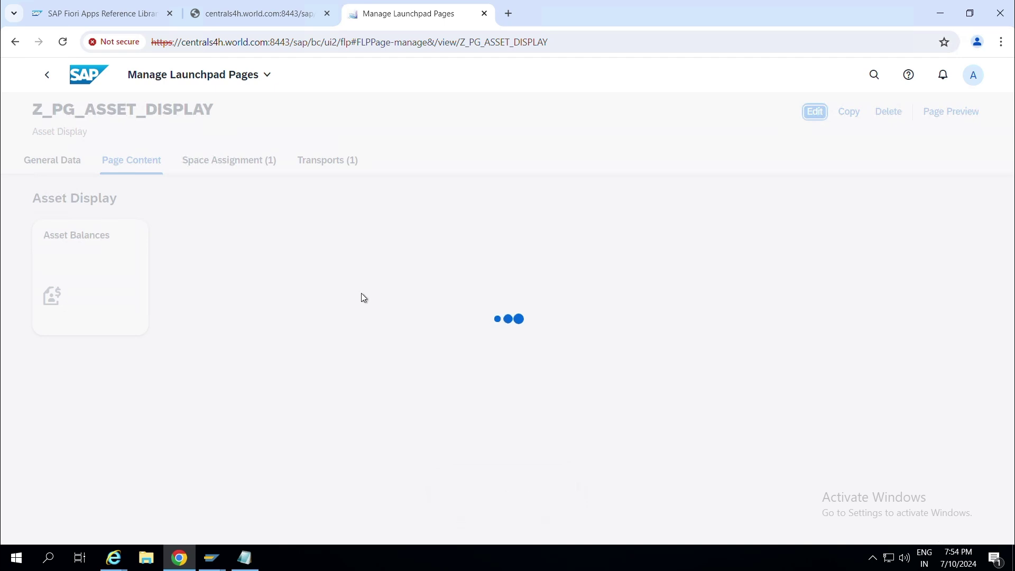
Step: Preview the Asset Display page, then return to the launchpad home
{"action": "left_click", "coordinate": [945, 112]}
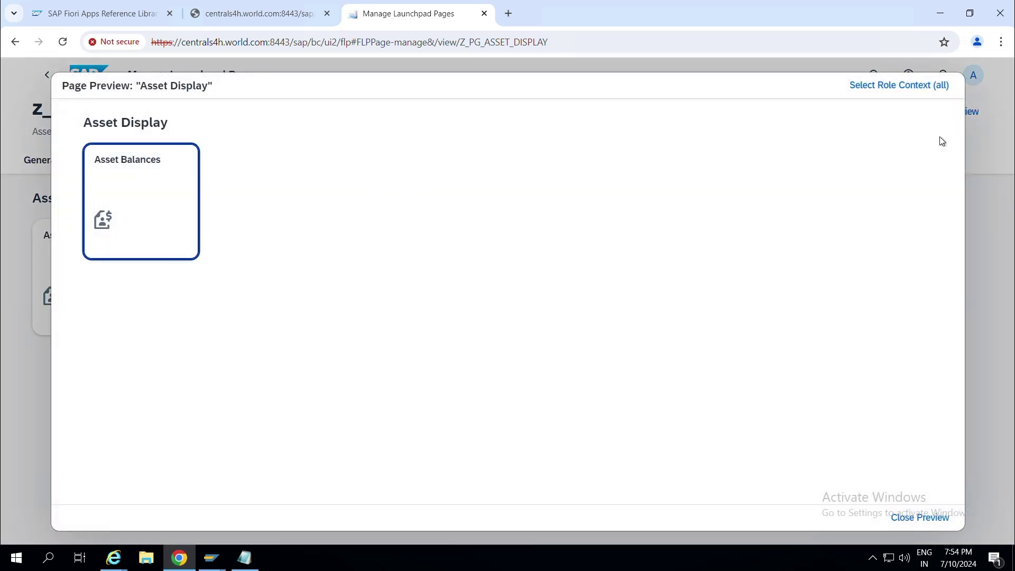
{"action": "left_click", "coordinate": [928, 522]}
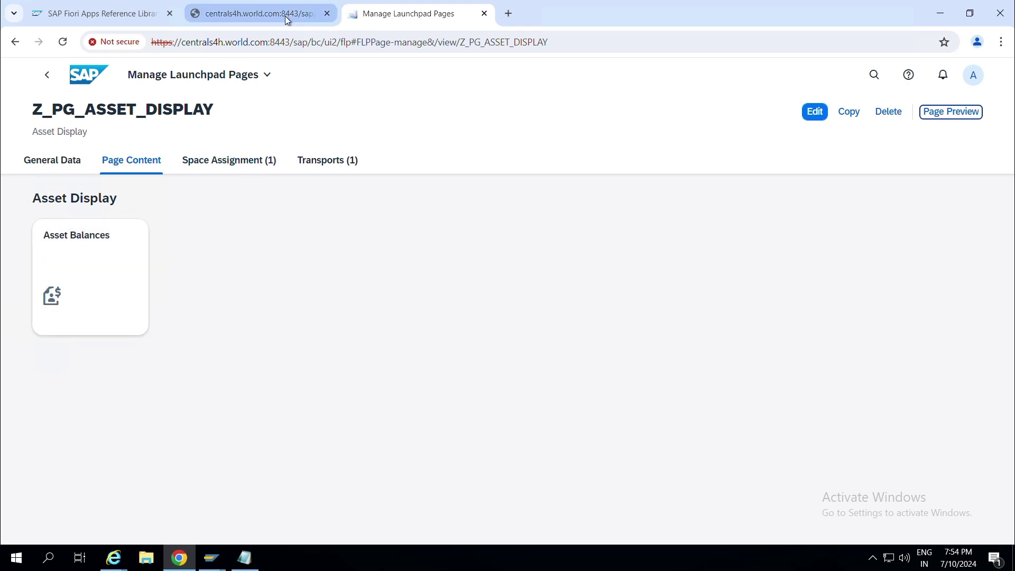
{"action": "left_click", "coordinate": [46, 82]}
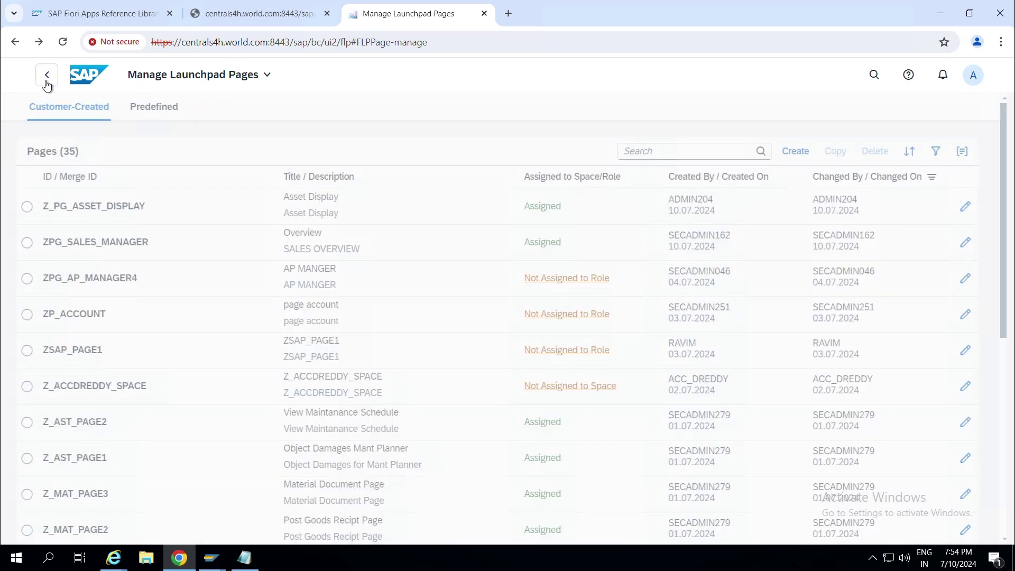
{"action": "left_click", "coordinate": [47, 82]}
Step: Assign the admin user to role ZS:FI:ASSET_DISPLAY on the User tab and save
{"action": "key", "text": "alt+Tab"}
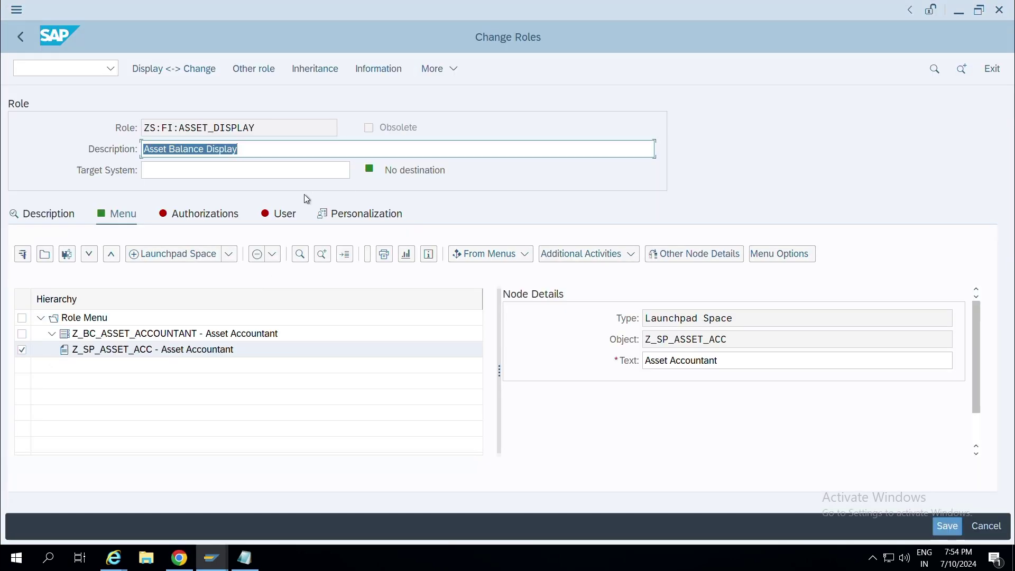
{"action": "left_click", "coordinate": [284, 217]}
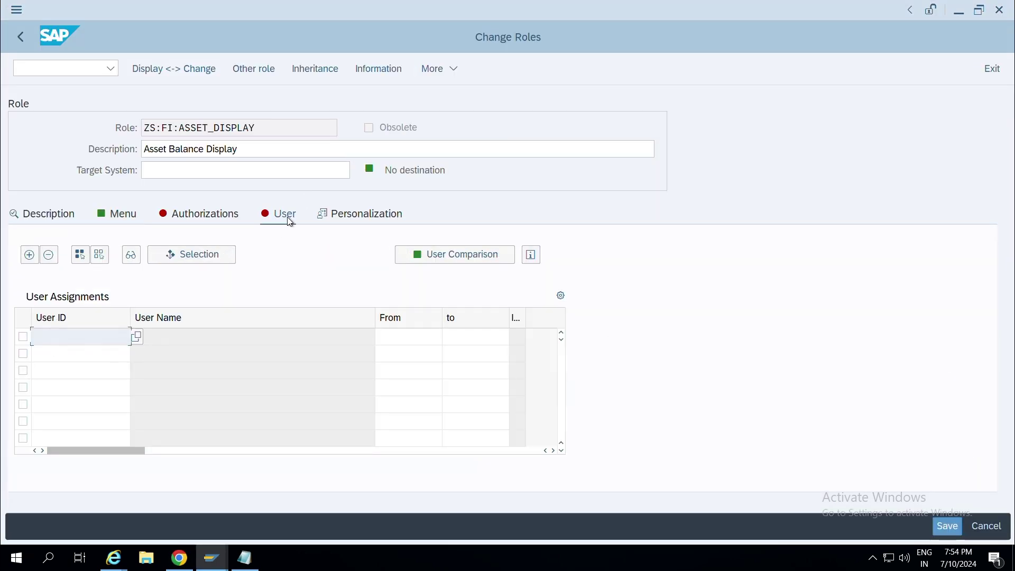
{"action": "type", "text": "ADMIN"}
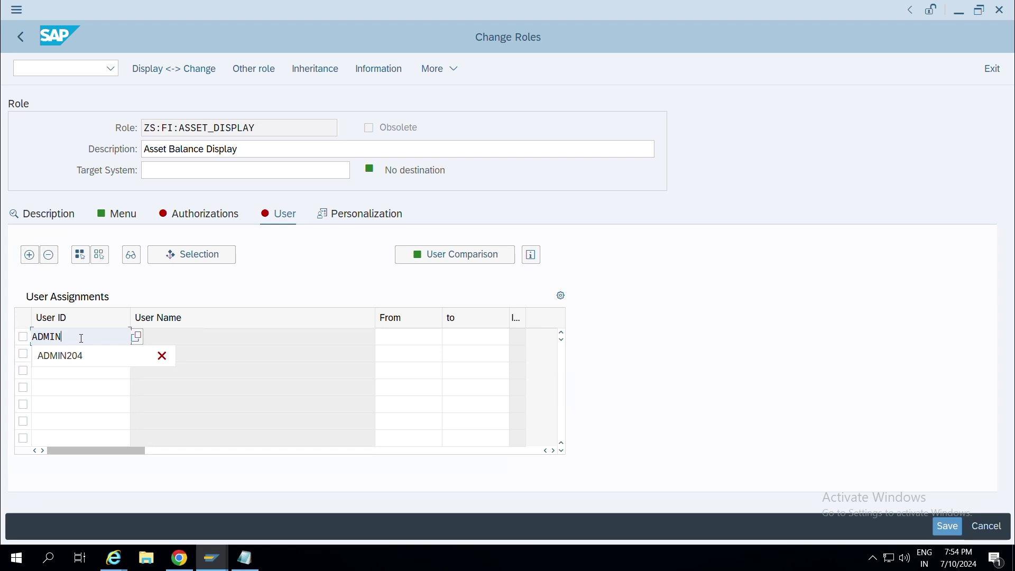
{"action": "type", "text": "204"}
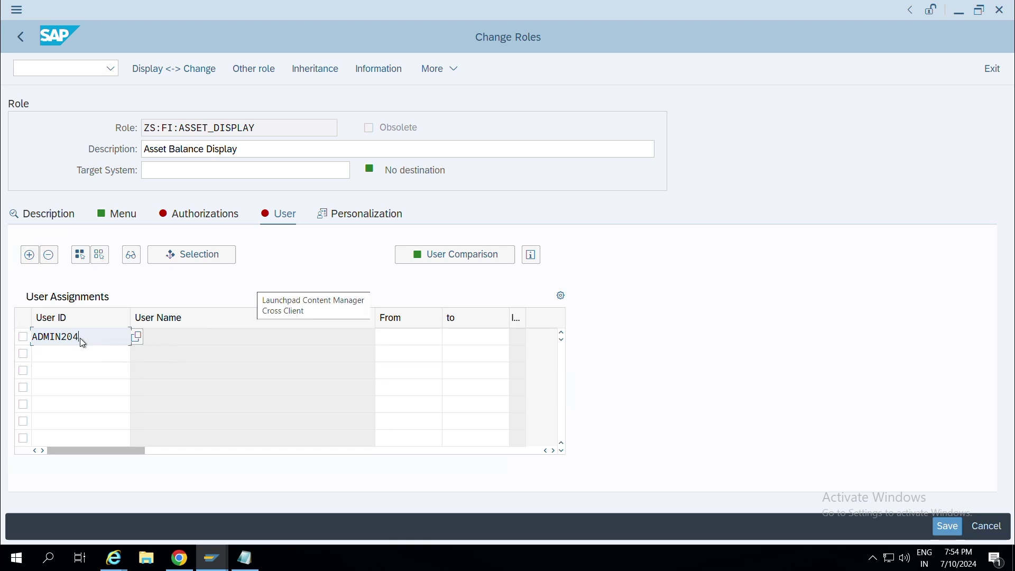
{"action": "key", "text": "Return"}
{"action": "left_click", "coordinate": [946, 527]}
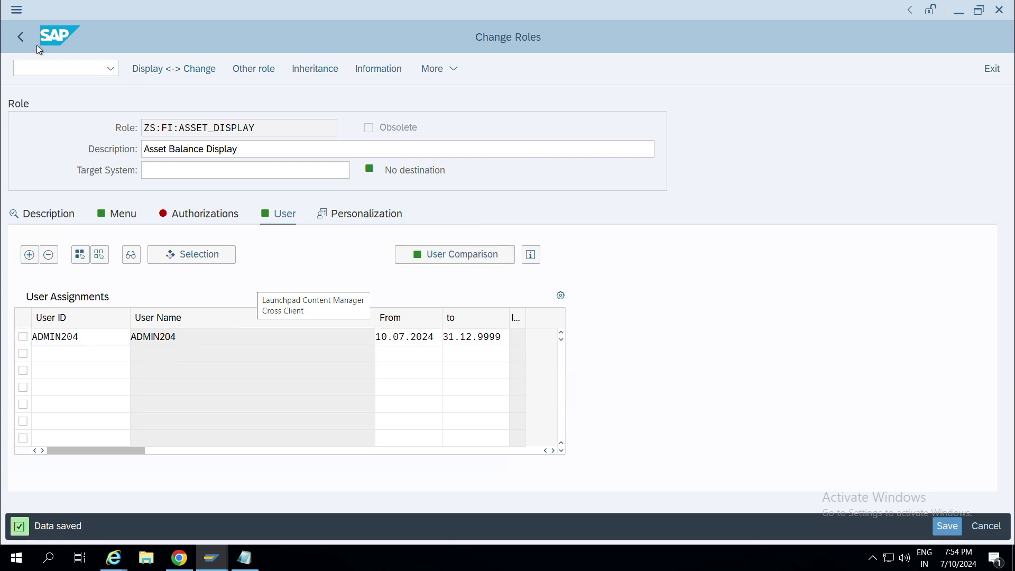
Step: Leave the role editor and reload the launchpad in Chrome to pick up the role
{"action": "left_click", "coordinate": [19, 35]}
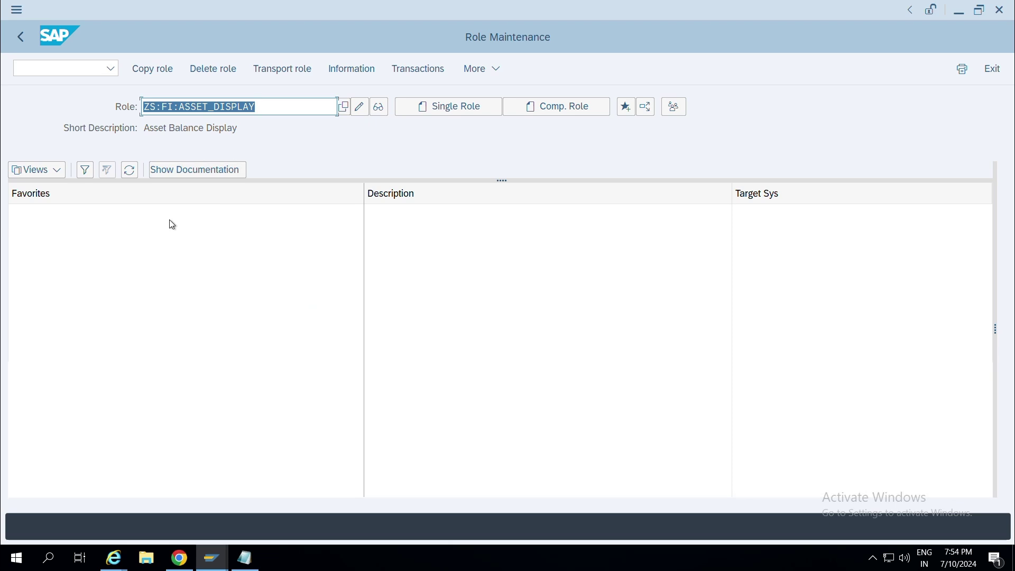
{"action": "key", "text": "alt+Tab"}
{"action": "left_click", "coordinate": [63, 36]}
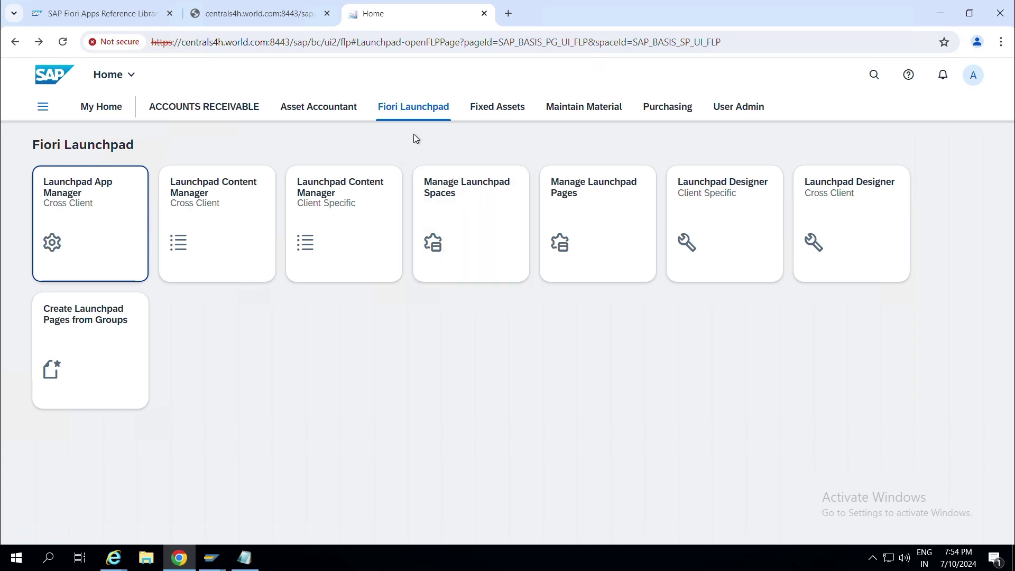
Step: Launch the Asset Balances tile from the Asset Accountant page
{"action": "left_click", "coordinate": [101, 107]}
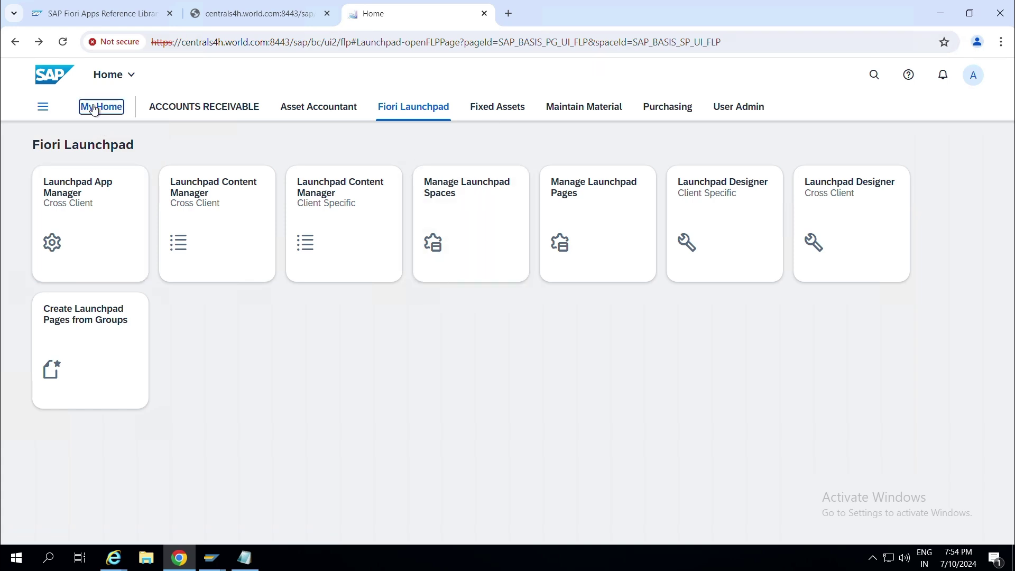
{"action": "left_click", "coordinate": [316, 108]}
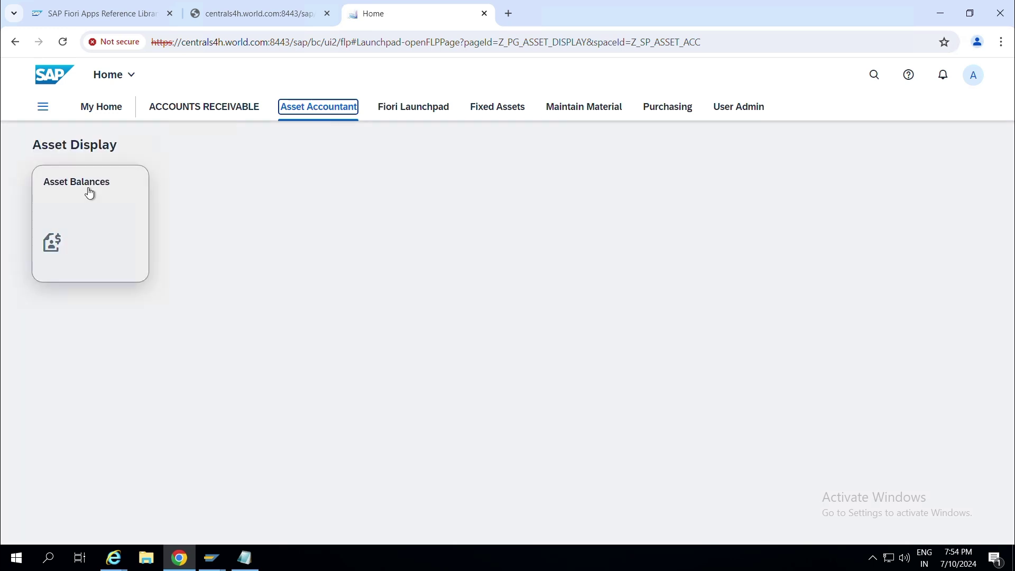
{"action": "left_click", "coordinate": [120, 200]}
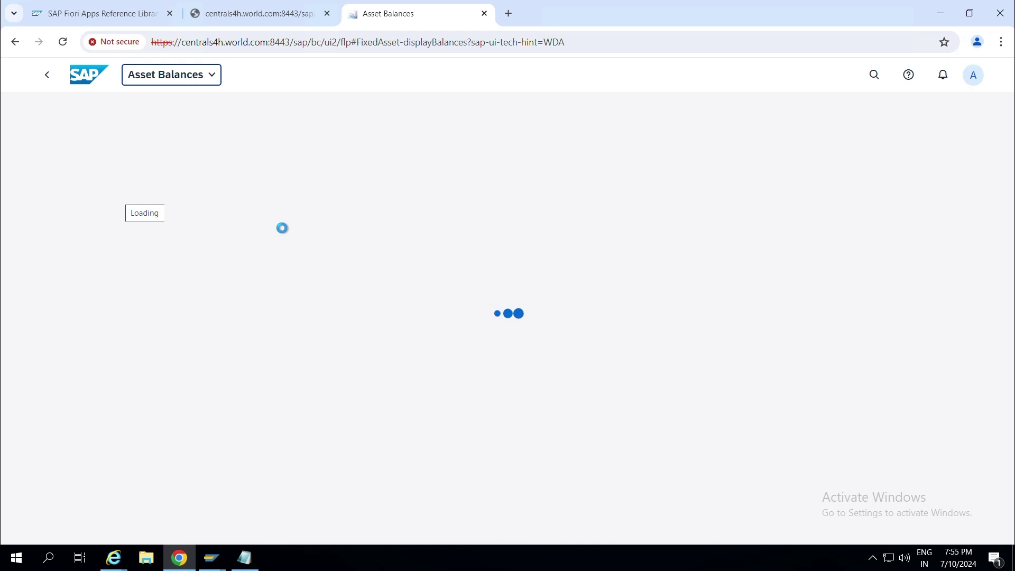
Step: Wait on the stalled Asset Balances app, then reload it
{"action": "key", "text": "alt+Tab"}
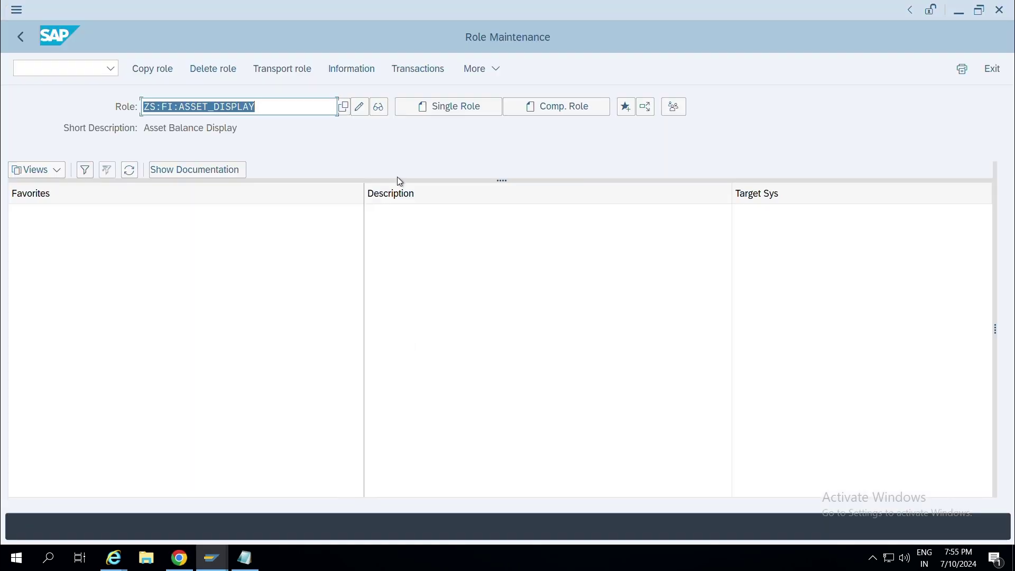
{"action": "key", "text": "alt+Tab"}
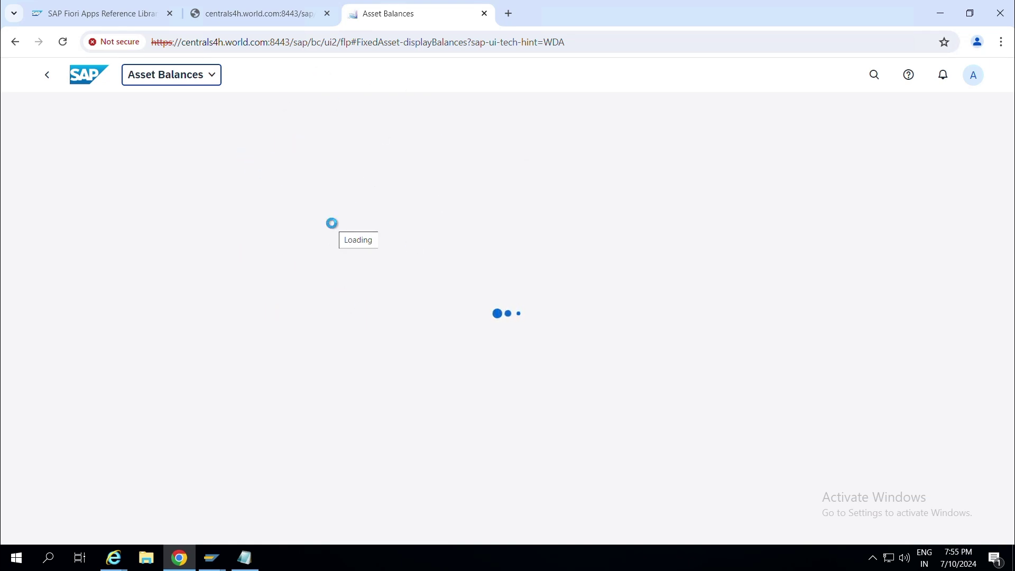
{"action": "key", "text": "alt+Tab"}
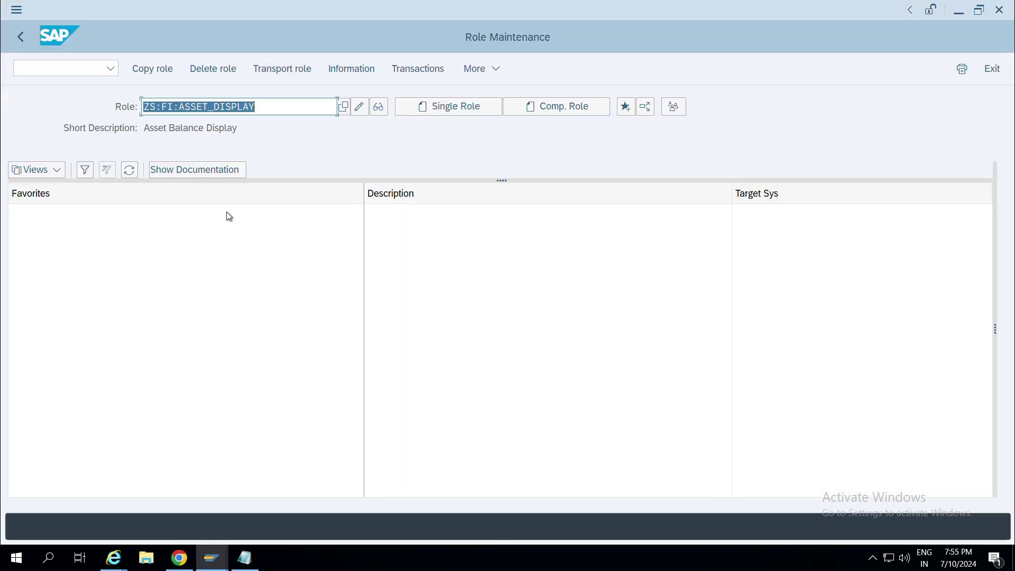
{"action": "key", "text": "alt+Tab"}
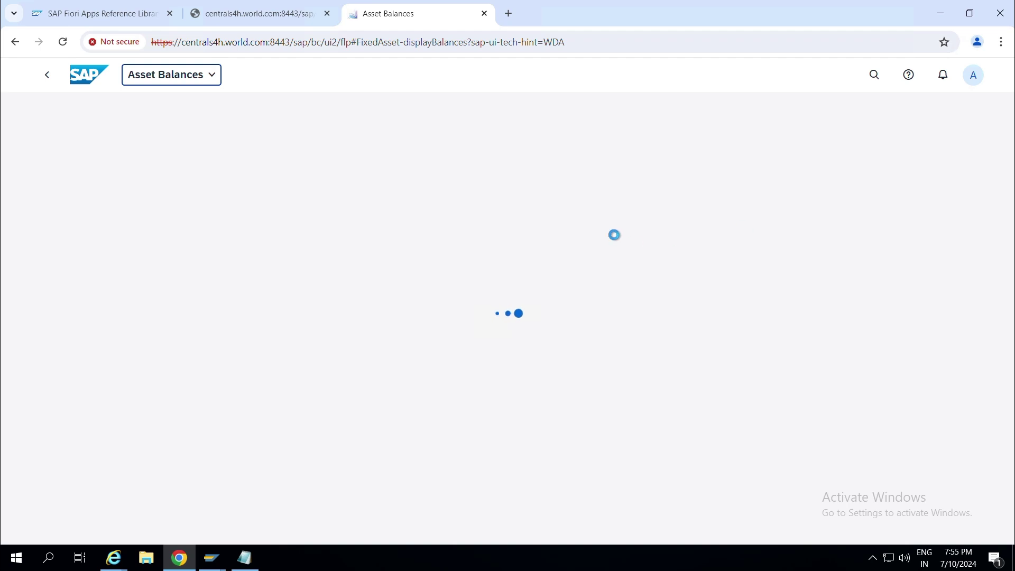
{"action": "left_click", "coordinate": [65, 42]}
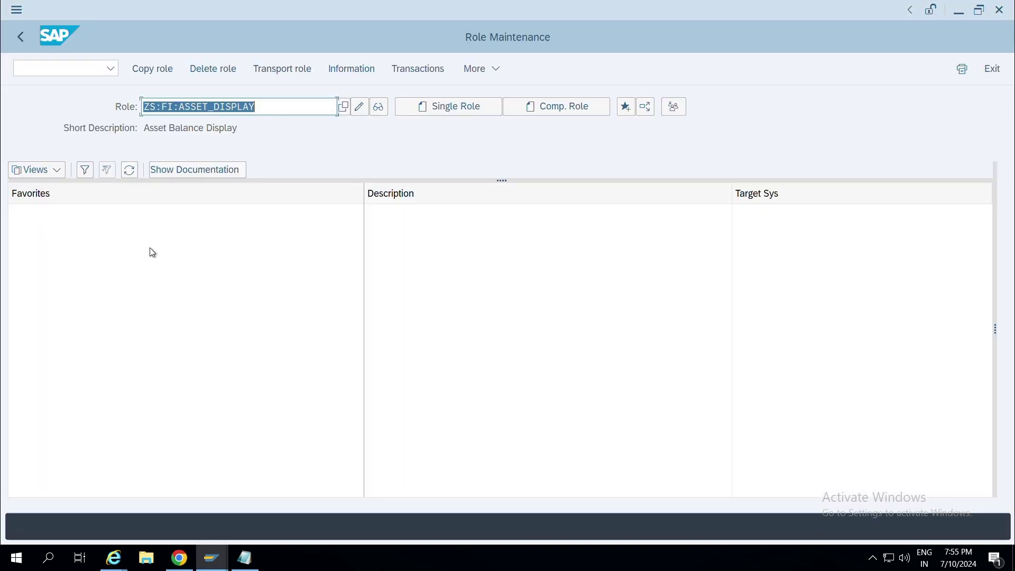
Step: Open role ZS:FI:ASSET_DISPLAY for change and insert a Web Dynpro Application node in its menu
{"action": "left_click", "coordinate": [358, 111]}
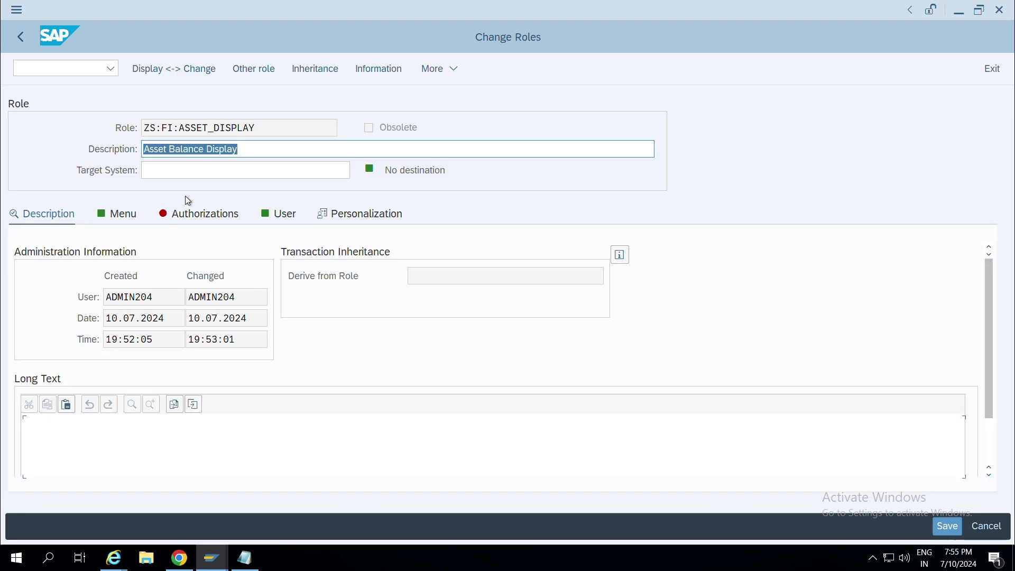
{"action": "left_click", "coordinate": [125, 218]}
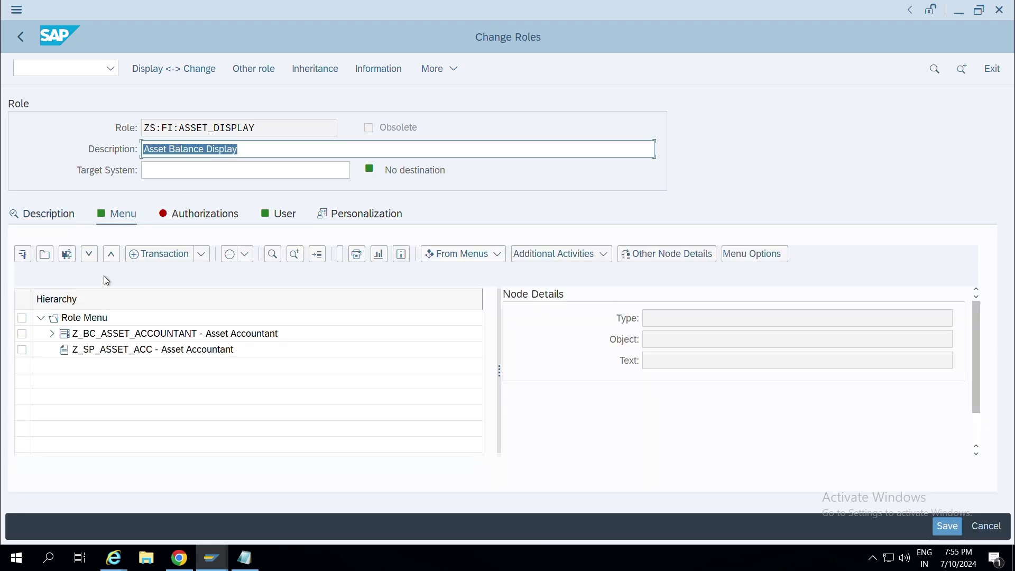
{"action": "left_click", "coordinate": [202, 256]}
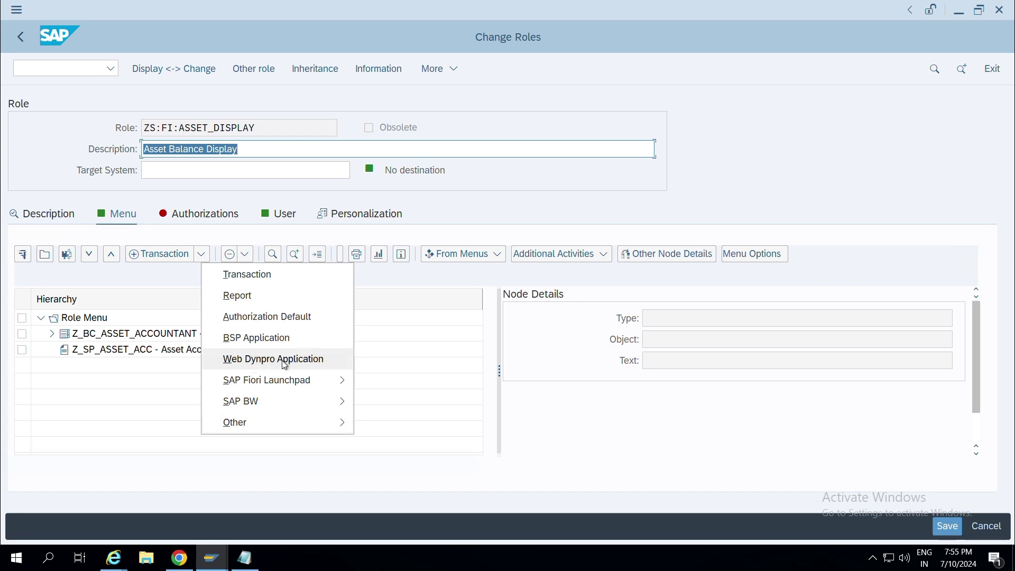
{"action": "left_click", "coordinate": [284, 364]}
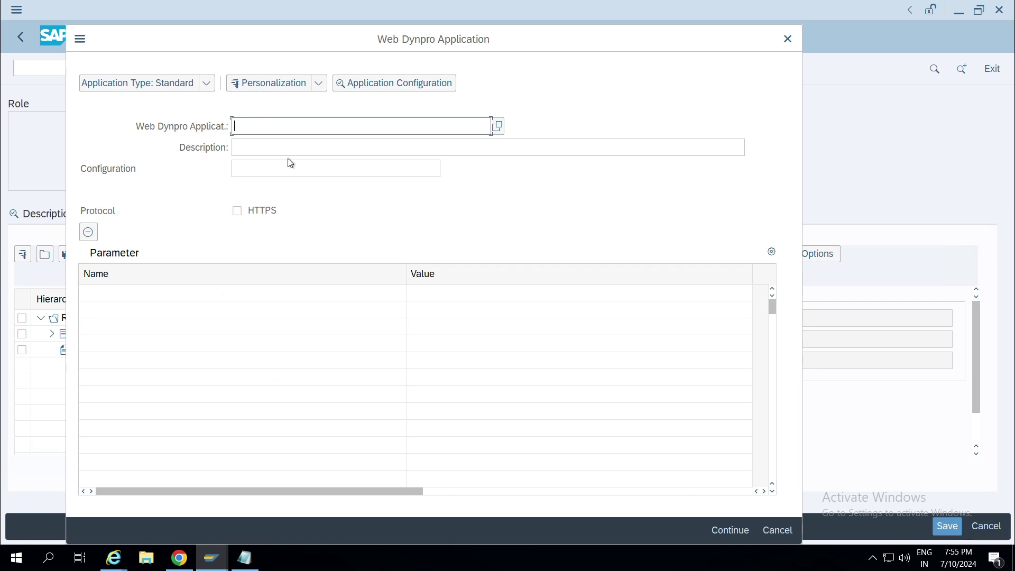
{"action": "key", "text": "alt+Tab"}
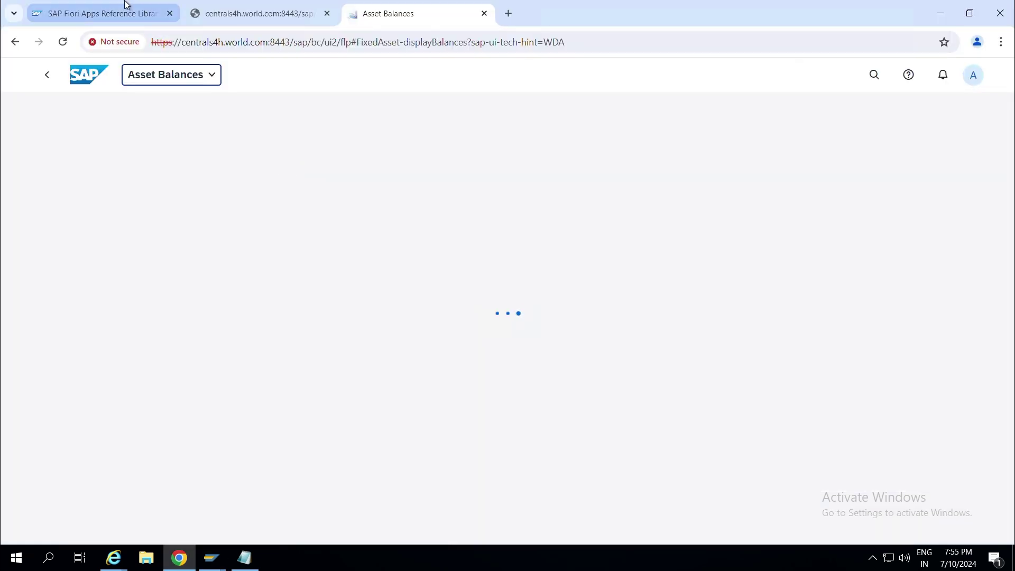
Step: Copy FAA_FPM_OVP_ASSETBALANCES from the Apps Reference Library into the Web Dynpro entry and confirm
{"action": "left_click", "coordinate": [93, 12]}
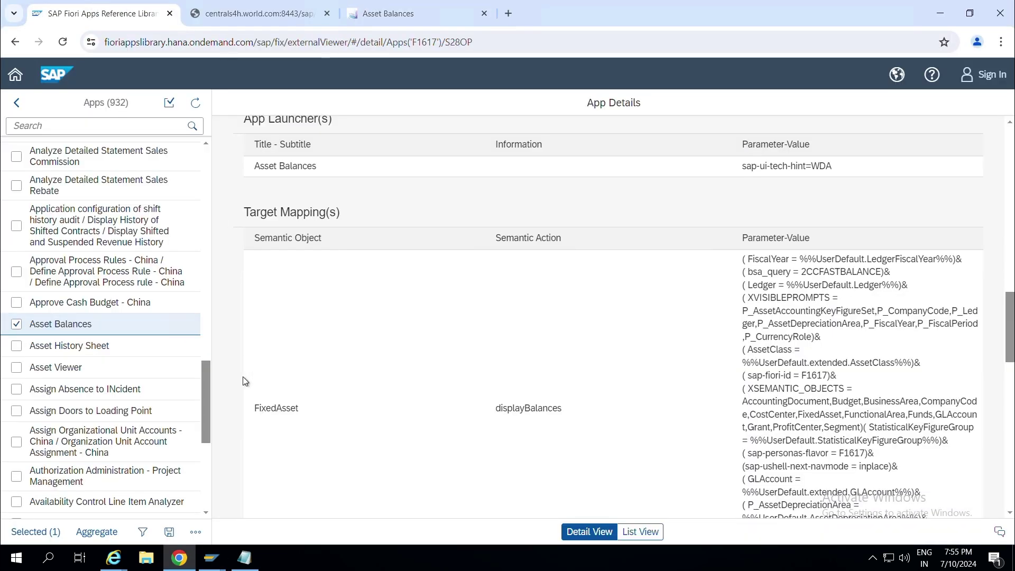
{"action": "scroll", "coordinate": [378, 390], "scroll_direction": "up", "scroll_amount": 6}
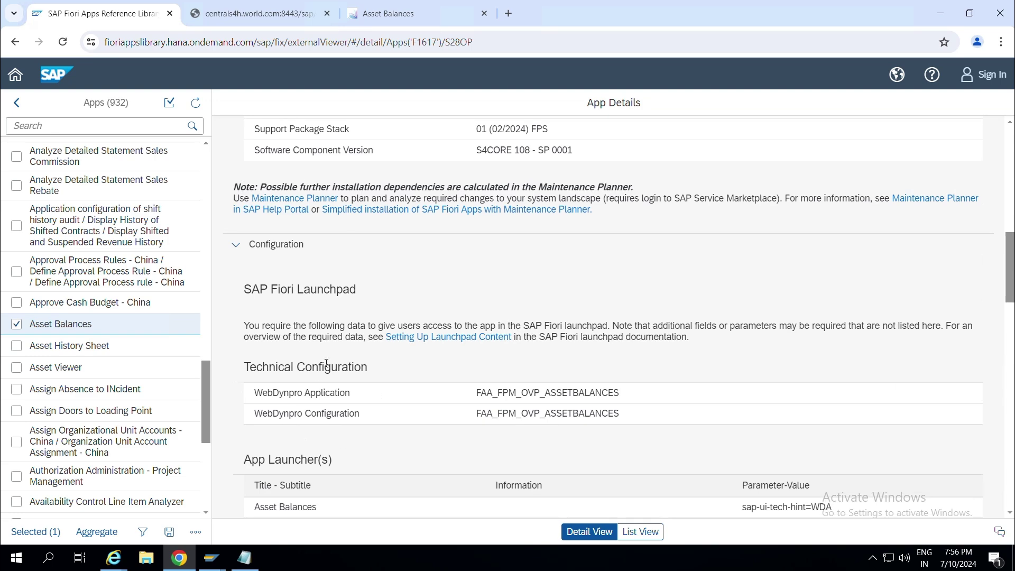
{"action": "scroll", "coordinate": [318, 442], "scroll_direction": "up", "scroll_amount": 1}
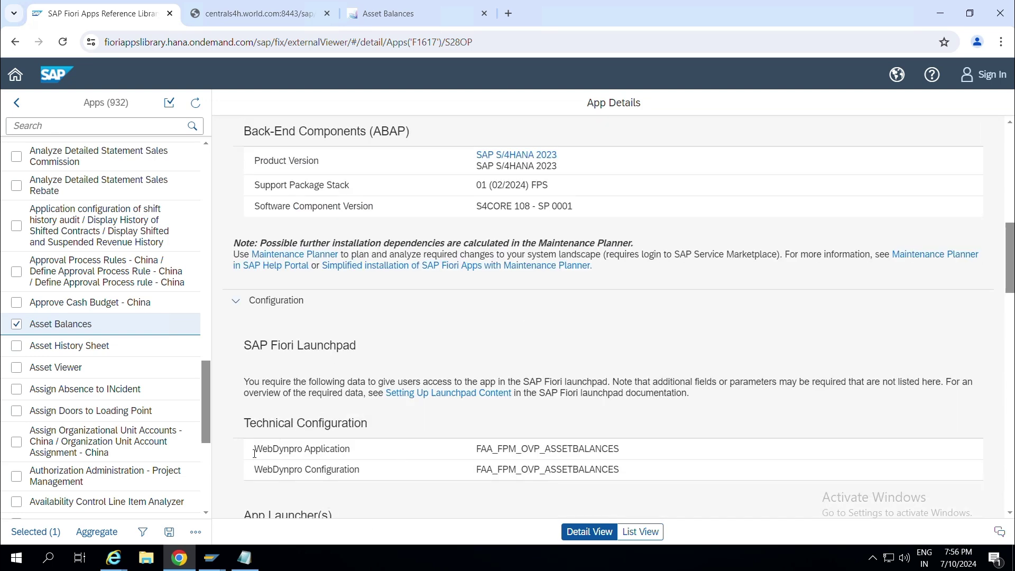
{"action": "left_click_drag", "start_coordinate": [476, 450], "coordinate": [622, 449]}
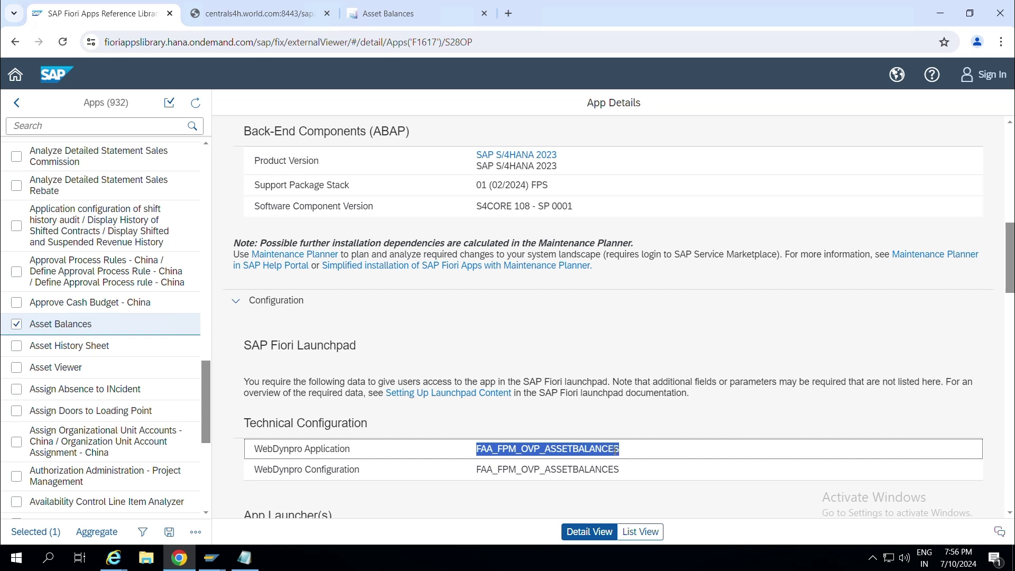
{"action": "key", "text": "alt+Tab"}
{"action": "left_click", "coordinate": [730, 531]}
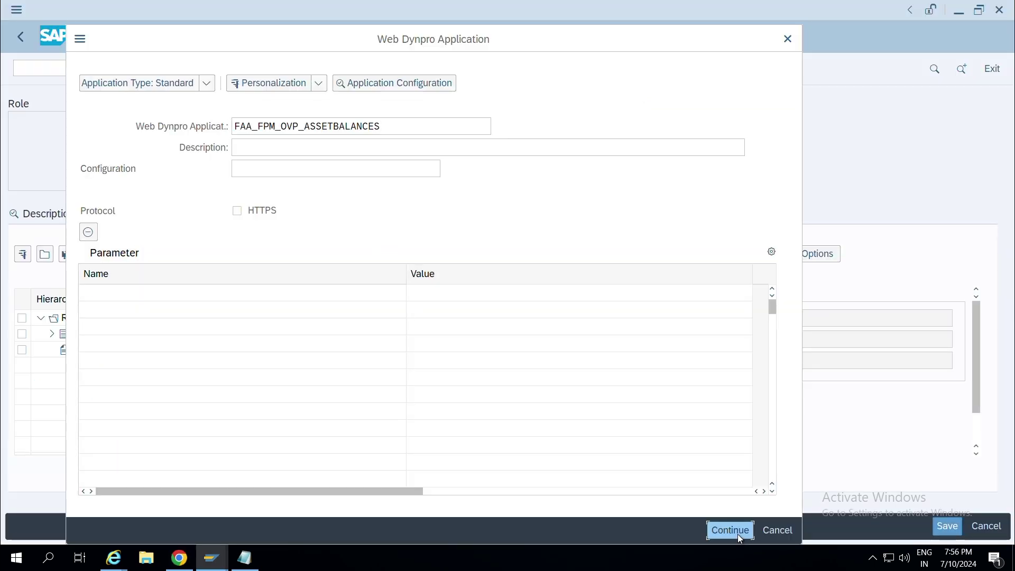
Step: Save the role, then give all organizational levels full authorization and save them
{"action": "left_click", "coordinate": [950, 528]}
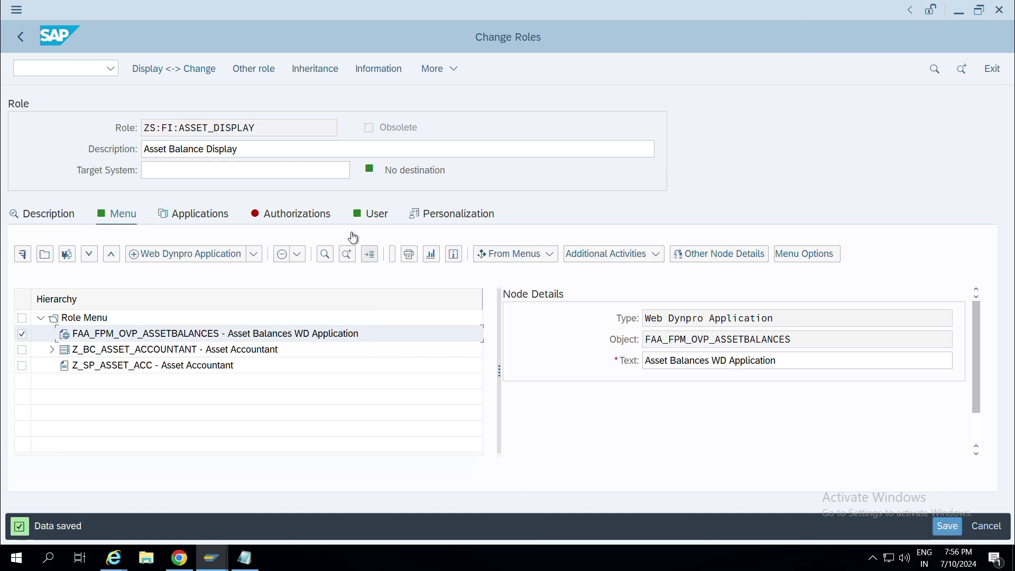
{"action": "left_click", "coordinate": [313, 213]}
{"action": "left_click", "coordinate": [31, 382]}
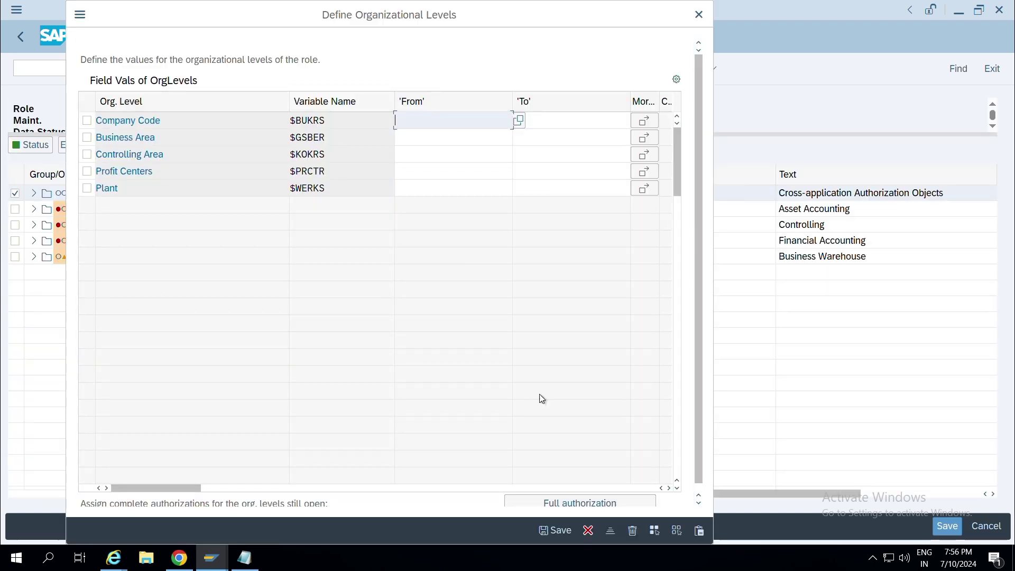
{"action": "left_click", "coordinate": [608, 503]}
{"action": "left_click", "coordinate": [562, 530]}
Step: Grant full authorization to all open fields, save, and generate the authorization profile
{"action": "left_click", "coordinate": [33, 146]}
{"action": "left_click", "coordinate": [510, 308]}
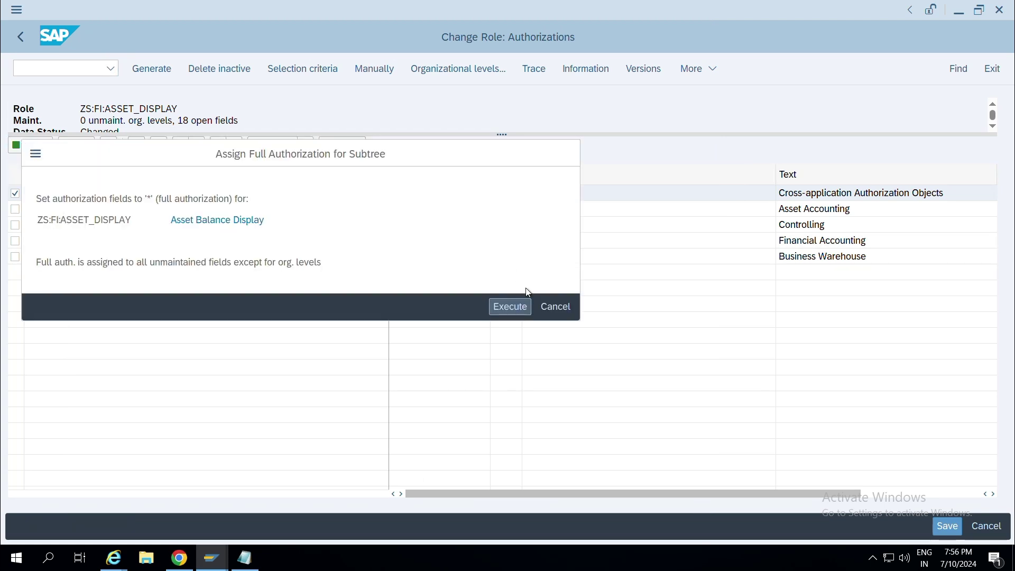
{"action": "left_click", "coordinate": [948, 526]}
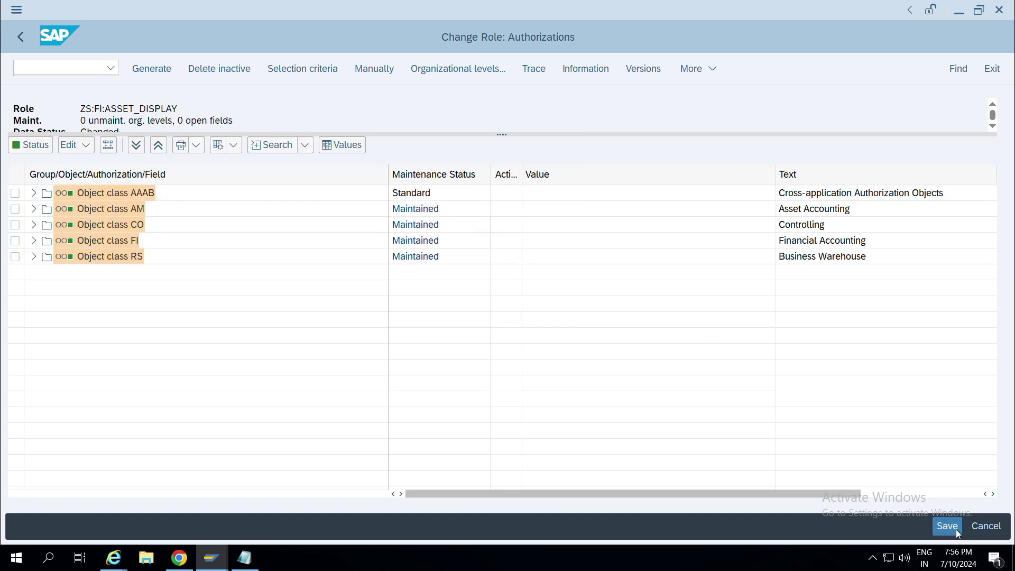
{"action": "left_click", "coordinate": [146, 70]}
{"action": "key", "text": "alt+Tab"}
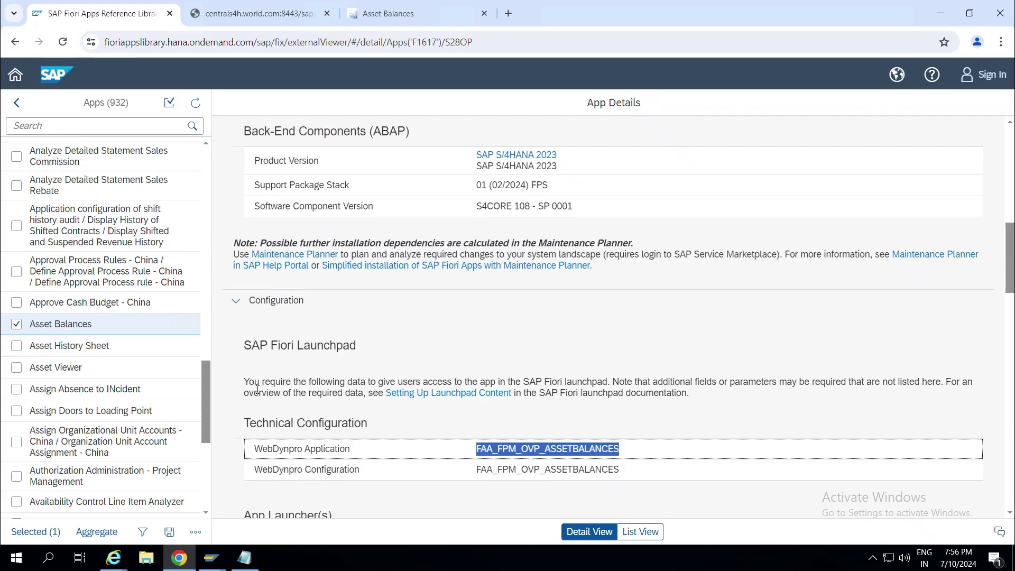
Step: Reload Asset Balances, then relaunch it from the Asset Accountant space tile
{"action": "left_click", "coordinate": [371, 22]}
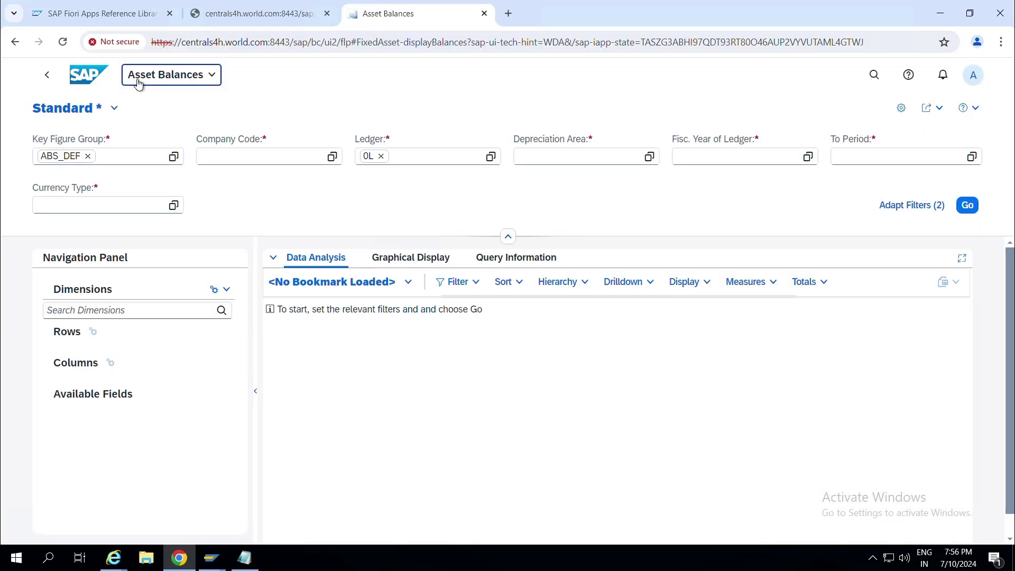
{"action": "left_click", "coordinate": [62, 42]}
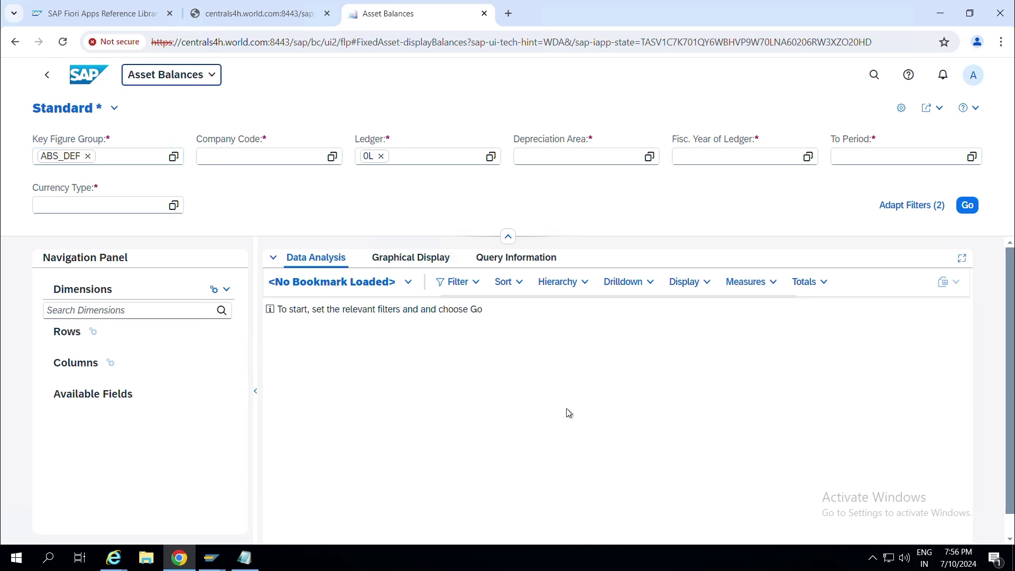
{"action": "left_click", "coordinate": [47, 74]}
{"action": "left_click", "coordinate": [318, 107]}
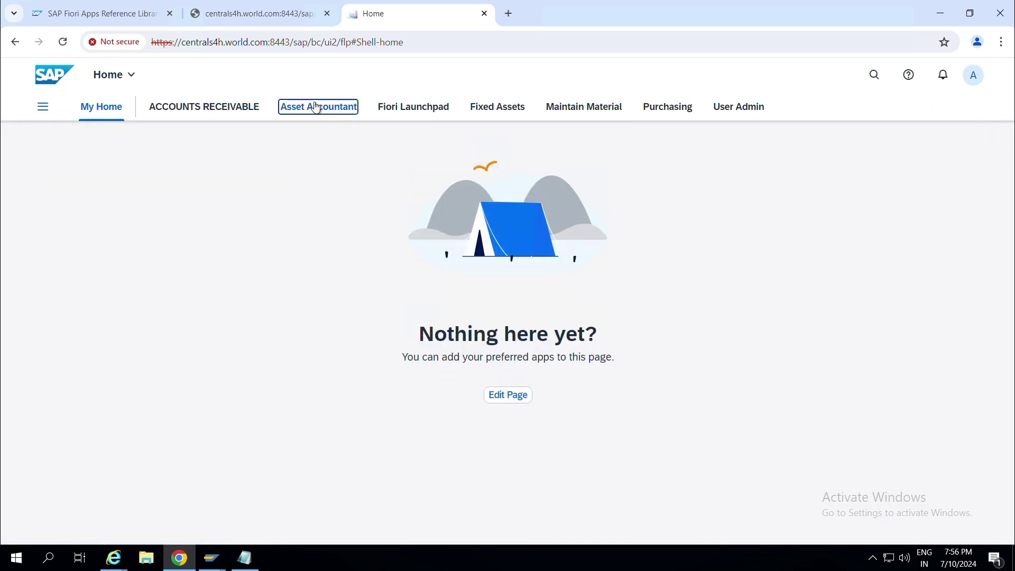
{"action": "left_click", "coordinate": [88, 201]}
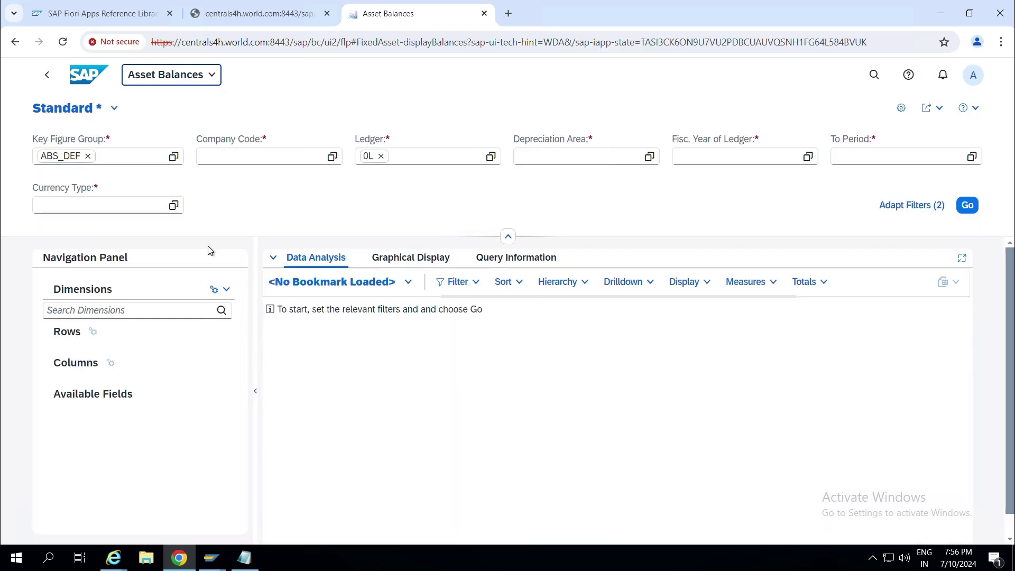
{"action": "key", "text": "alt+Tab"}
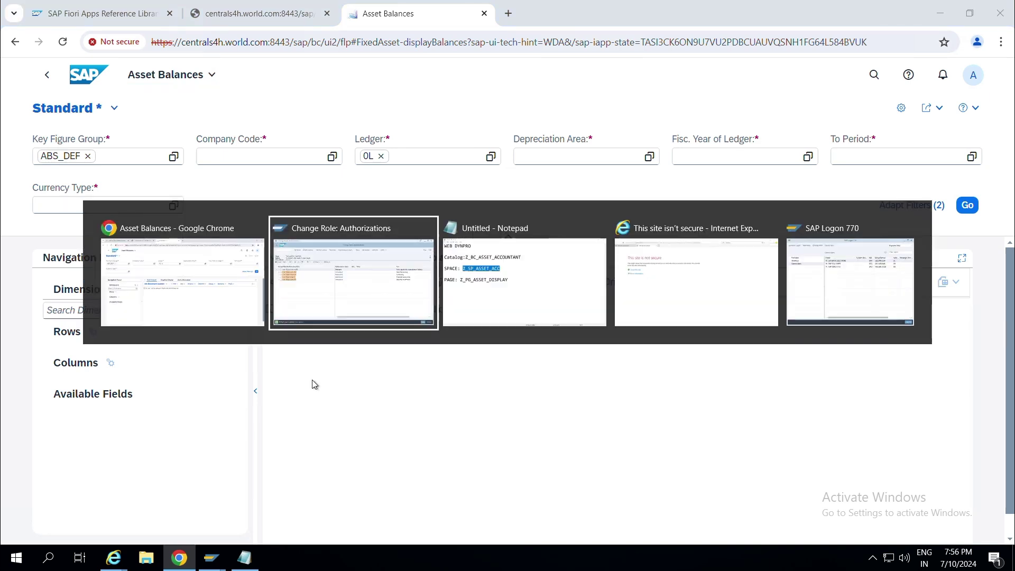
Step: Back out to the Role Maintenance start screen with F3 and return to Chrome
{"action": "key", "text": "F3"}
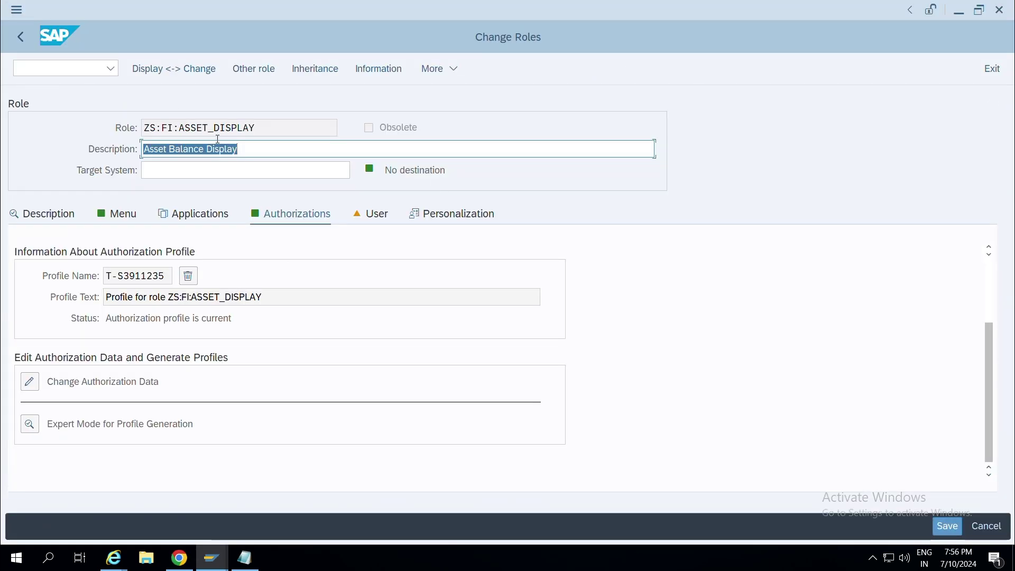
{"action": "key", "text": "F3"}
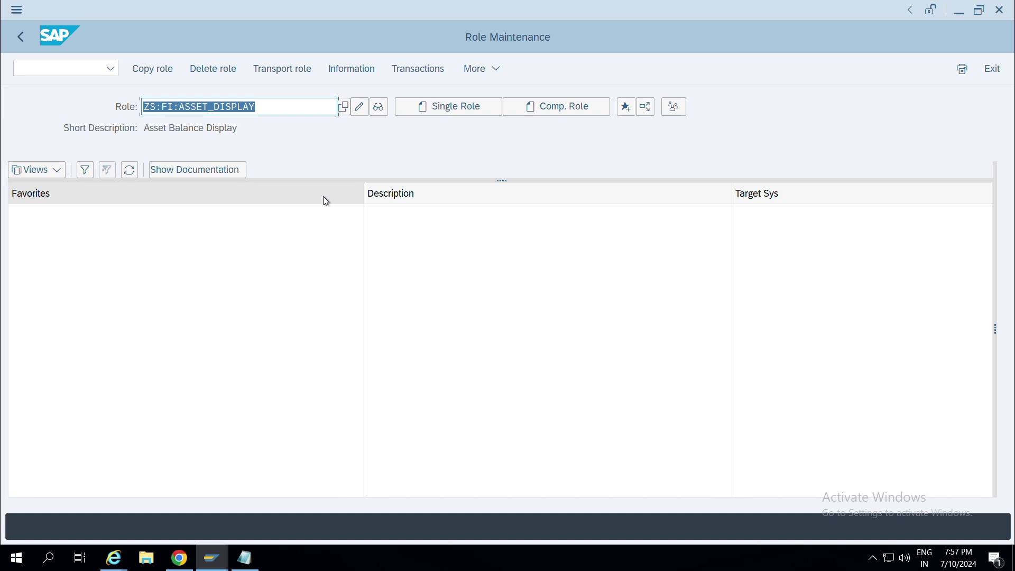
{"action": "key", "text": "alt+Tab"}
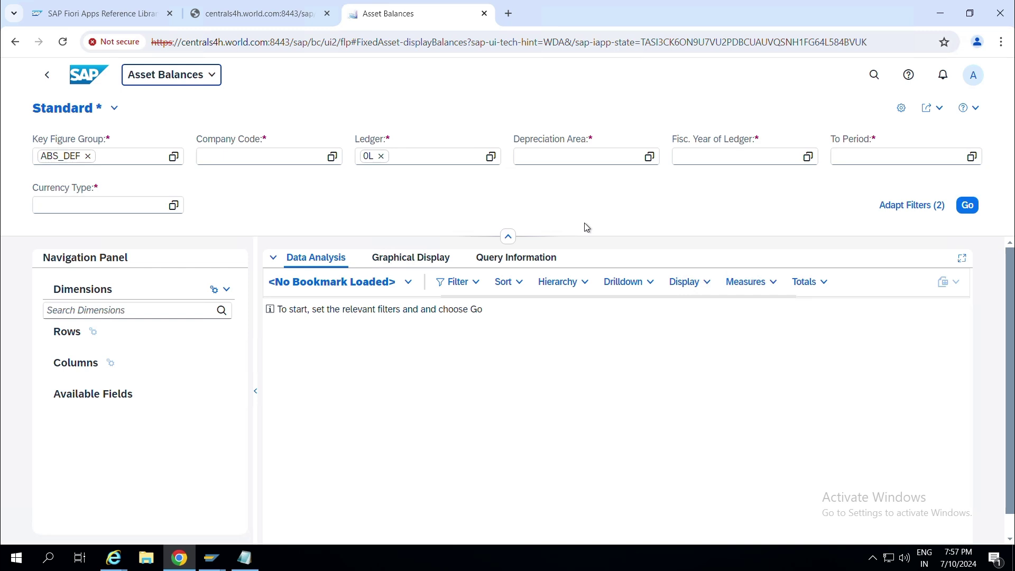
Step: Leave Asset Balances for My Home and minimize the remote desktop session
{"action": "left_click", "coordinate": [47, 74]}
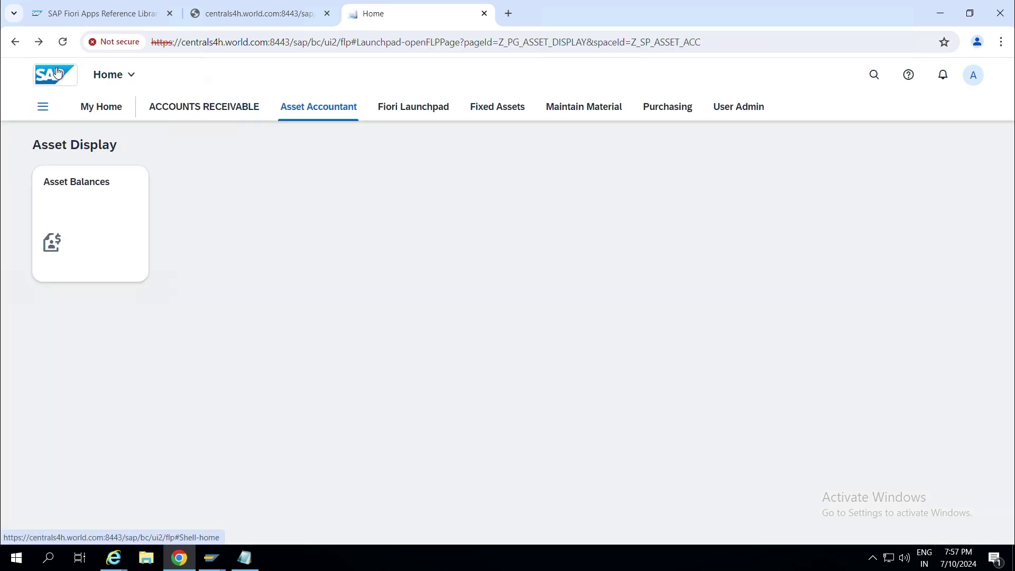
{"action": "left_click", "coordinate": [16, 41]}
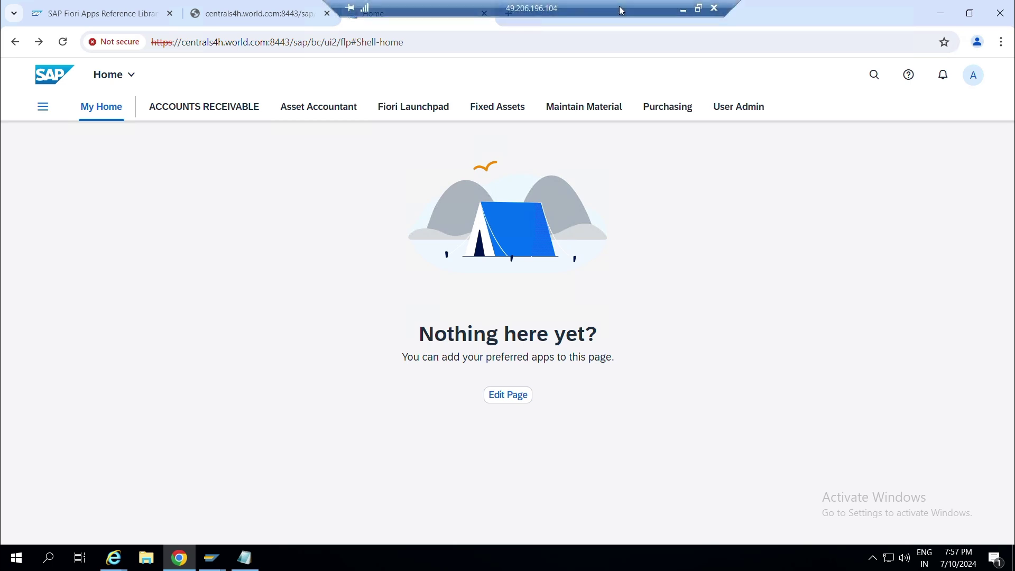
{"action": "left_click", "coordinate": [690, 15]}
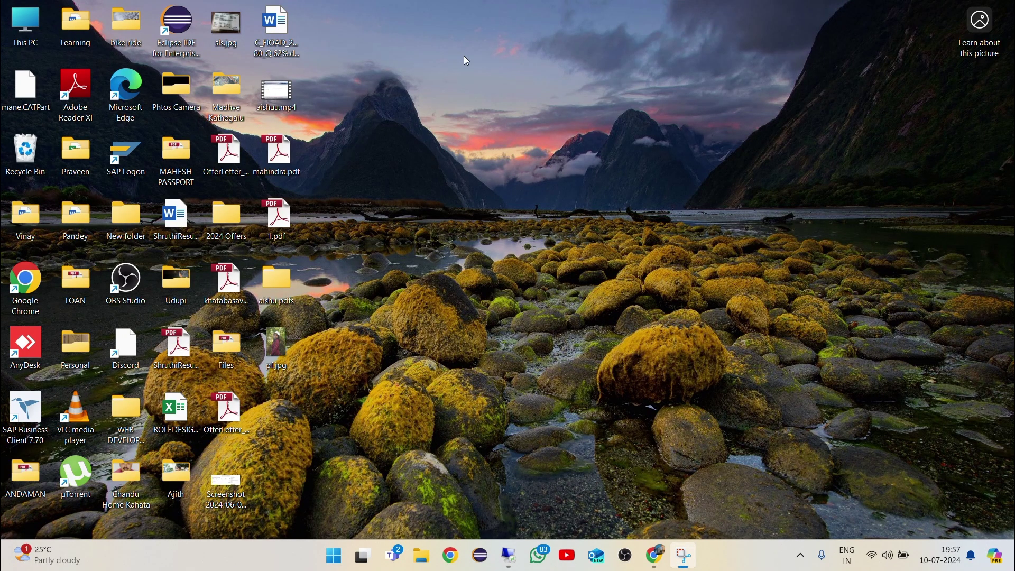